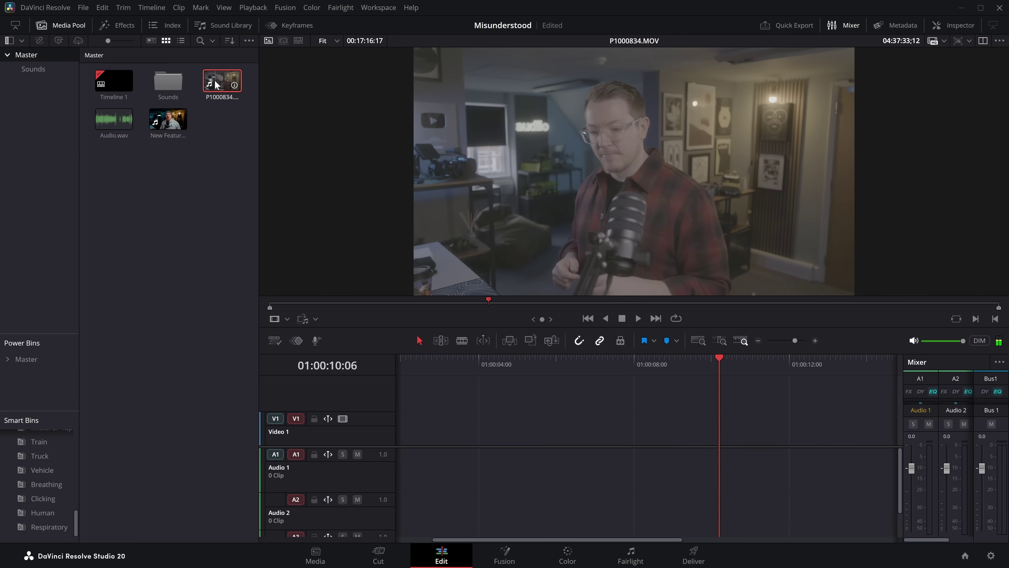
Step: Dismiss the P1000834 clip menu and bring up the Windows Start menu
{"action": "right_click", "coordinate": [215, 79]}
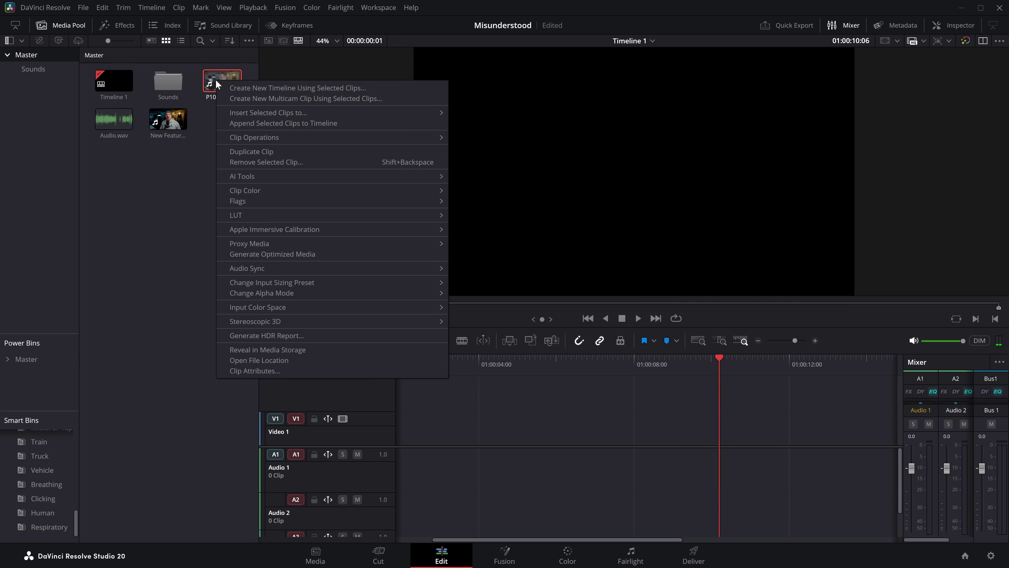
{"action": "left_click", "coordinate": [168, 272]}
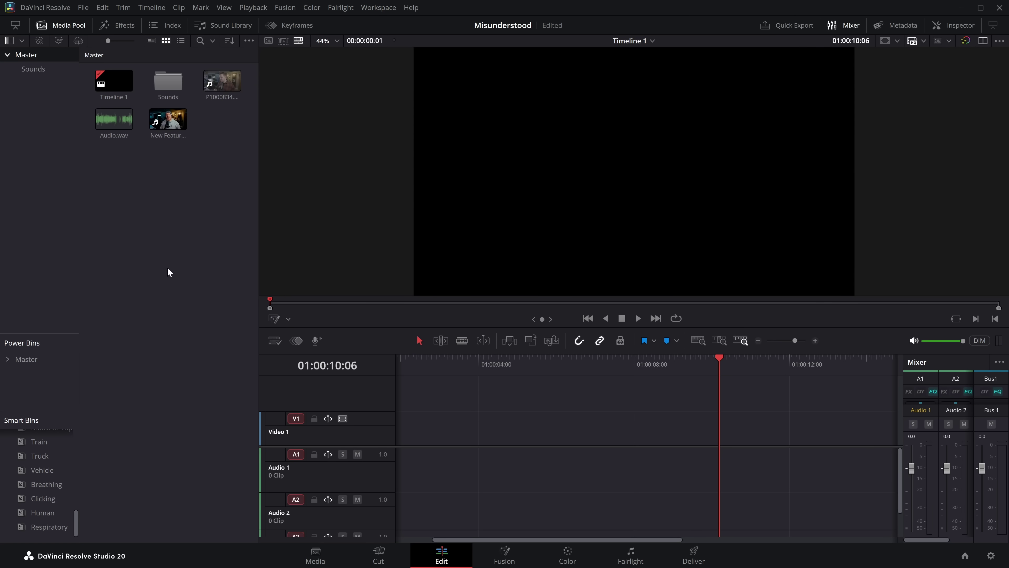
{"action": "left_click", "coordinate": [18, 554]}
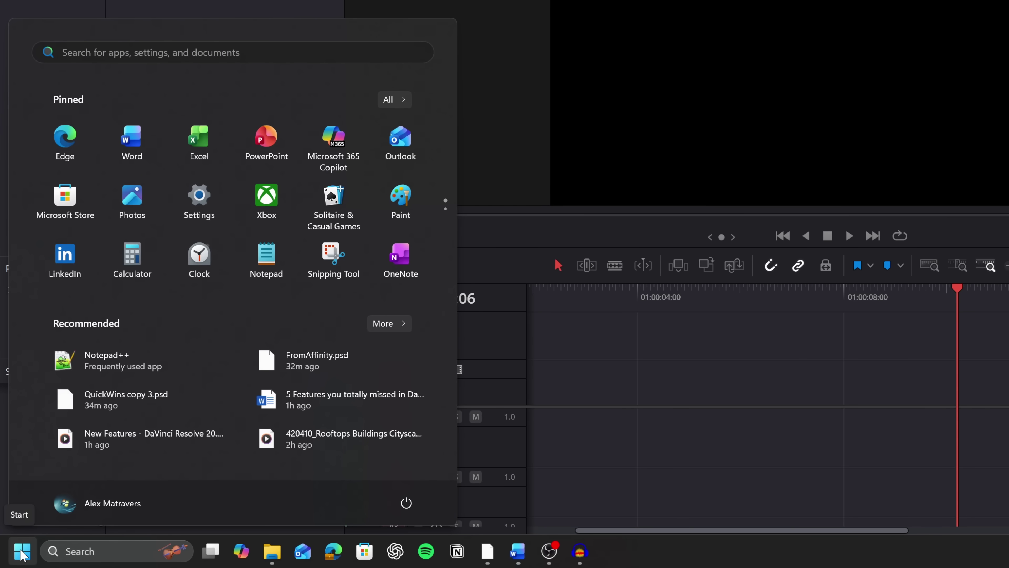
Step: Search 'blackm' in the Start menu and launch Blackmagic Proxy Generator
{"action": "type", "text": "blackm"}
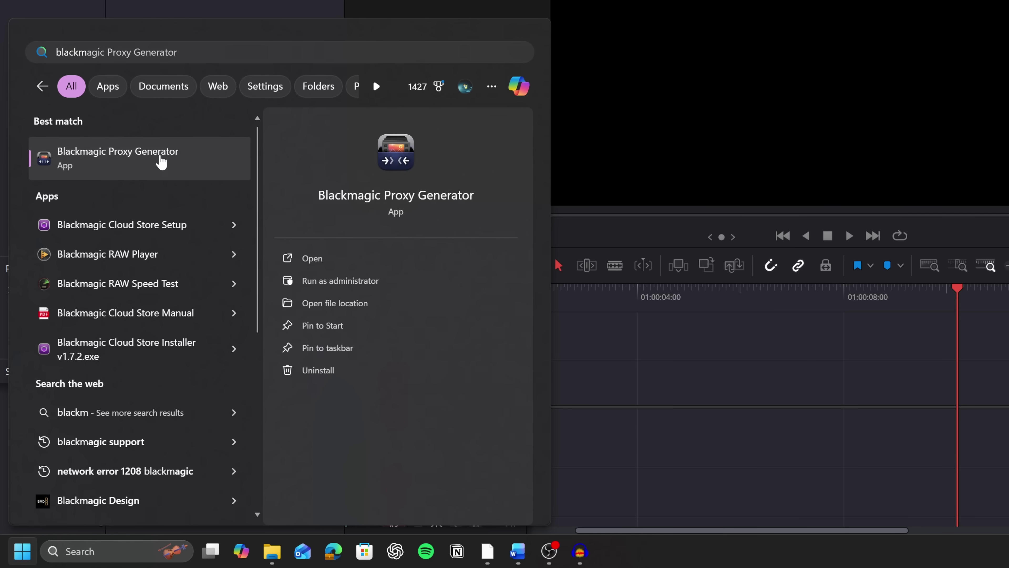
{"action": "left_click", "coordinate": [159, 169]}
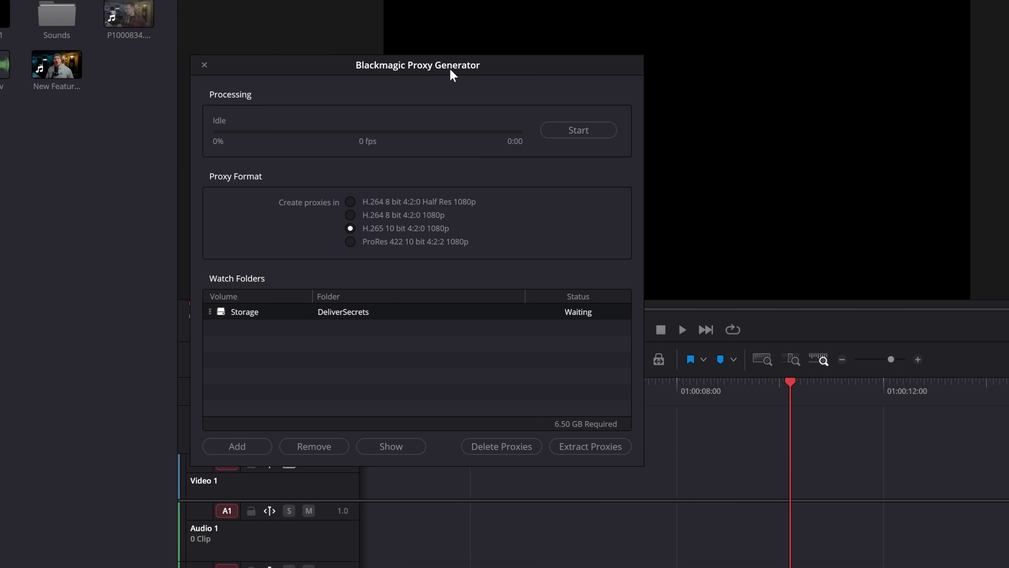
Step: Add Storage › MyWorkflow as a watch folder and start generating its H.265 proxies
{"action": "left_click_drag", "start_coordinate": [451, 70], "coordinate": [452, 69]}
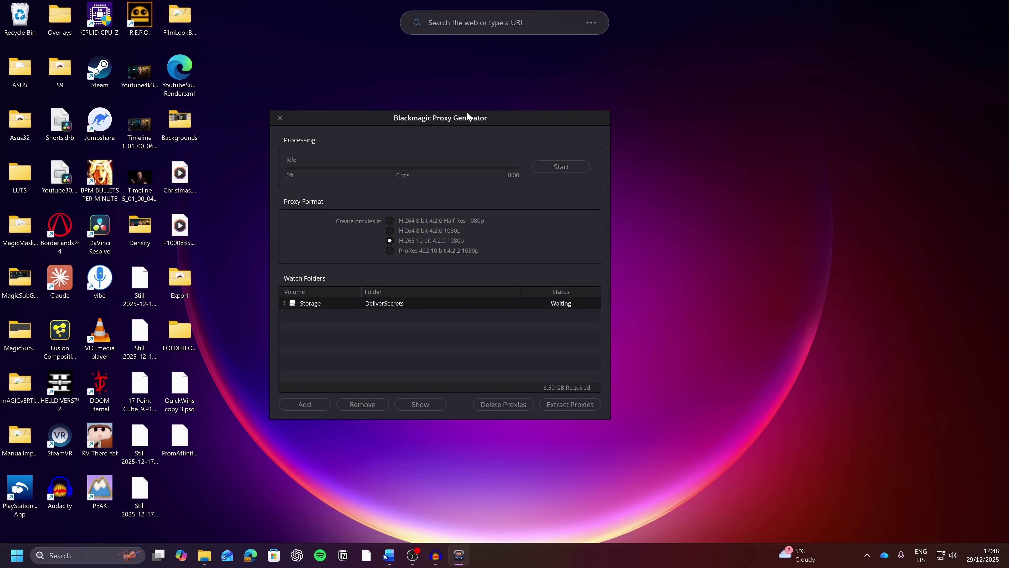
{"action": "left_click_drag", "start_coordinate": [466, 111], "coordinate": [511, 104]}
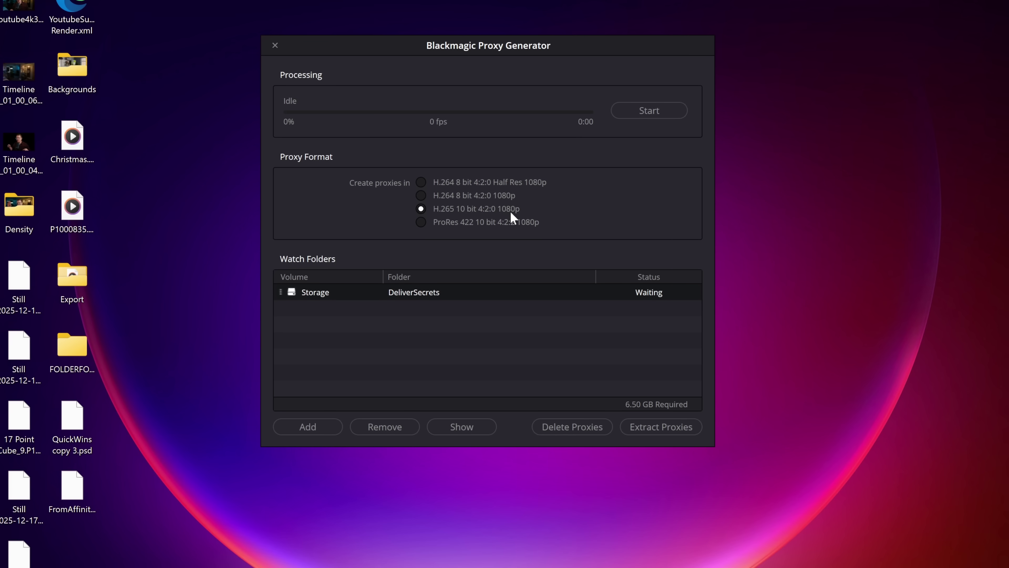
{"action": "left_click", "coordinate": [308, 427]}
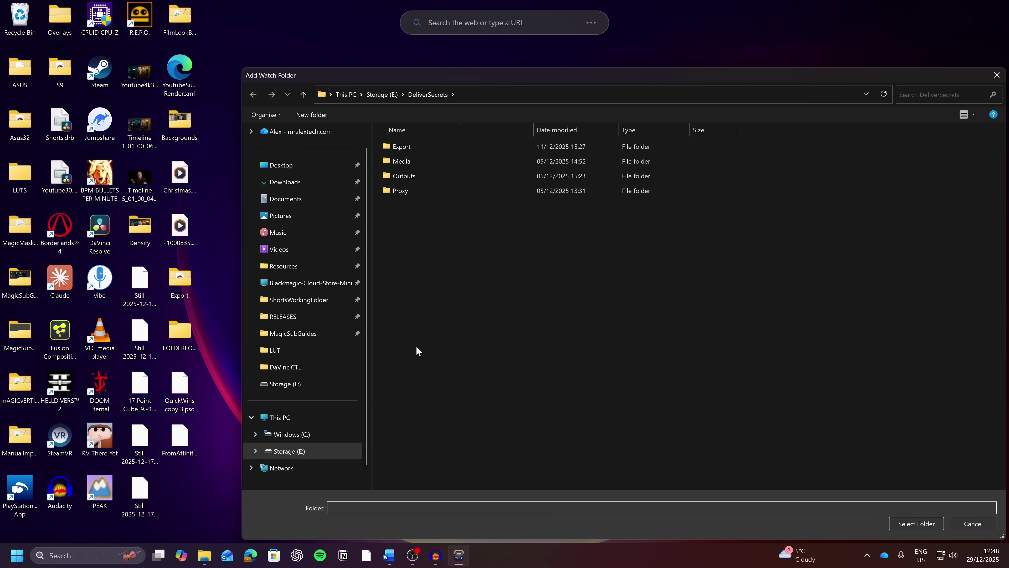
{"action": "key", "text": "Escape"}
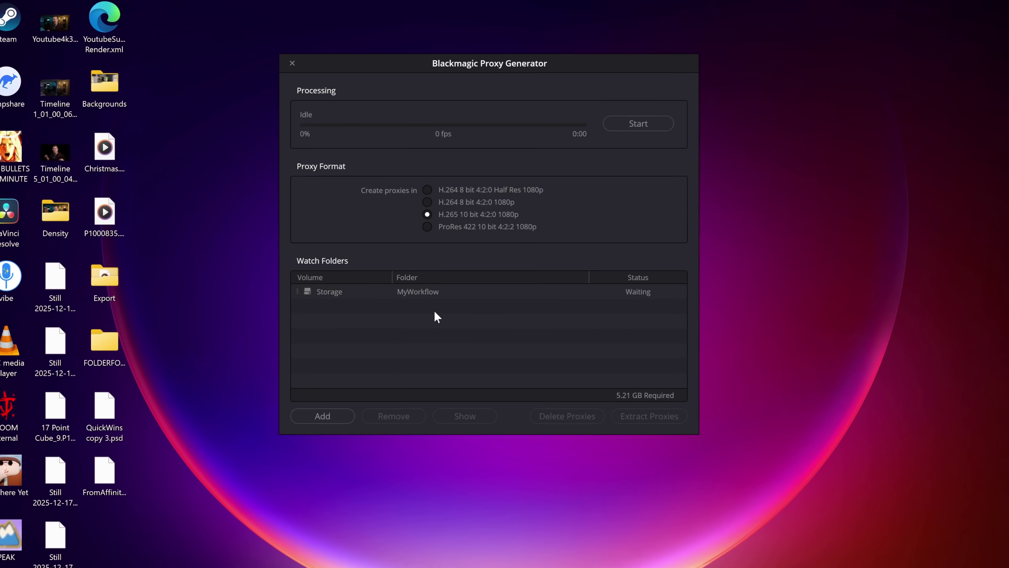
{"action": "left_click", "coordinate": [396, 294]}
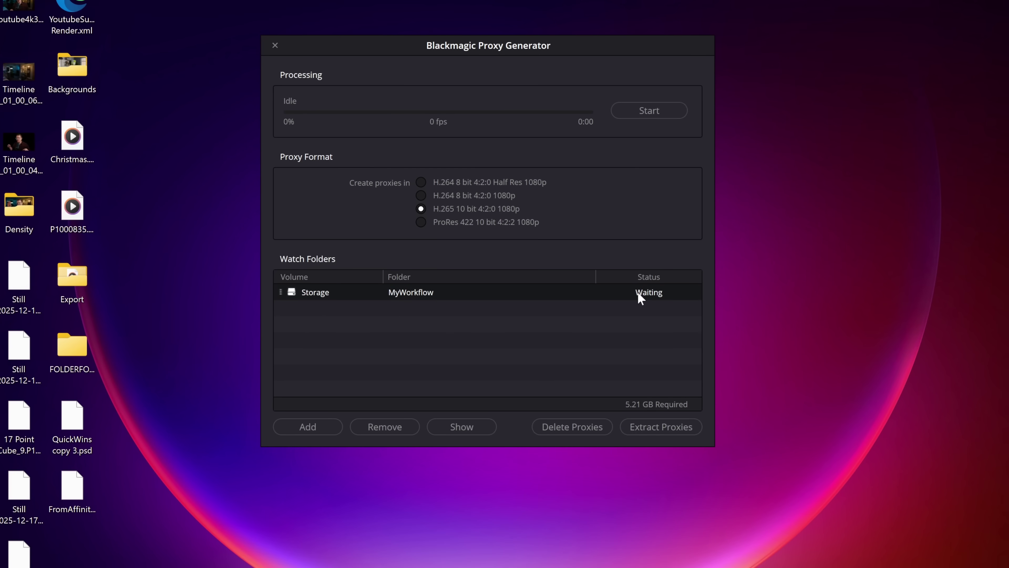
{"action": "left_click", "coordinate": [584, 303]}
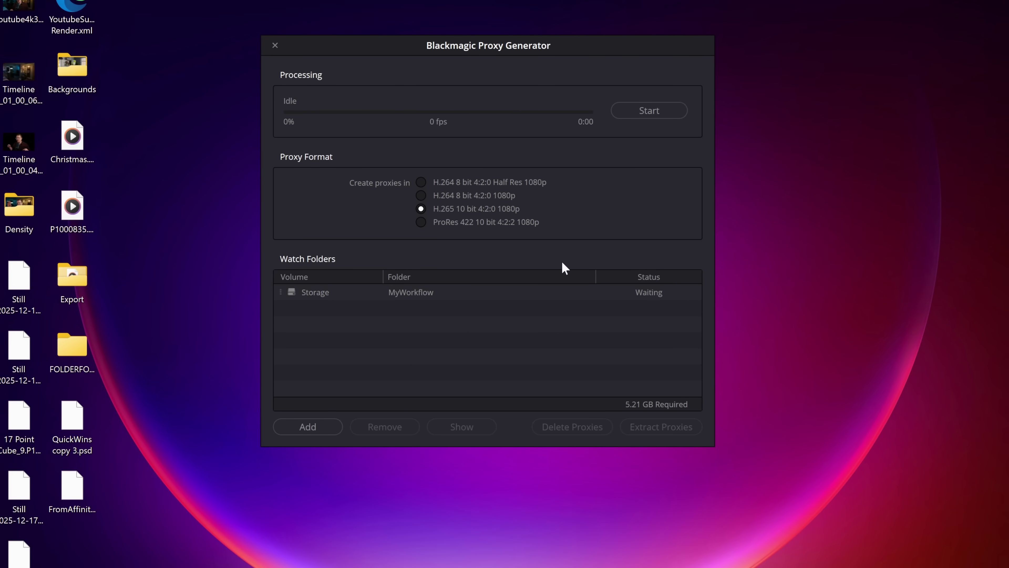
{"action": "left_click", "coordinate": [661, 112]}
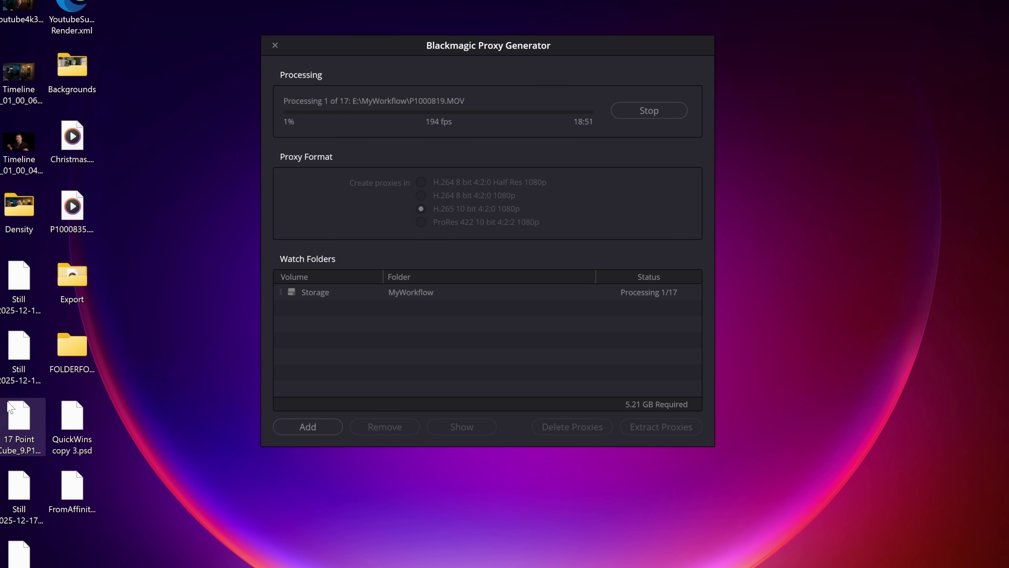
{"action": "left_click_drag", "start_coordinate": [532, 50], "coordinate": [371, 32]}
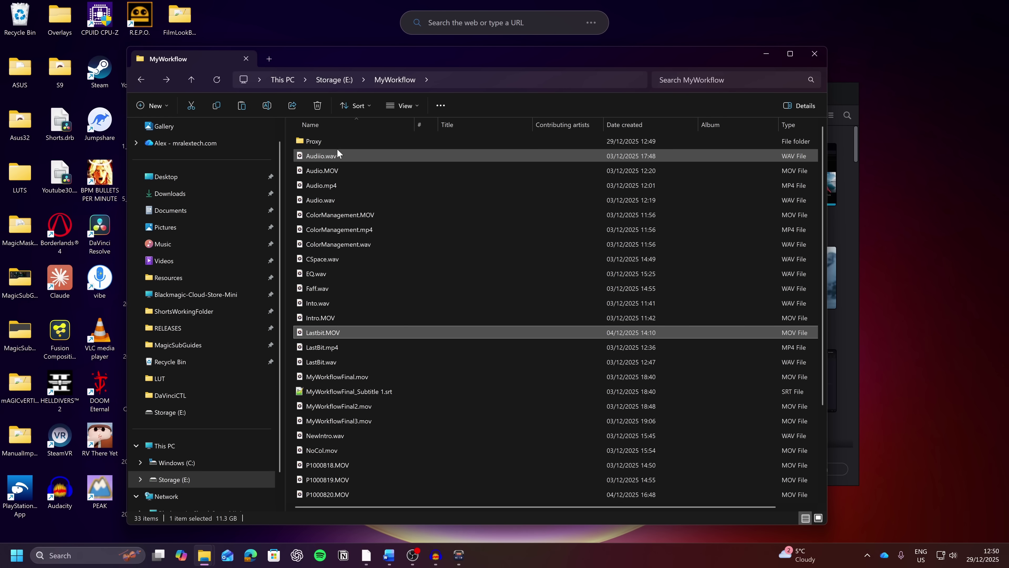
Step: Check the Proxy folder's .mov files, then drag P1000818.MOV and P1000819.MOV into the Media Pool
{"action": "double_click", "coordinate": [331, 142]}
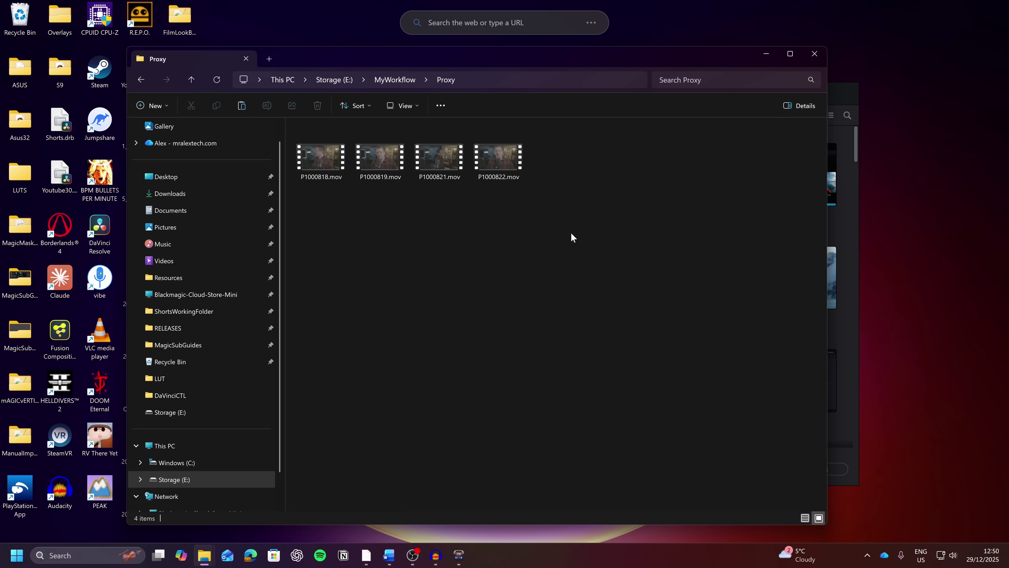
{"action": "left_click_drag", "start_coordinate": [682, 251], "coordinate": [294, 121]}
{"action": "left_click", "coordinate": [438, 245]}
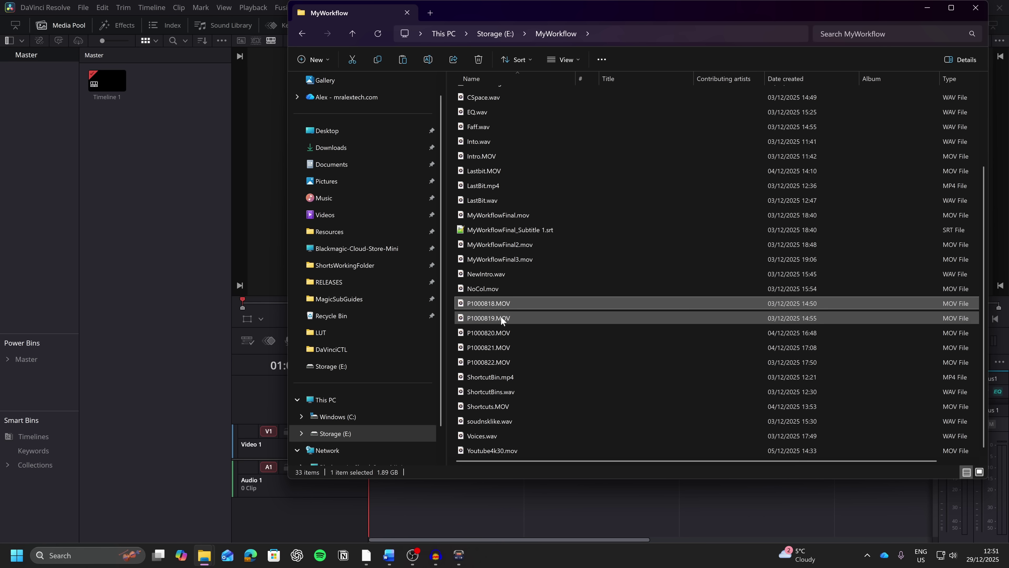
{"action": "left_click", "coordinate": [508, 318], "text": "shift"}
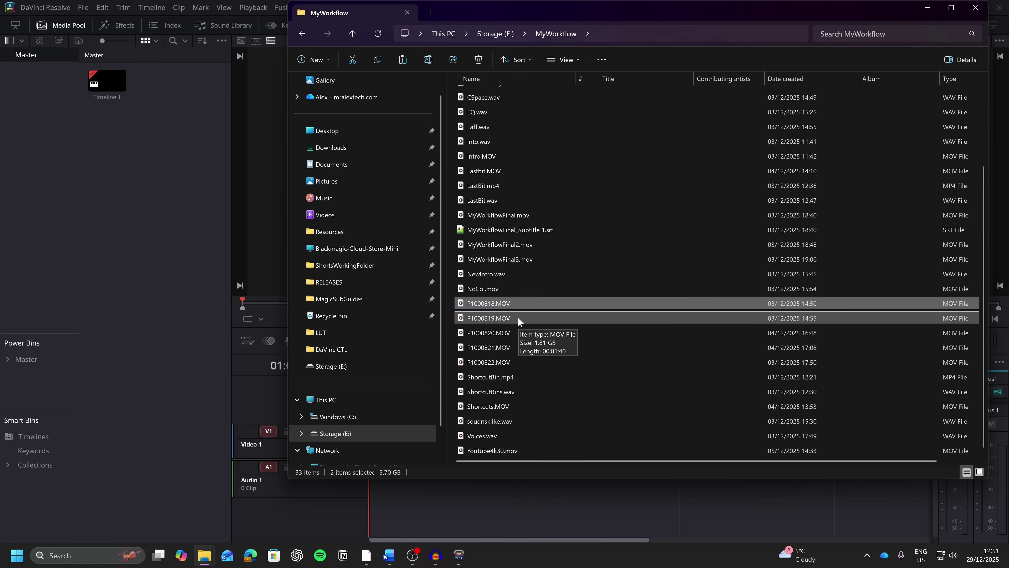
{"action": "left_click_drag", "start_coordinate": [517, 317], "coordinate": [171, 142]}
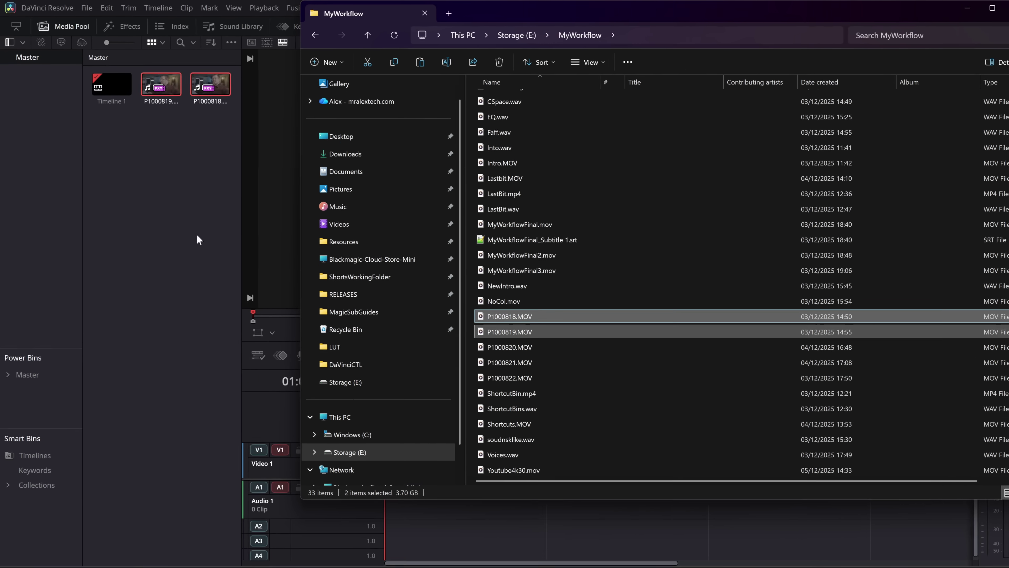
{"action": "left_click", "coordinate": [196, 239]}
Step: Place both proxy clips at the start of Timeline 1 and move the playhead to about 4 seconds
{"action": "left_click", "coordinate": [161, 90]}
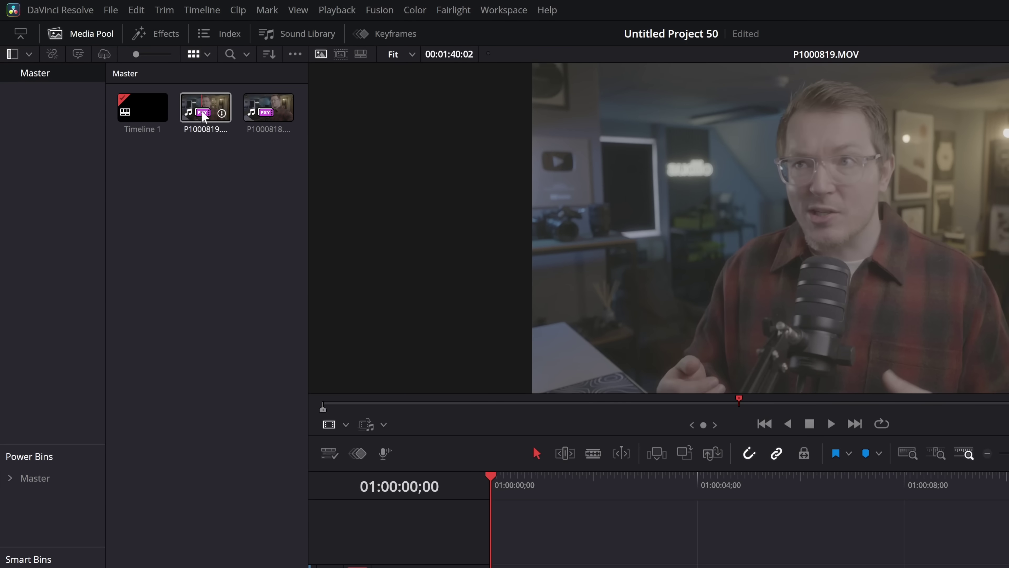
{"action": "left_click", "coordinate": [248, 158]}
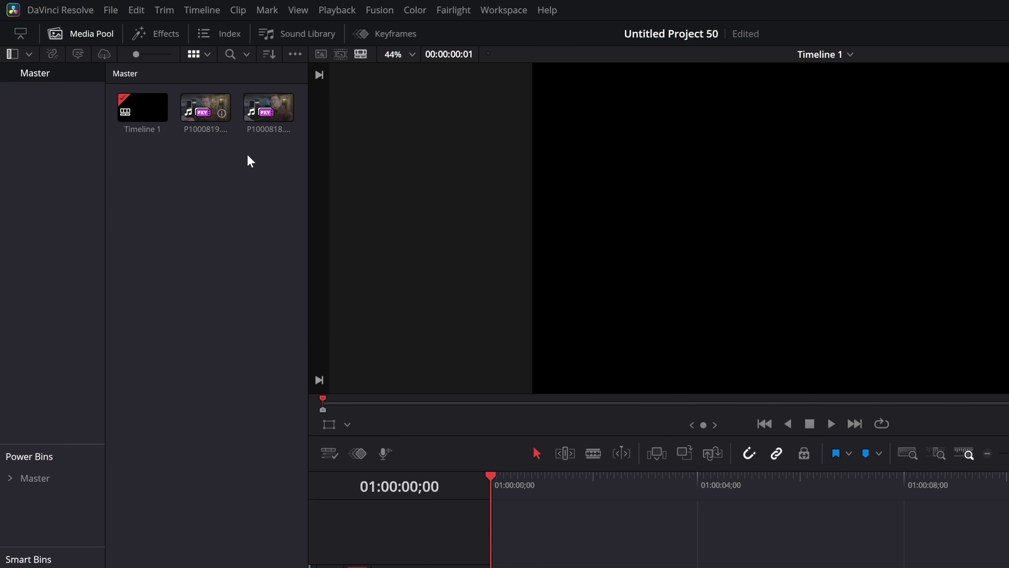
{"action": "left_click_drag", "start_coordinate": [277, 164], "coordinate": [496, 564]}
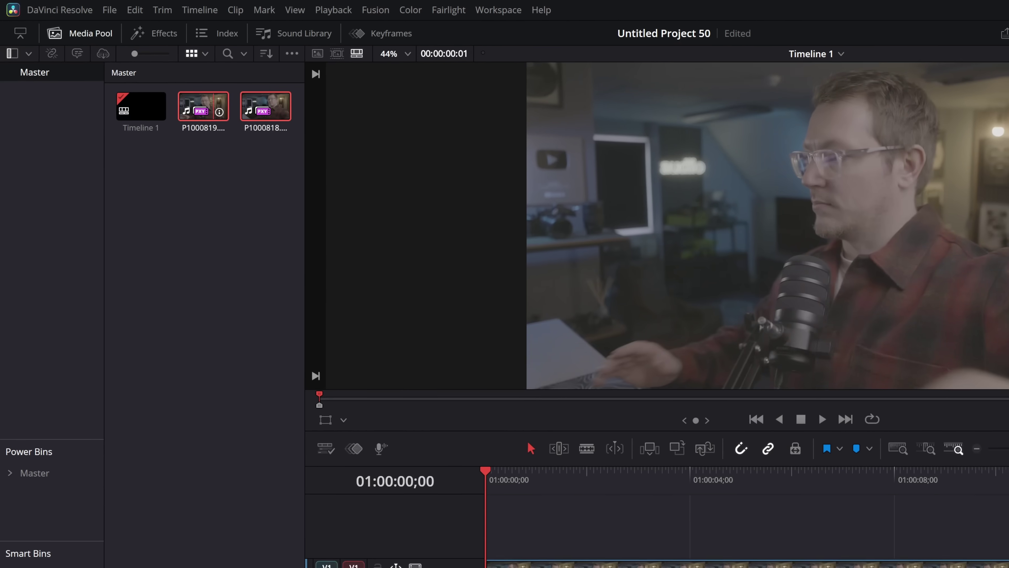
{"action": "left_click", "coordinate": [735, 486]}
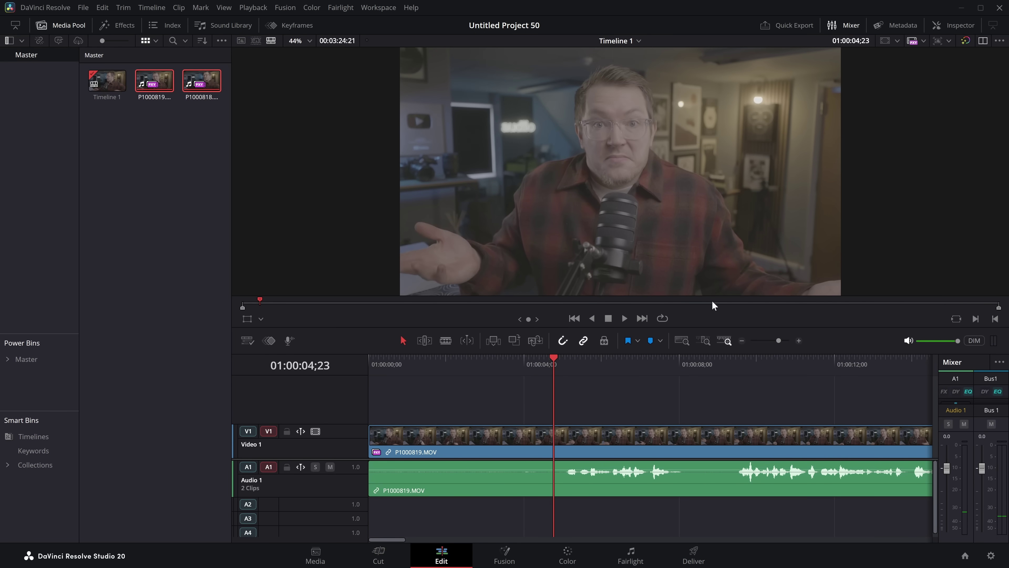
Step: Switch playback to Prefer Camera Originals, then back to Prefer Proxies
{"action": "left_click", "coordinate": [923, 41]}
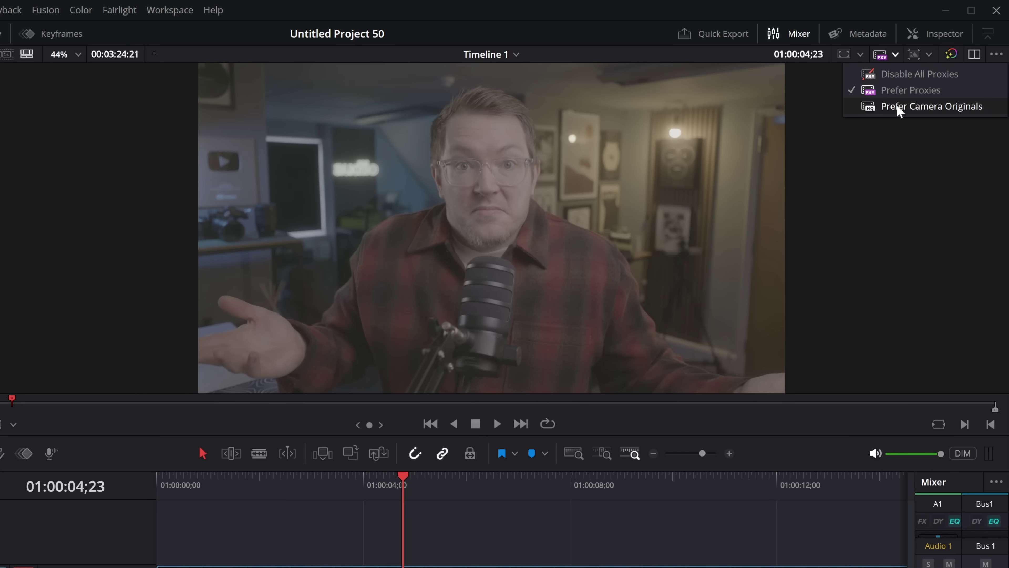
{"action": "left_click", "coordinate": [897, 106]}
{"action": "left_click", "coordinate": [898, 60]}
{"action": "left_click", "coordinate": [896, 90]}
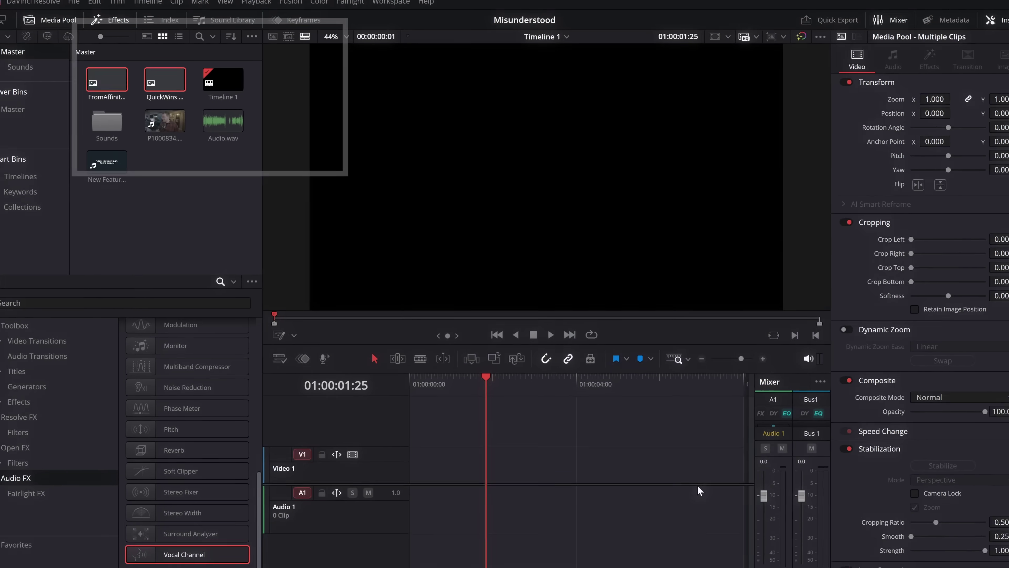
Step: Clear the current Media Pool clip selection
{"action": "left_click", "coordinate": [195, 198]}
Step: Put FromAffinity.psd at the start of Video 1, trying 0.7 zoom before resetting to 1.000
{"action": "left_click", "coordinate": [102, 85]}
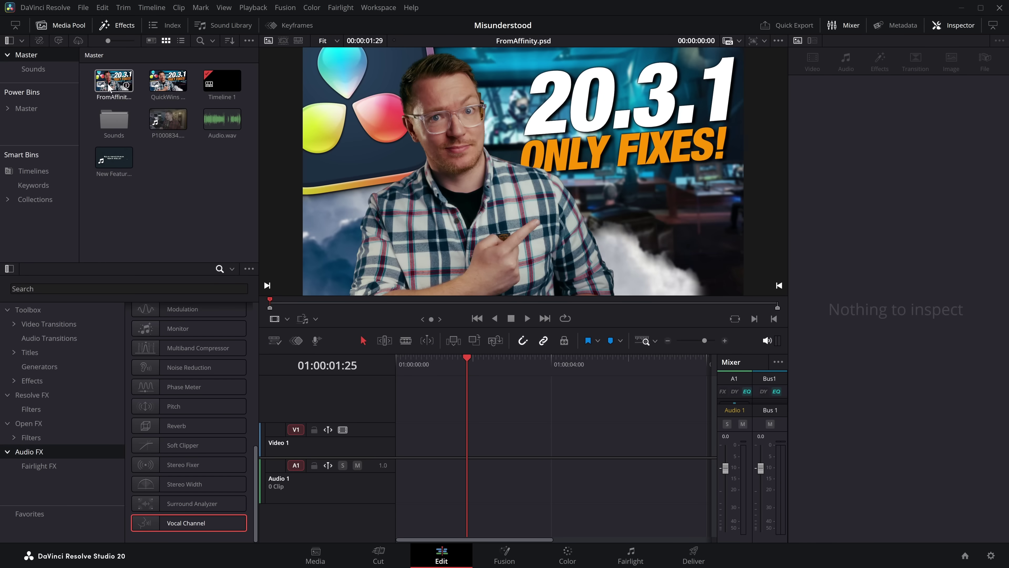
{"action": "left_click", "coordinate": [174, 85]}
{"action": "left_click", "coordinate": [113, 83]}
{"action": "left_click_drag", "start_coordinate": [117, 85], "coordinate": [561, 439]}
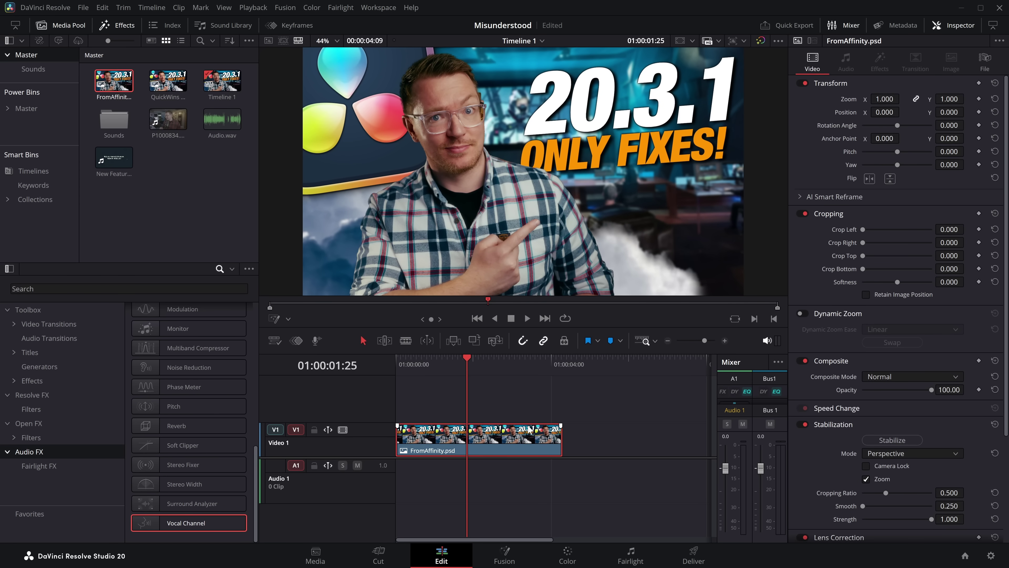
{"action": "left_click_drag", "start_coordinate": [902, 100], "coordinate": [857, 101]}
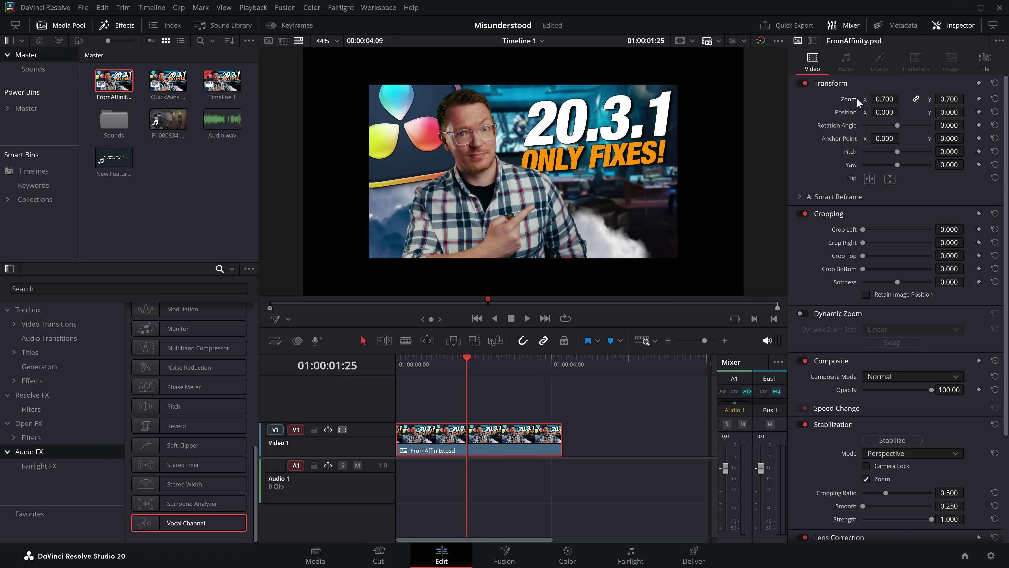
{"action": "double_click", "coordinate": [846, 98]}
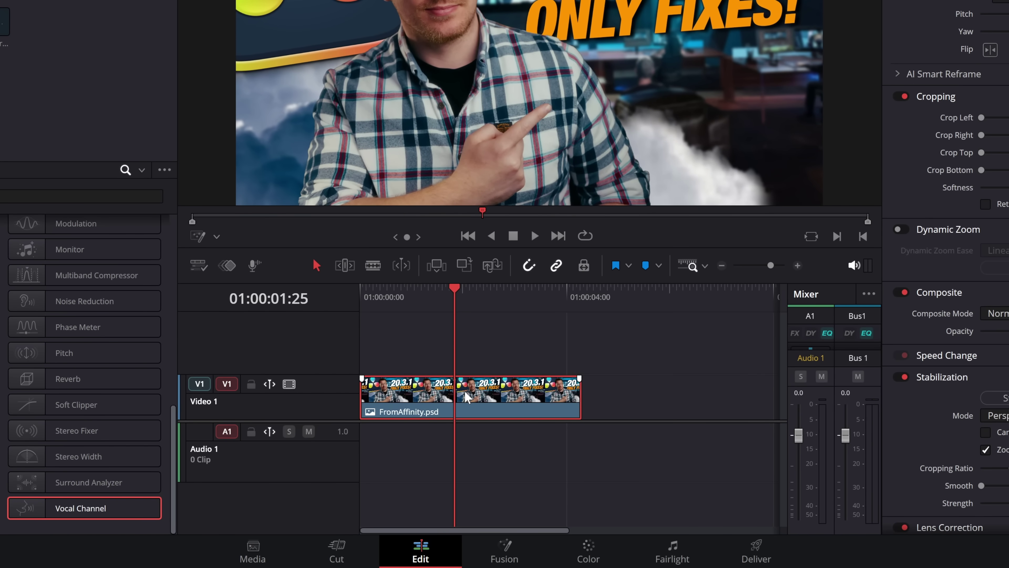
Step: Split the PSD clip's layers onto separate stacked video tracks and enlarge the track area
{"action": "right_click", "coordinate": [467, 397]}
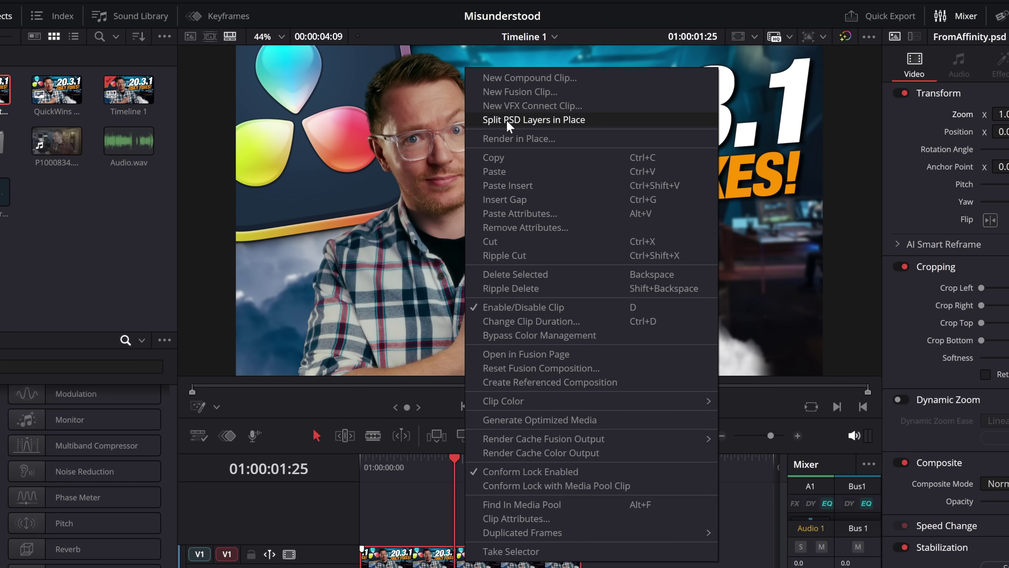
{"action": "left_click", "coordinate": [558, 125]}
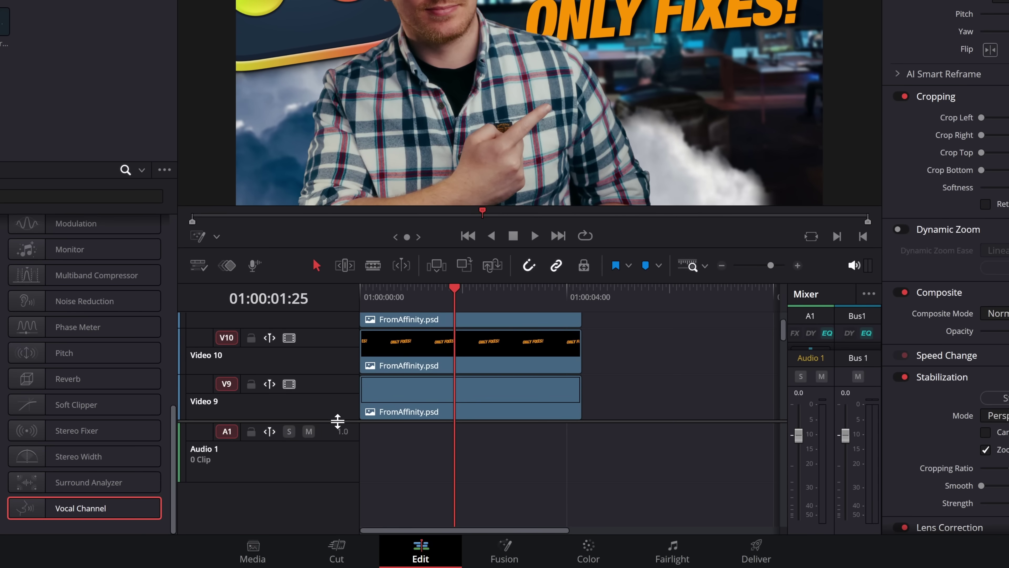
{"action": "left_click_drag", "start_coordinate": [337, 421], "coordinate": [326, 525]}
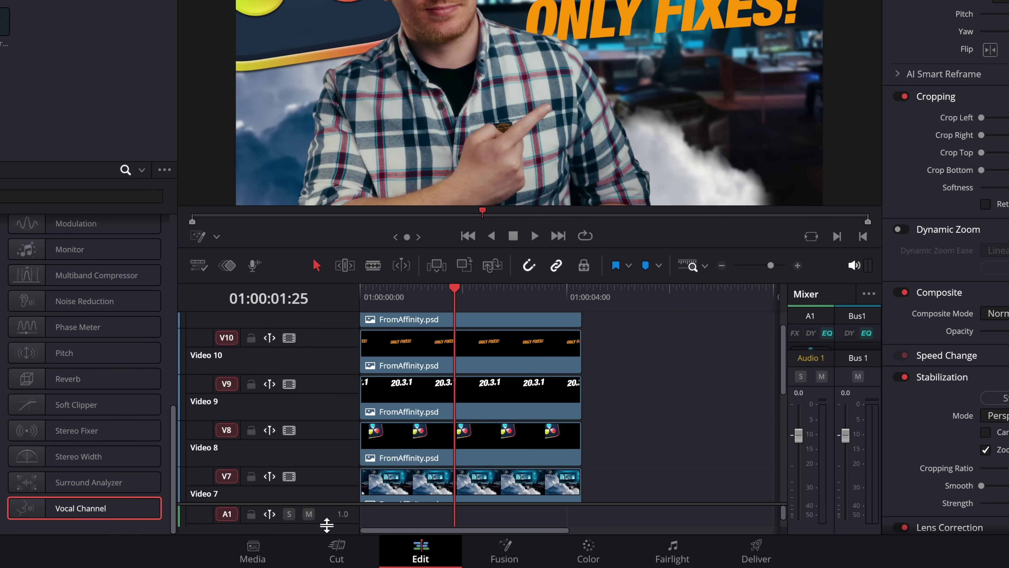
{"action": "scroll", "coordinate": [445, 406], "scroll_direction": "up", "scroll_amount": 1}
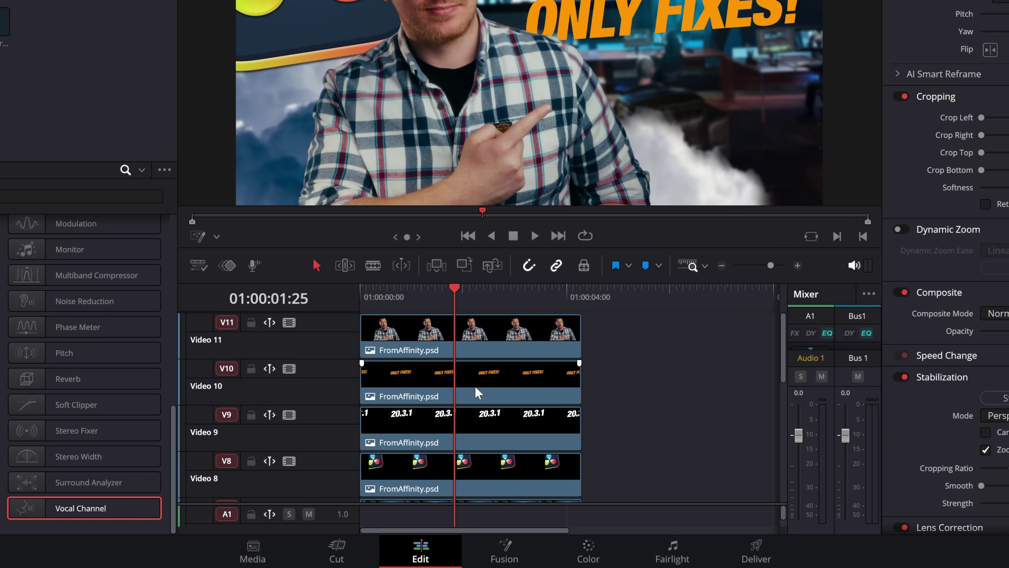
{"action": "scroll", "coordinate": [475, 384], "scroll_direction": "down", "scroll_amount": 8}
Step: Delete the Video 1, 2 and 4 clips and move FromAffinity.psd down onto Video 4
{"action": "left_click", "coordinate": [443, 490]}
{"action": "left_click", "coordinate": [427, 433], "text": "ctrl"}
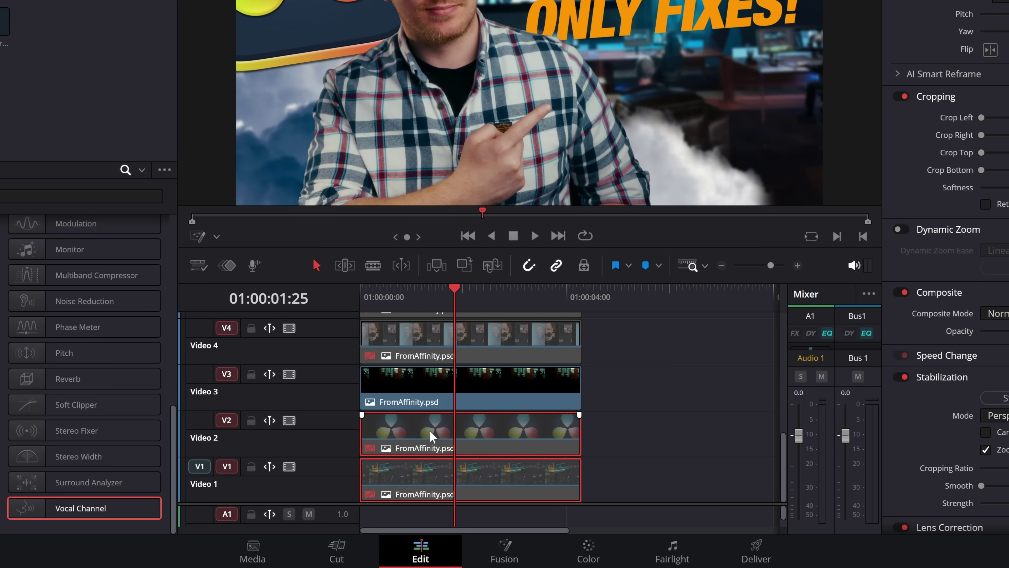
{"action": "key", "text": "Delete"}
{"action": "left_click", "coordinate": [464, 349]}
{"action": "key", "text": "Delete"}
{"action": "scroll", "coordinate": [481, 415], "scroll_direction": "up", "scroll_amount": 3}
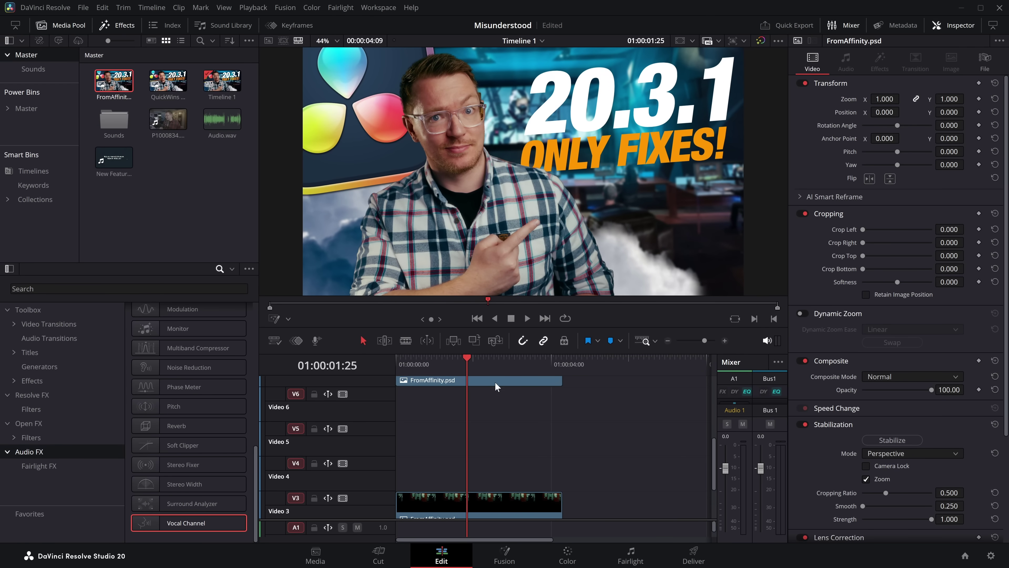
{"action": "left_click_drag", "start_coordinate": [495, 382], "coordinate": [492, 479]}
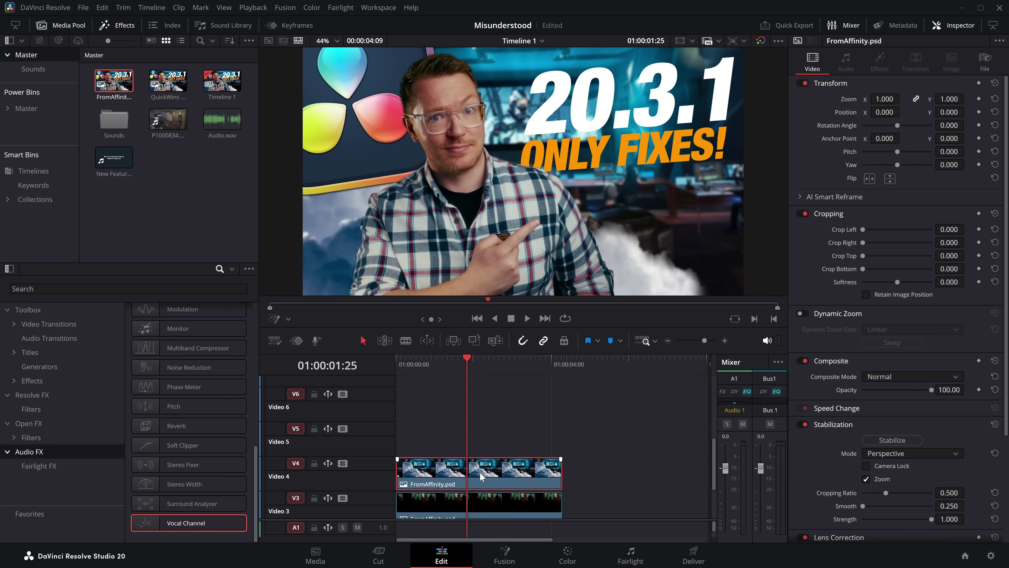
{"action": "scroll", "coordinate": [479, 467], "scroll_direction": "up", "scroll_amount": 5}
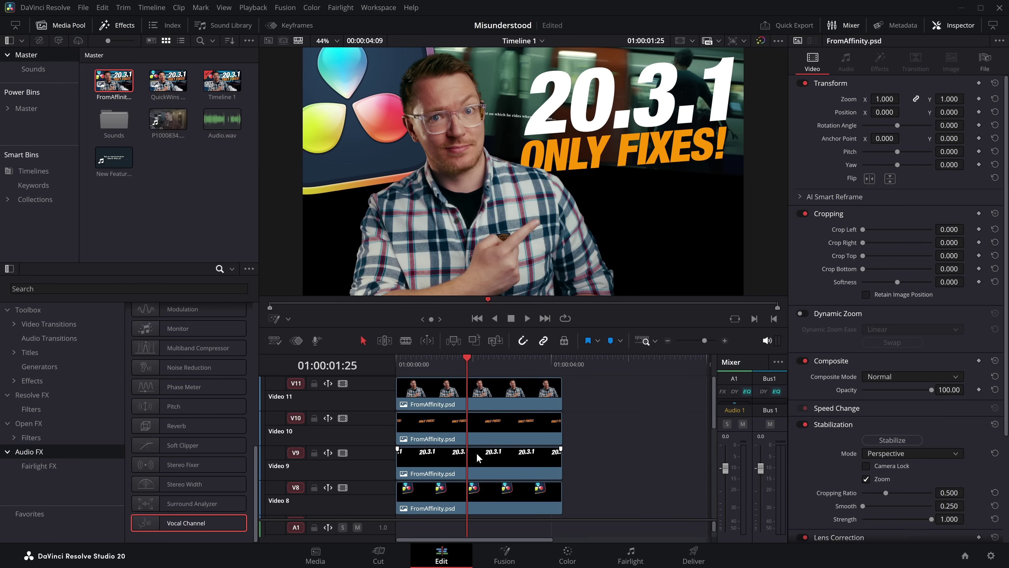
Step: Disable the ONLY FIXES, 20.3.1, logo and person layer clips to check each, then re-enable them
{"action": "left_click", "coordinate": [463, 425]}
{"action": "key", "text": "d"}
{"action": "left_click", "coordinate": [481, 461]}
{"action": "key", "text": "d"}
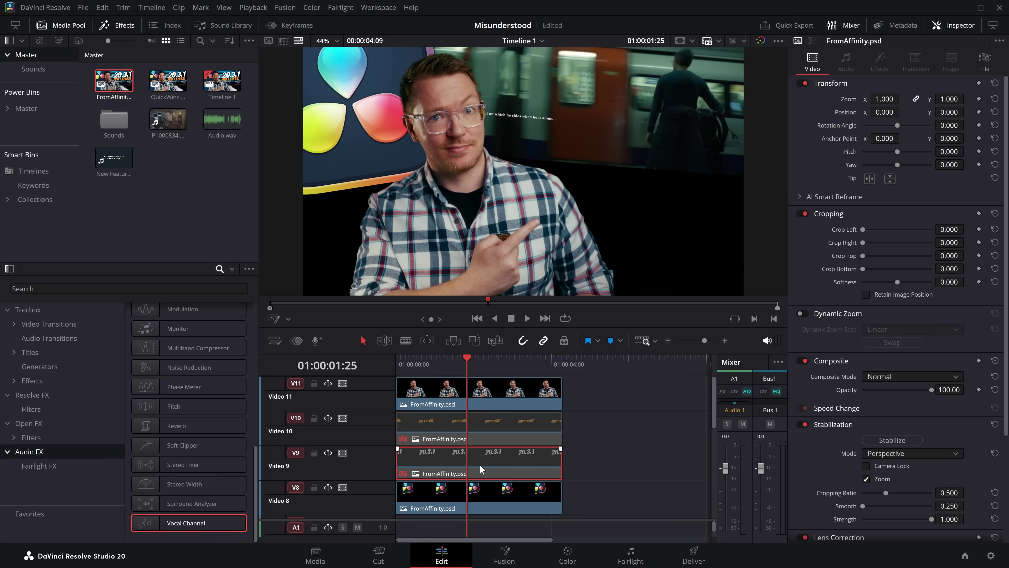
{"action": "left_click", "coordinate": [476, 487]}
{"action": "key", "text": "d"}
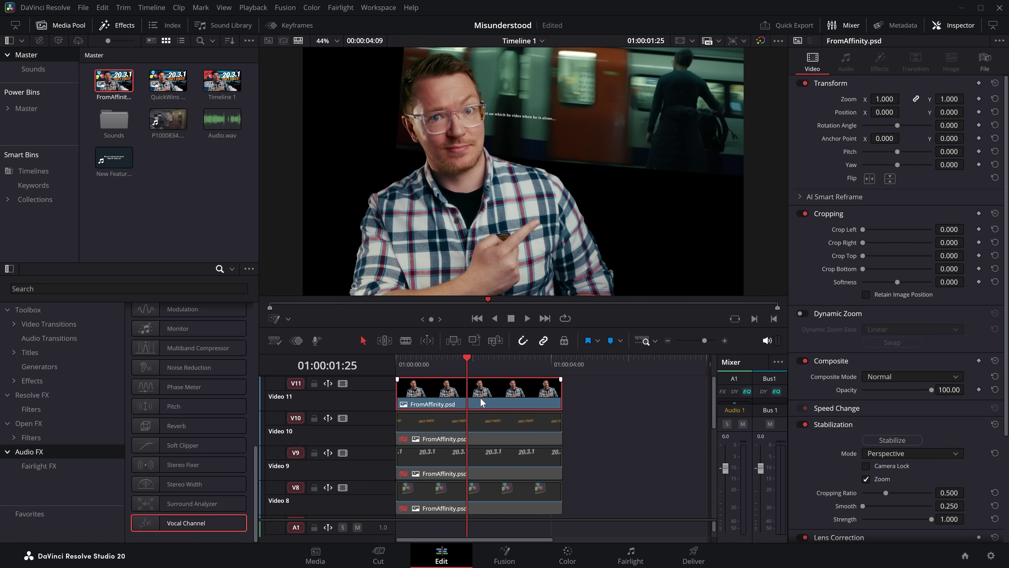
{"action": "left_click", "coordinate": [480, 397]}
{"action": "key", "text": "d"}
{"action": "key", "text": "d"}
{"action": "left_click", "coordinate": [477, 428]}
{"action": "key", "text": "d"}
{"action": "left_click", "coordinate": [472, 461]}
{"action": "key", "text": "d"}
{"action": "left_click", "coordinate": [483, 496]}
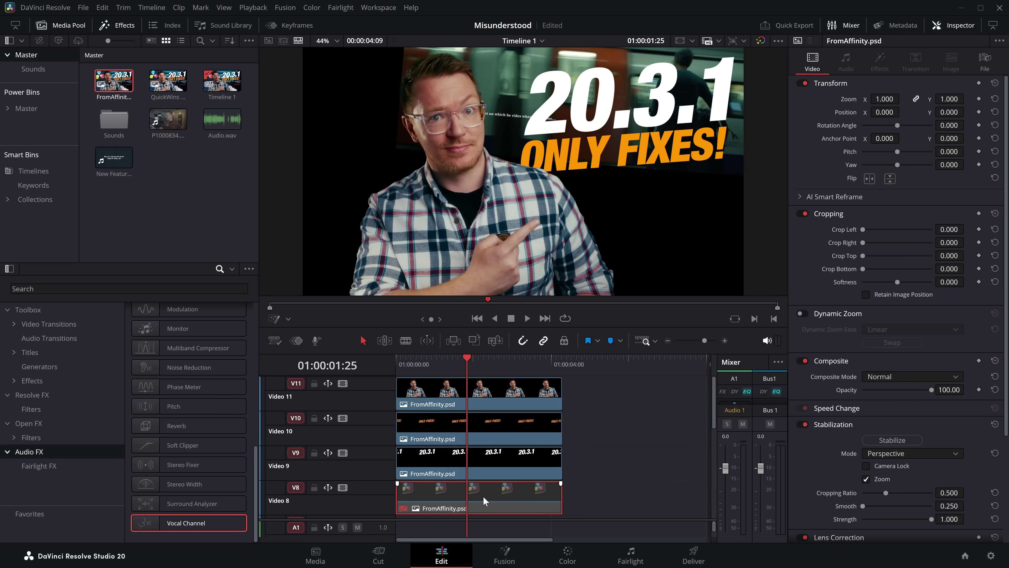
Step: Re-enable the logo clip and save the project with Ctrl+S
{"action": "key", "text": "d"}
{"action": "scroll", "coordinate": [485, 445], "scroll_direction": "down", "scroll_amount": 5}
{"action": "left_click", "coordinate": [490, 401]}
{"action": "key", "text": "d"}
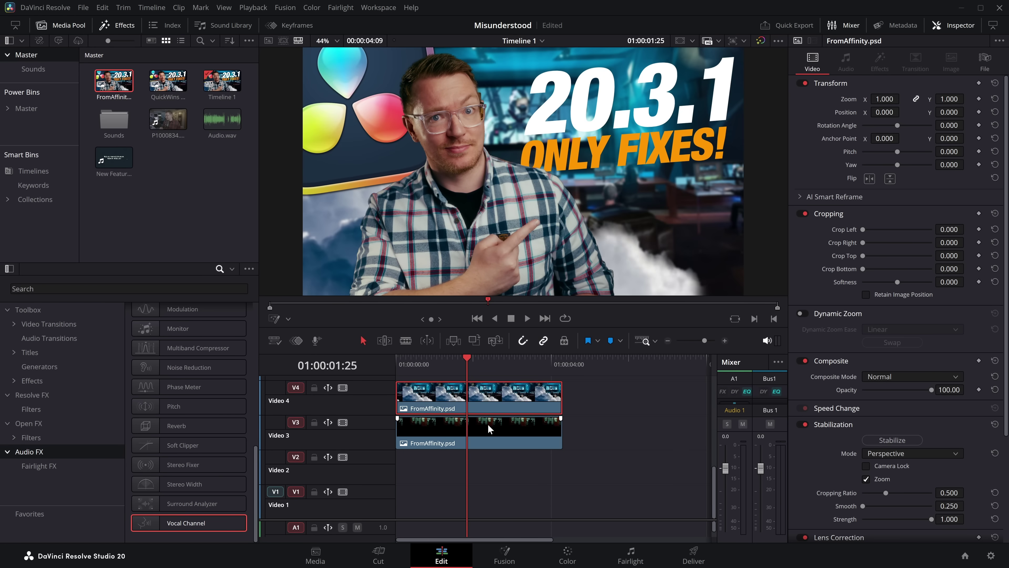
{"action": "scroll", "coordinate": [488, 424], "scroll_direction": "up", "scroll_amount": 2}
{"action": "key", "text": "ctrl+s"}
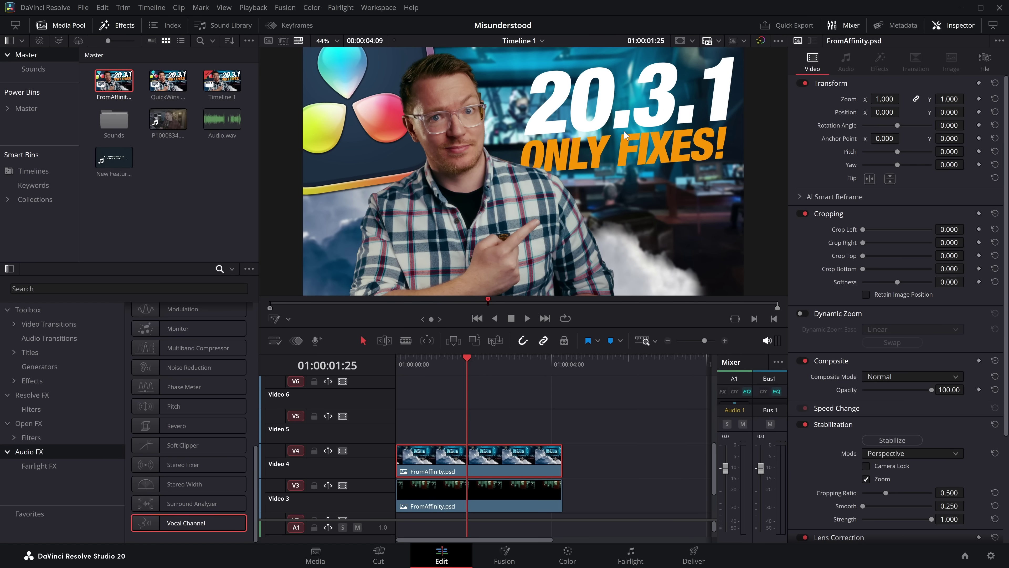
{"action": "scroll", "coordinate": [466, 421], "scroll_direction": "up", "scroll_amount": 4}
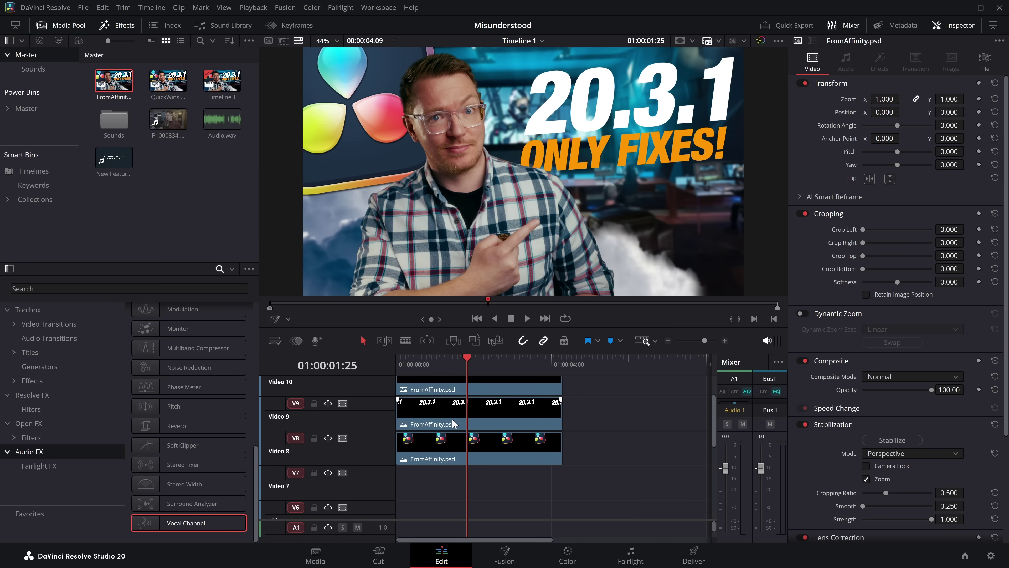
{"action": "left_click", "coordinate": [505, 420]}
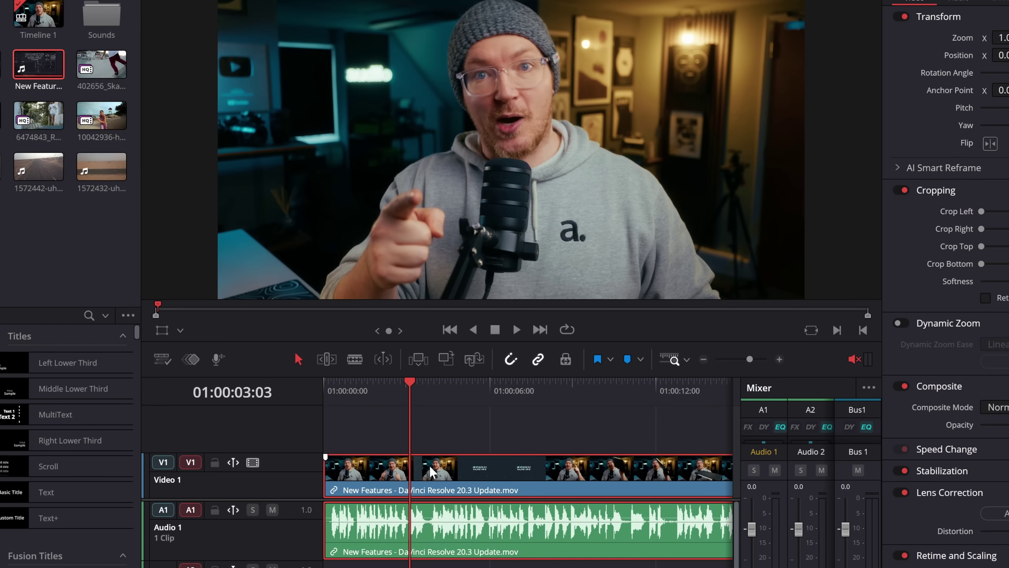
Step: Bring up the options menu for the New Features clip on Video 1
{"action": "right_click", "coordinate": [449, 426]}
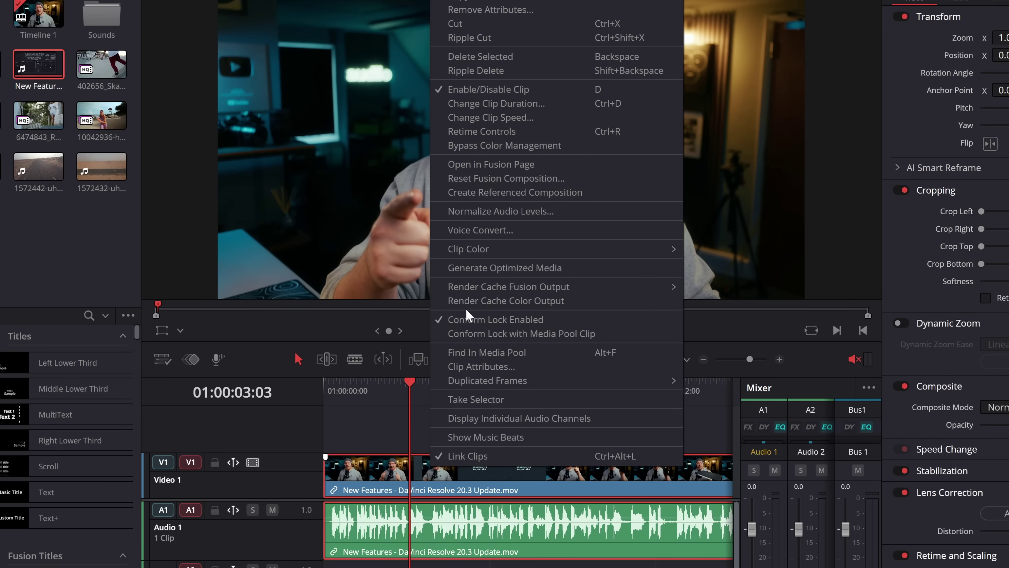
Step: Turn the Video 1 clip into a referenced composition named FaceCam
{"action": "left_click", "coordinate": [535, 192]}
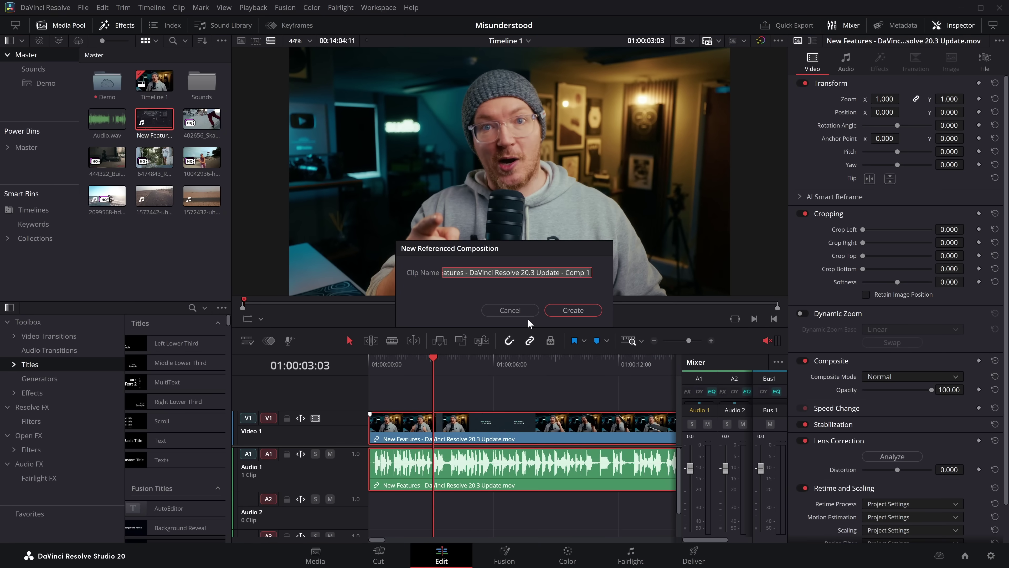
{"action": "type", "text": "Face"}
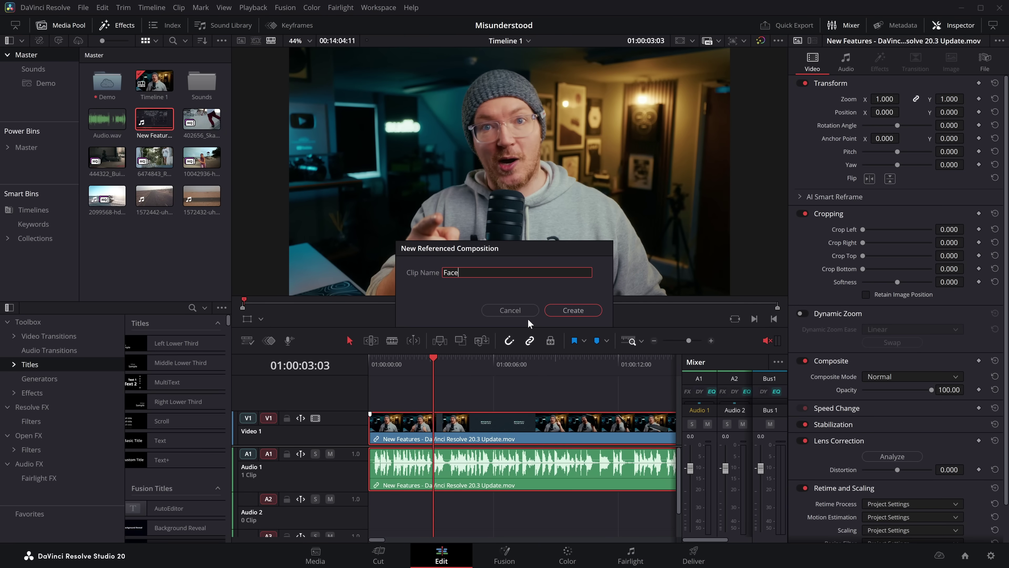
{"action": "type", "text": "Cam"}
{"action": "left_click", "coordinate": [575, 309]}
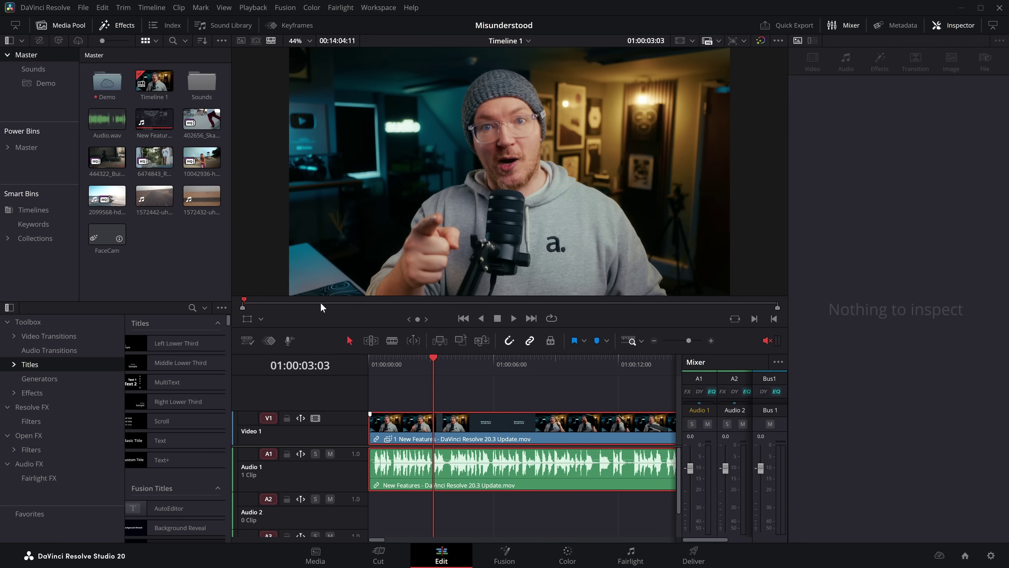
Step: Open the FaceCam composition clip on the Fusion page
{"action": "left_click", "coordinate": [429, 420]}
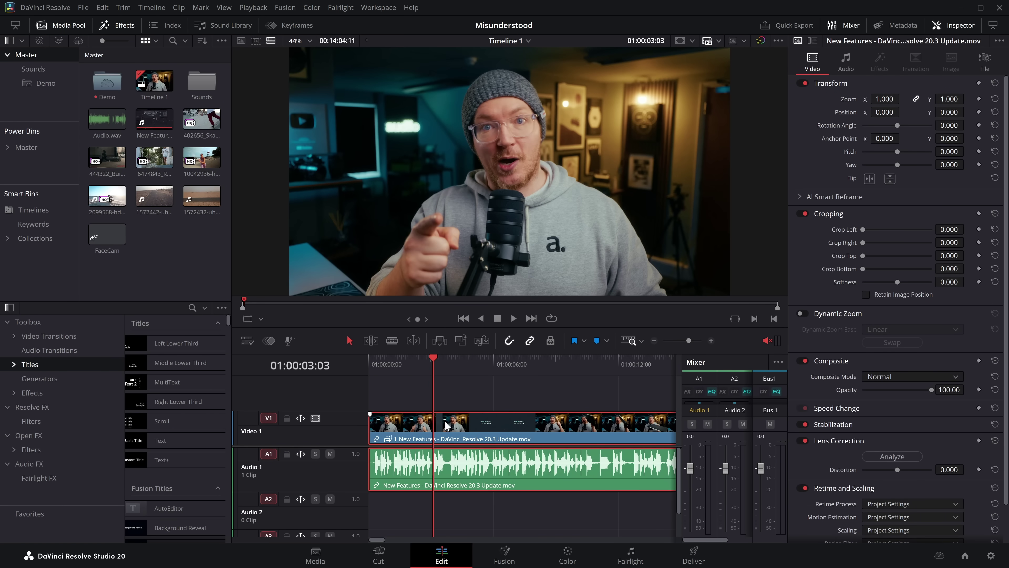
{"action": "right_click", "coordinate": [446, 426]}
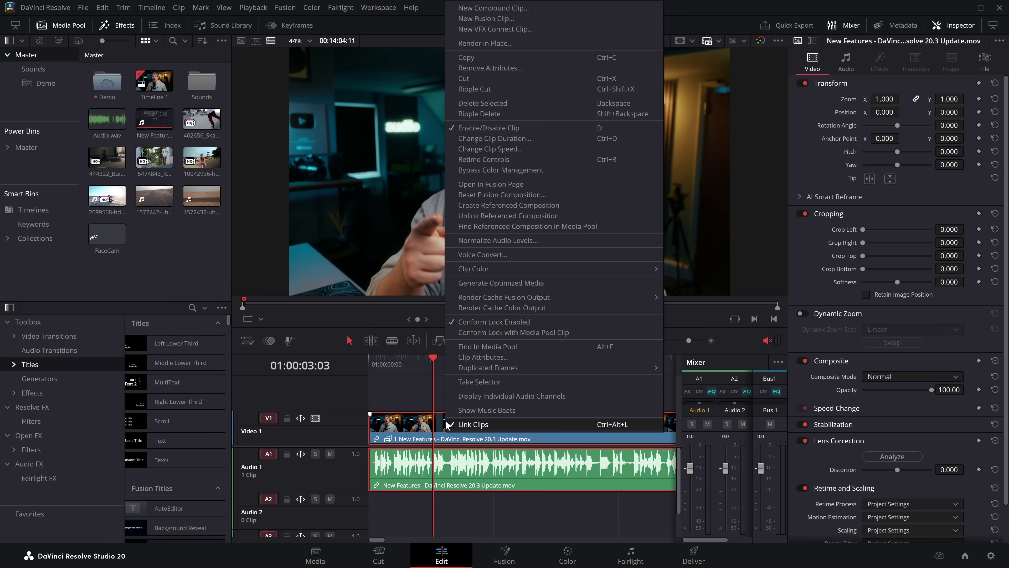
{"action": "left_click", "coordinate": [503, 183]}
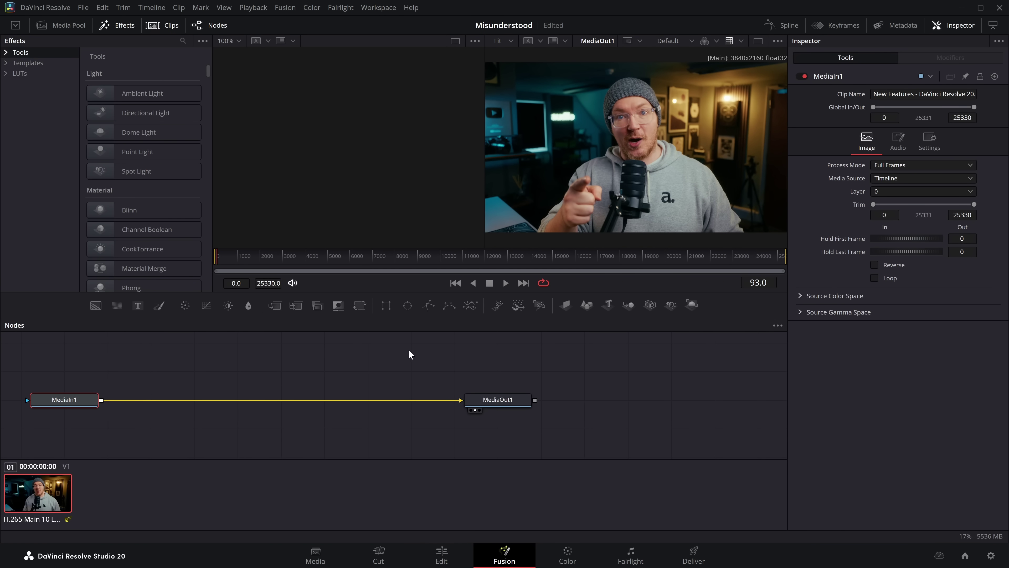
Step: Insert a Transform node after MediaIn1, shrinking the footage to 0.33 and moving it top-right
{"action": "left_click_drag", "start_coordinate": [354, 313], "coordinate": [213, 400]}
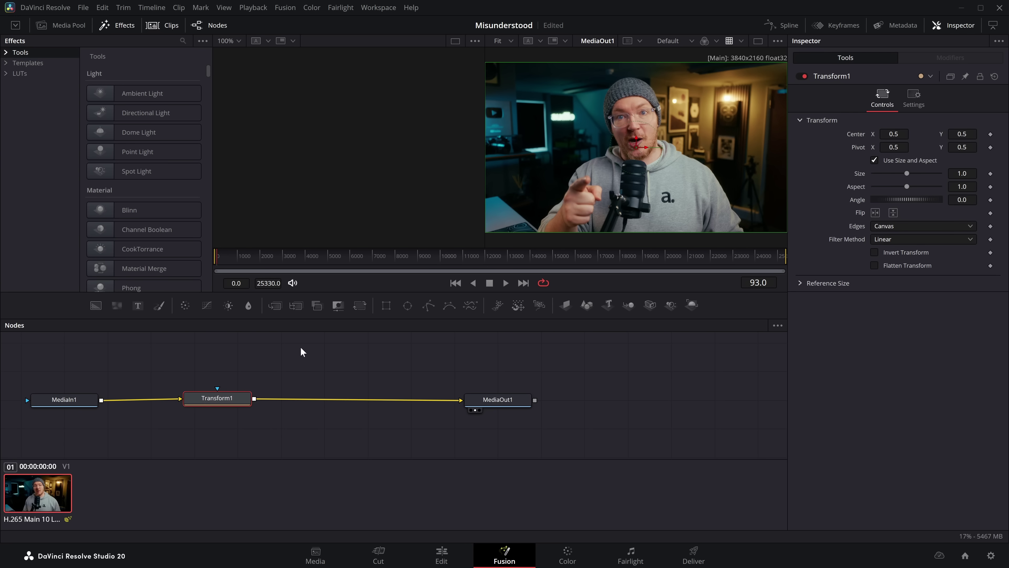
{"action": "left_click_drag", "start_coordinate": [908, 173], "coordinate": [884, 174]}
{"action": "left_click_drag", "start_coordinate": [889, 134], "coordinate": [960, 134]}
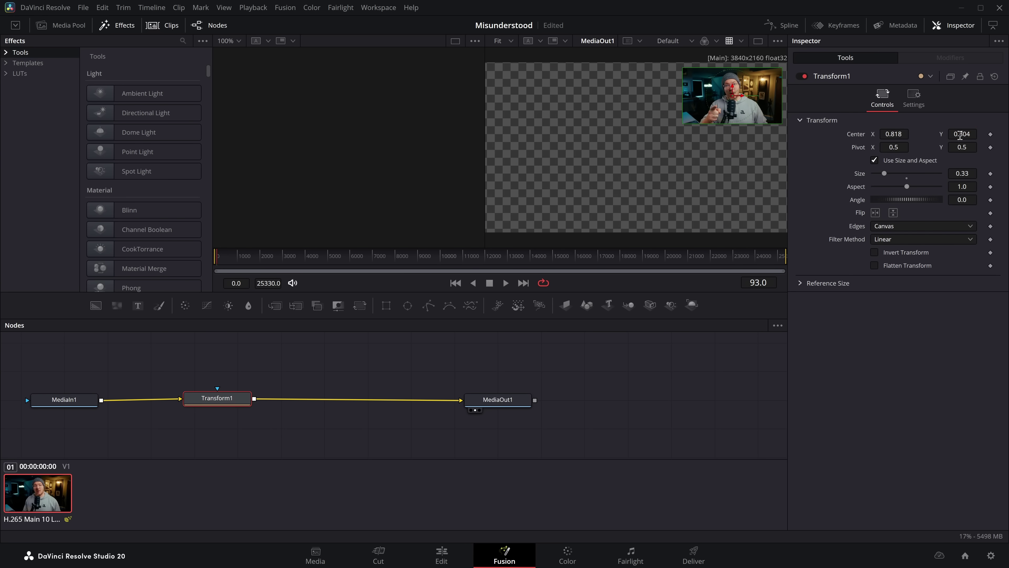
{"action": "left_click_drag", "start_coordinate": [226, 401], "coordinate": [218, 403]}
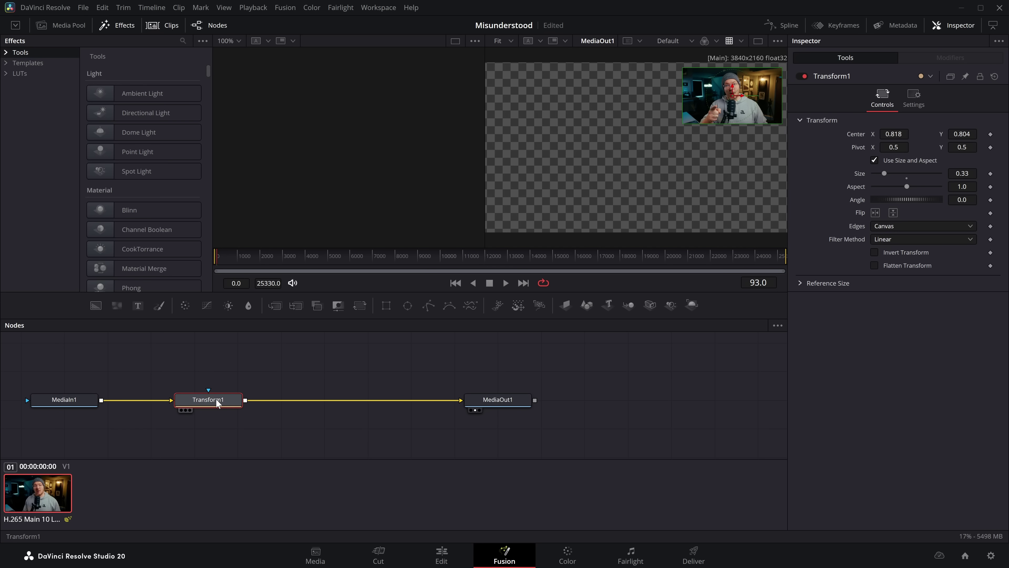
Step: Add a Drop Shadow node after Transform1 in the Fusion graph
{"action": "key", "text": "shift+space"}
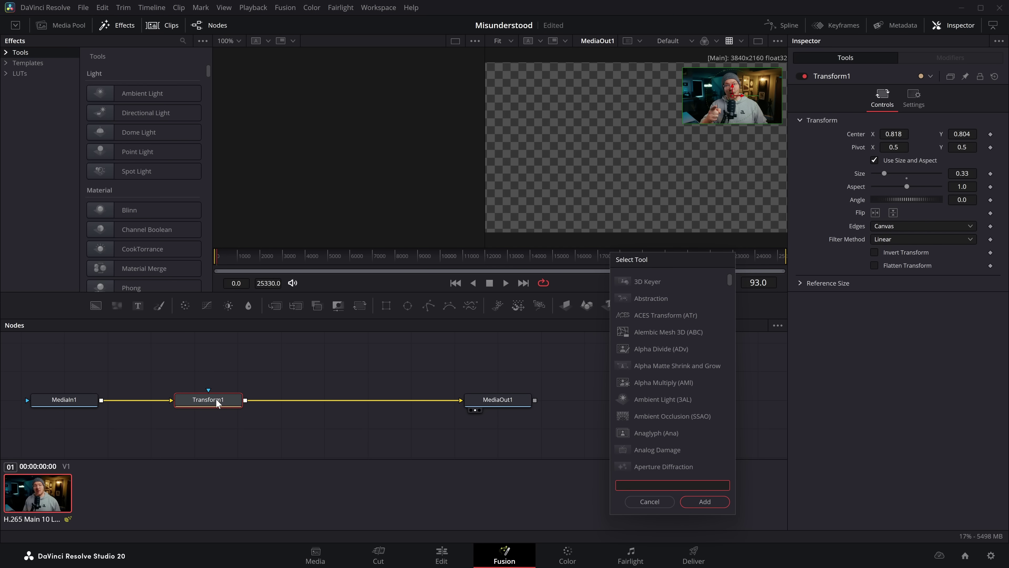
{"action": "type", "text": "drop"}
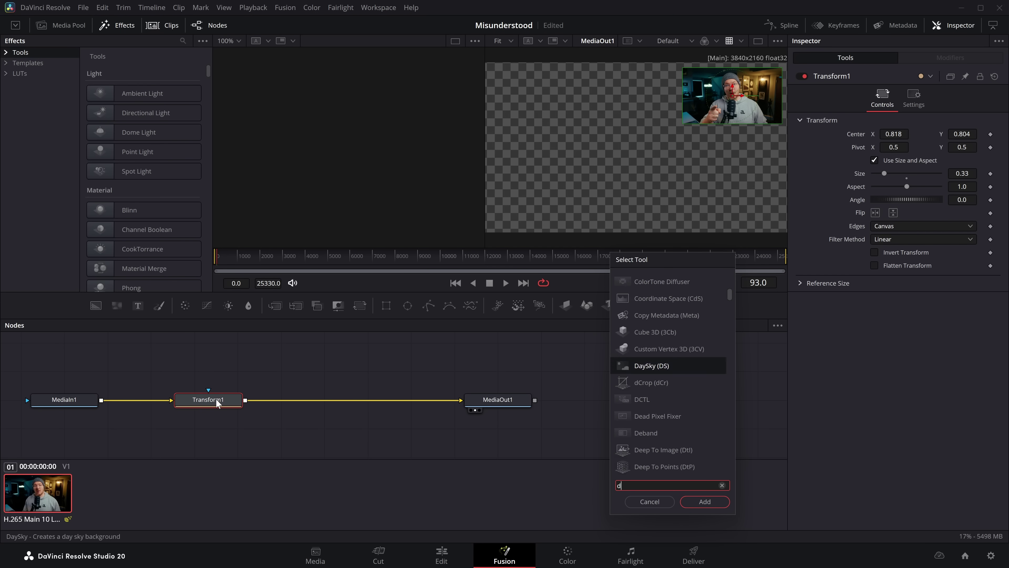
{"action": "left_click", "coordinate": [652, 282]}
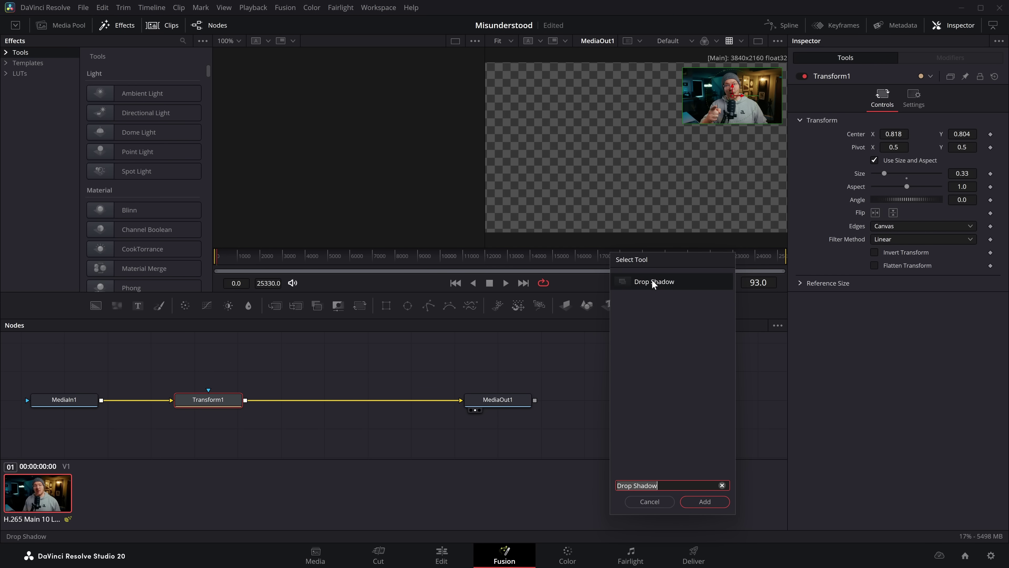
{"action": "left_click", "coordinate": [704, 501]}
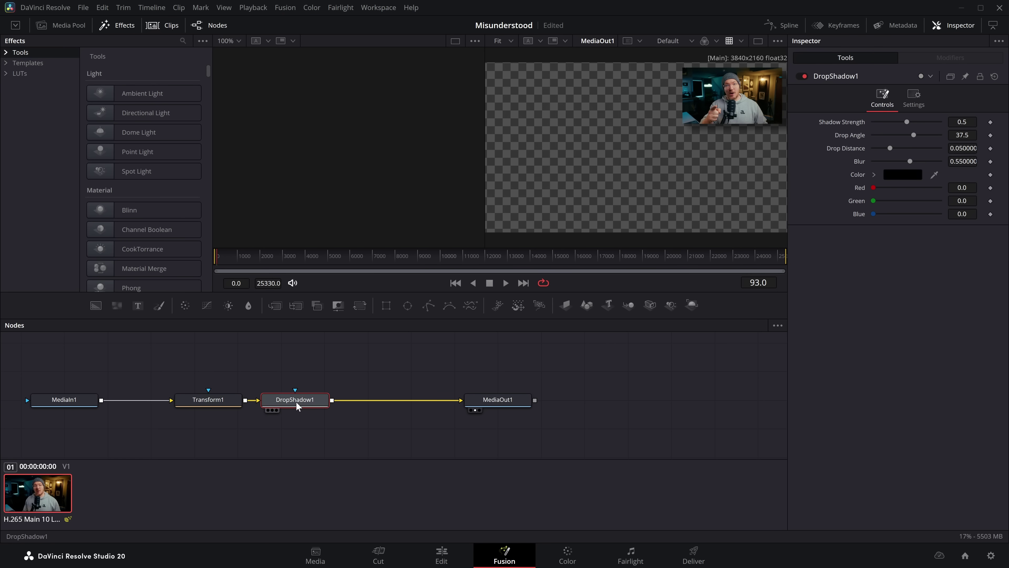
{"action": "left_click_drag", "start_coordinate": [296, 405], "coordinate": [318, 404]}
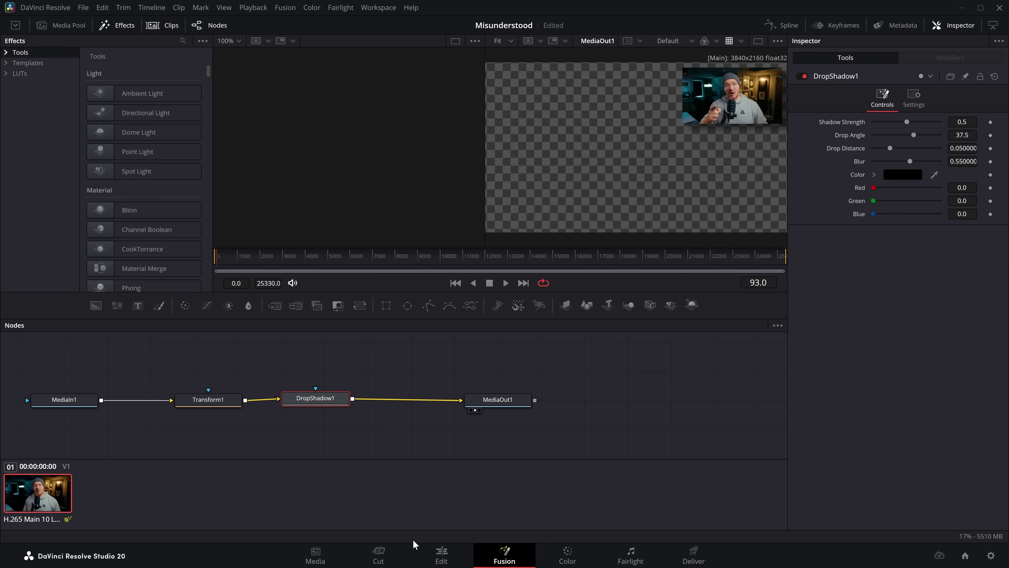
Step: Back on the edit timeline, clear it by deleting all of its clips
{"action": "left_click", "coordinate": [442, 554]}
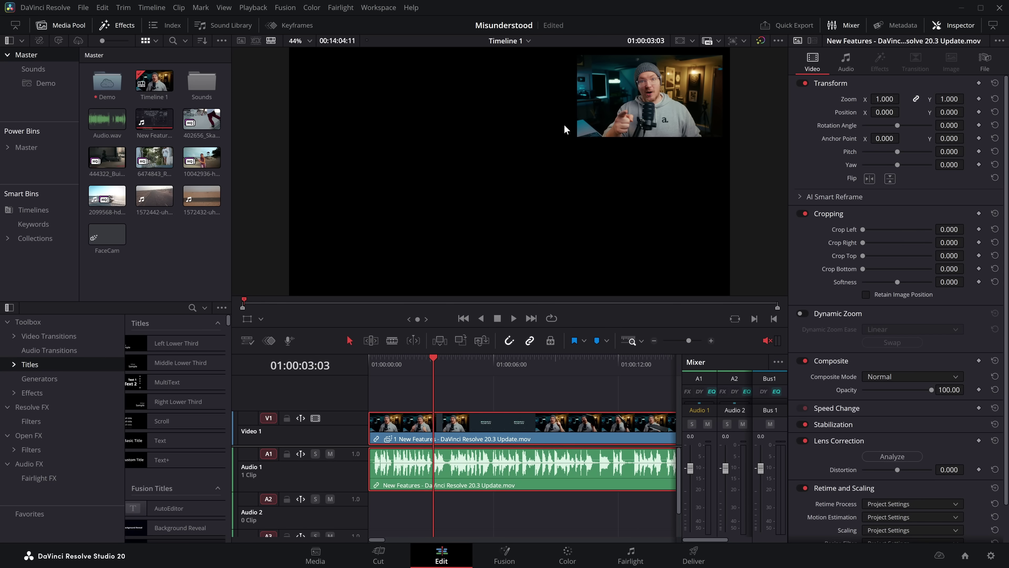
{"action": "left_click_drag", "start_coordinate": [448, 429], "coordinate": [448, 395]}
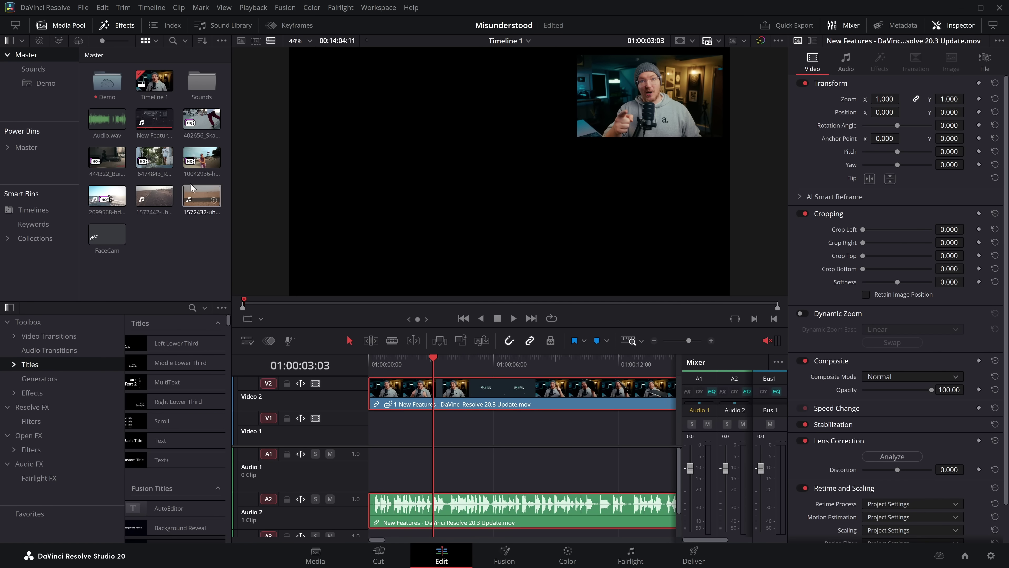
{"action": "left_click_drag", "start_coordinate": [106, 158], "coordinate": [375, 427]}
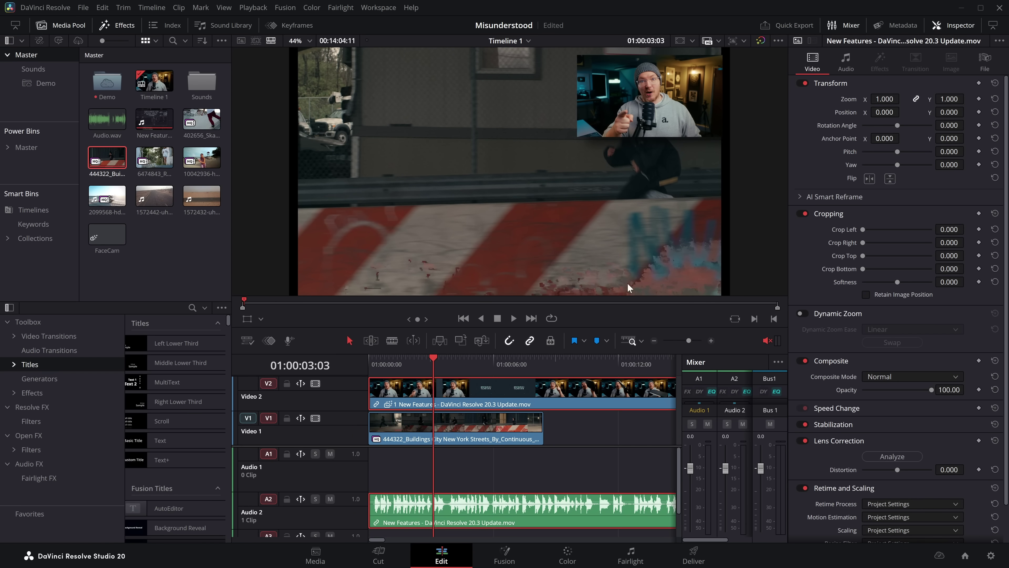
{"action": "left_click", "coordinate": [477, 433]}
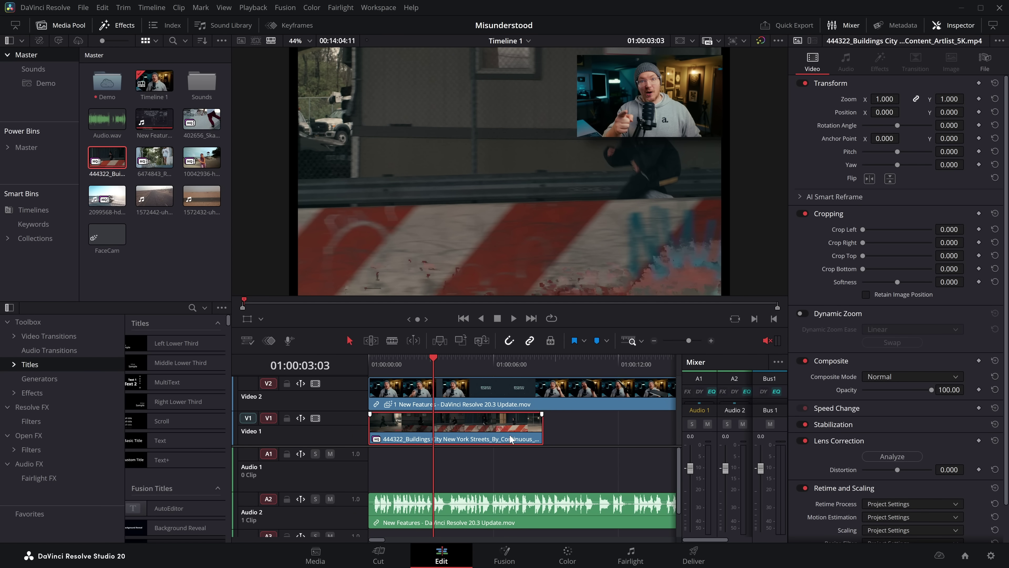
{"action": "left_click_drag", "start_coordinate": [661, 434], "coordinate": [365, 393]}
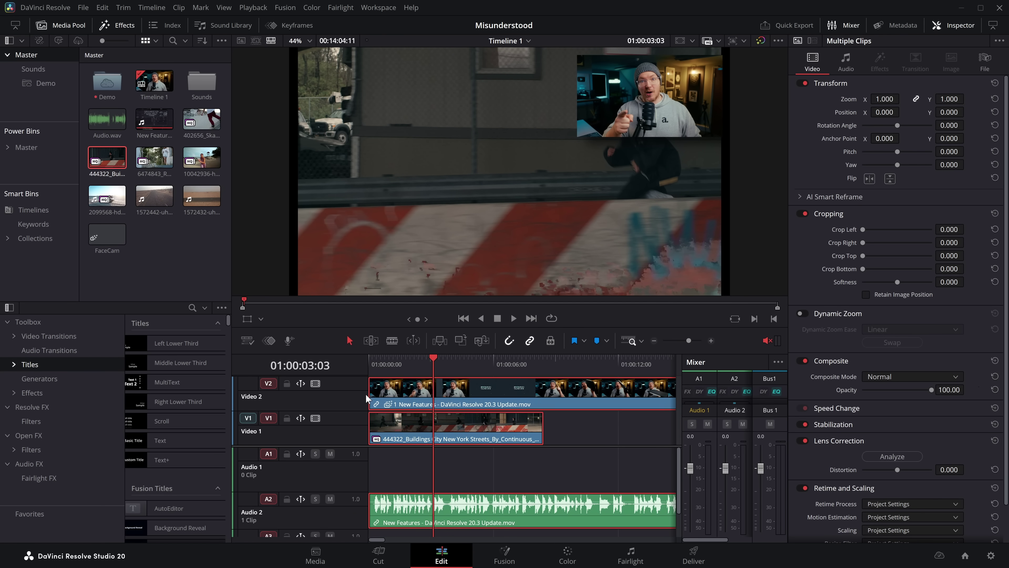
{"action": "key", "text": "Delete"}
Step: Place the beach clip at the timeline start and link it to the FaceCam composition
{"action": "left_click_drag", "start_coordinate": [202, 159], "coordinate": [433, 435]}
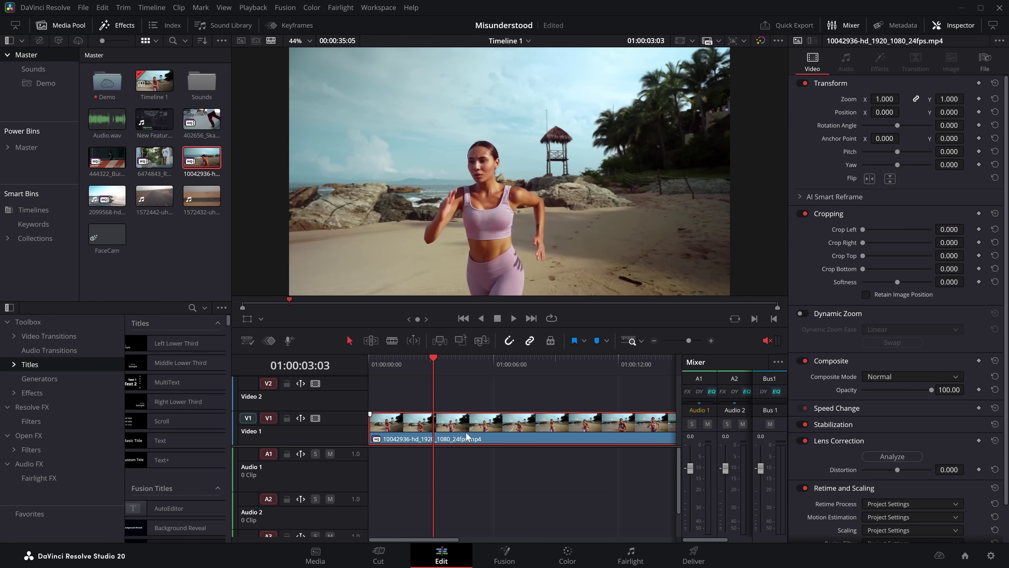
{"action": "left_click", "coordinate": [229, 269]}
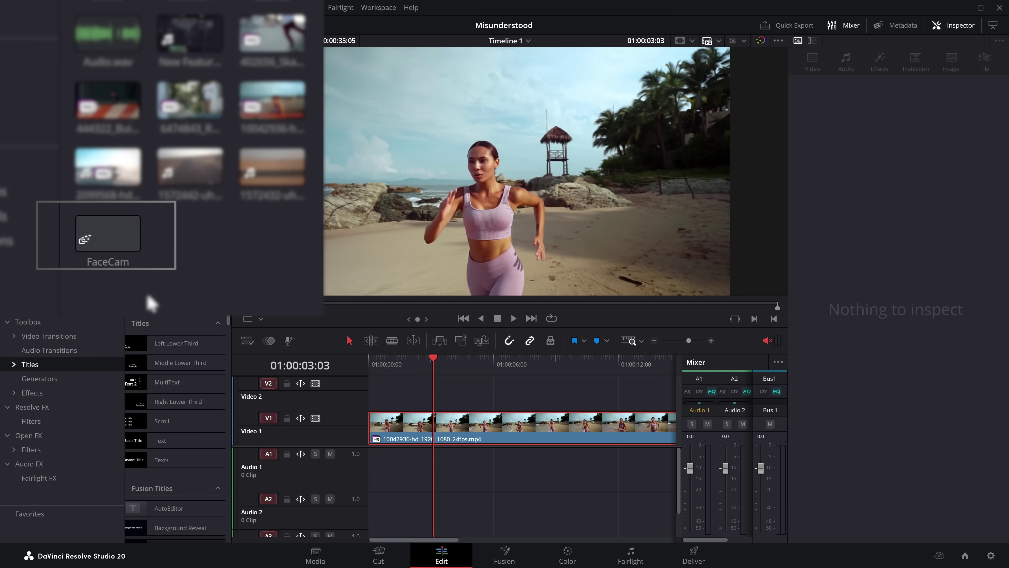
{"action": "left_click", "coordinate": [94, 240]}
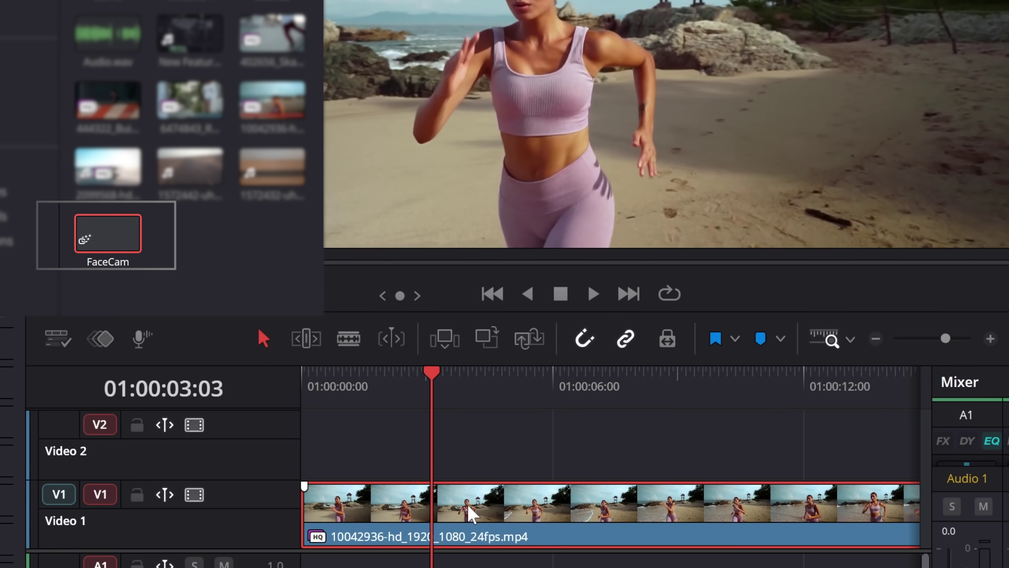
{"action": "right_click", "coordinate": [471, 514]}
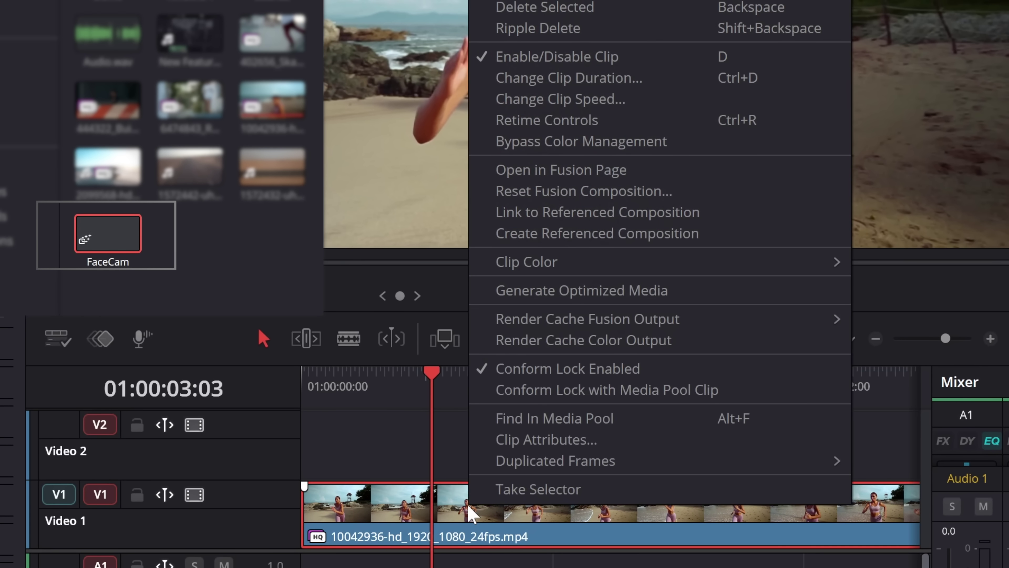
{"action": "left_click", "coordinate": [546, 218]}
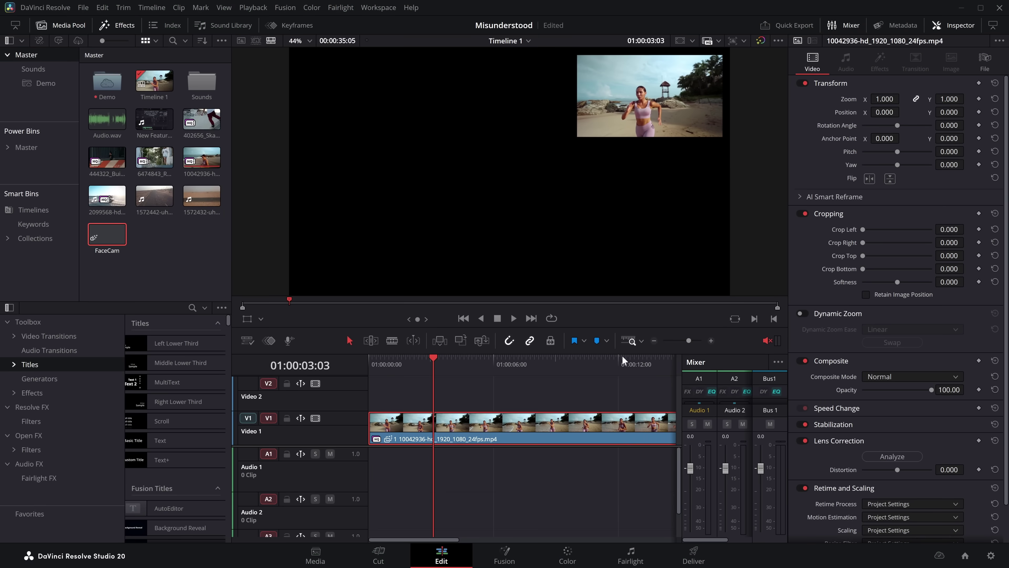
Step: Move the beach clip up to Video 2 and lay the 1572442 road clip beneath it
{"action": "left_click", "coordinate": [653, 340]}
{"action": "left_click", "coordinate": [653, 340]}
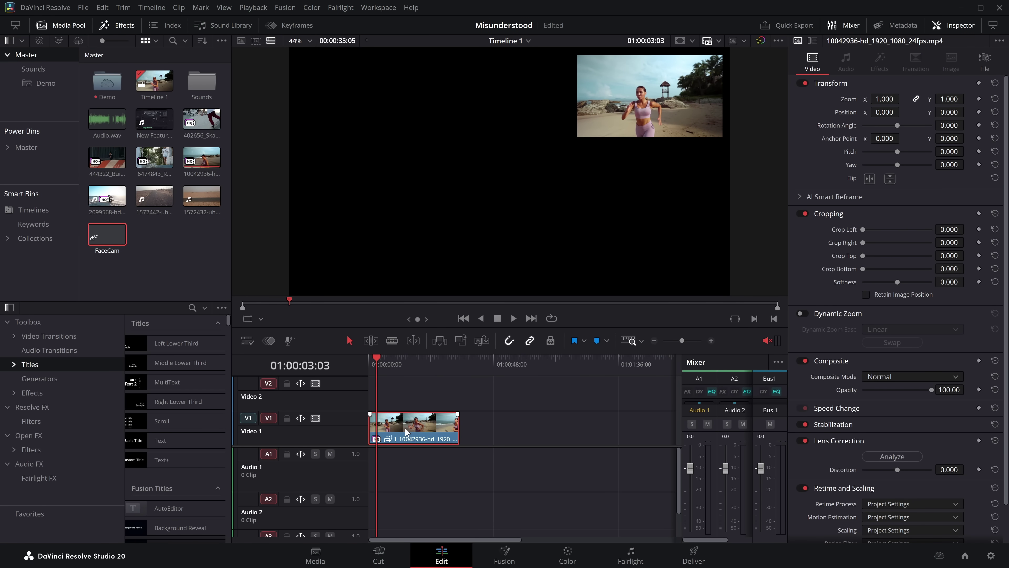
{"action": "left_click_drag", "start_coordinate": [406, 431], "coordinate": [406, 397]}
{"action": "left_click", "coordinate": [165, 238]}
{"action": "left_click_drag", "start_coordinate": [155, 197], "coordinate": [371, 429]}
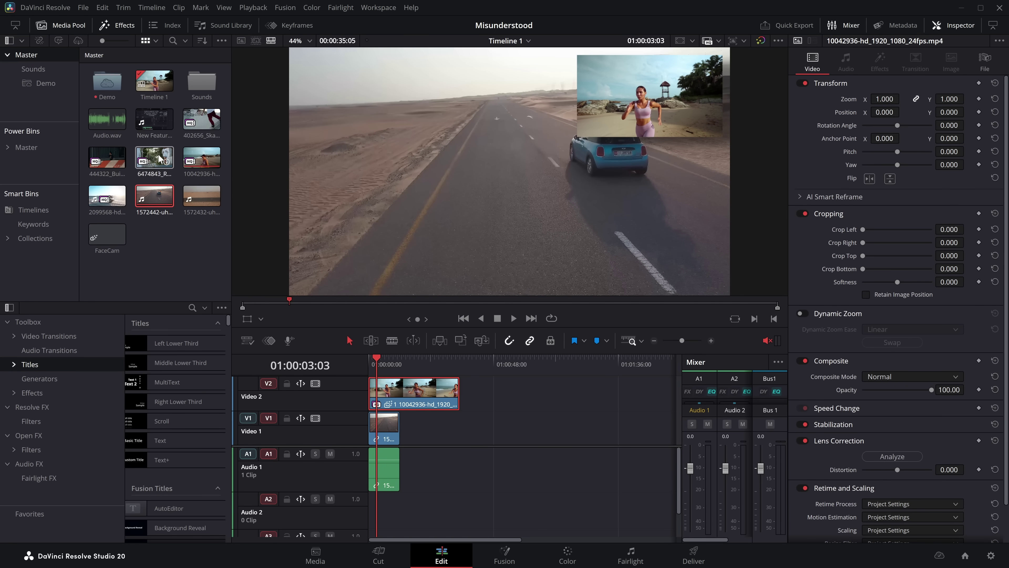
Step: Add the New Features clip over a Four Color Gradient and link it to FaceCam
{"action": "left_click_drag", "start_coordinate": [155, 118], "coordinate": [580, 401]}
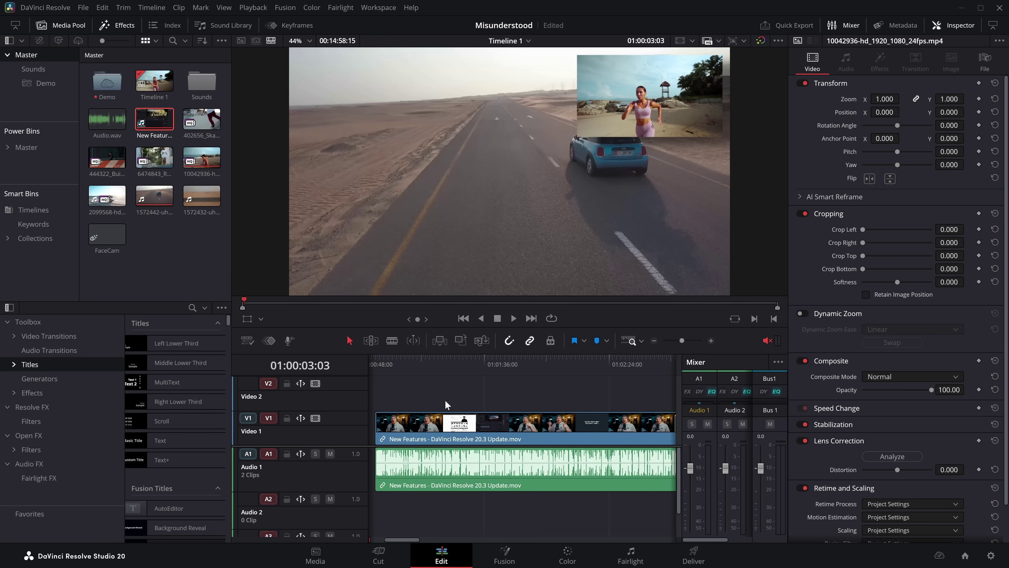
{"action": "left_click_drag", "start_coordinate": [477, 366], "coordinate": [520, 369]}
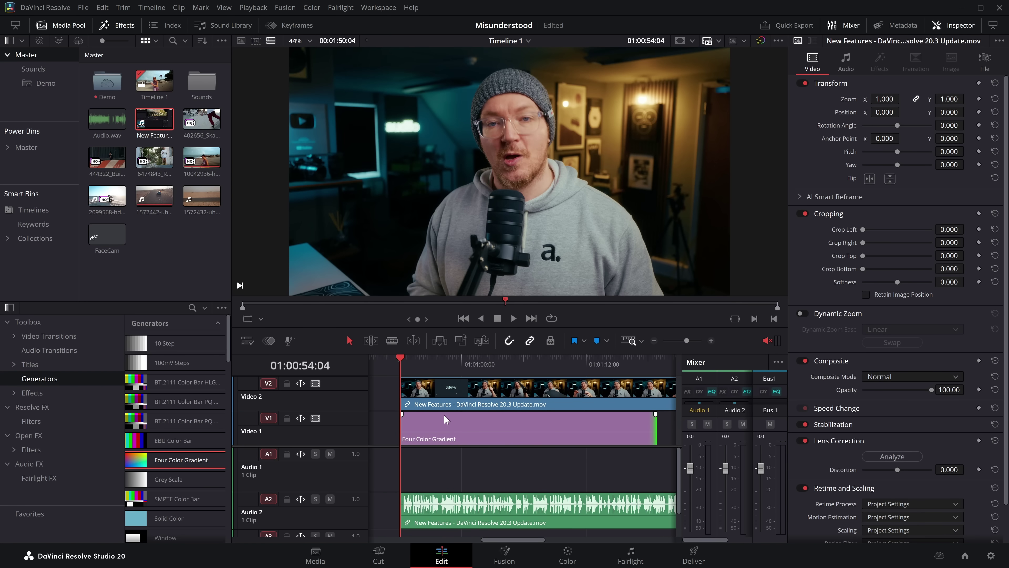
{"action": "left_click_drag", "start_coordinate": [443, 355], "coordinate": [472, 356]}
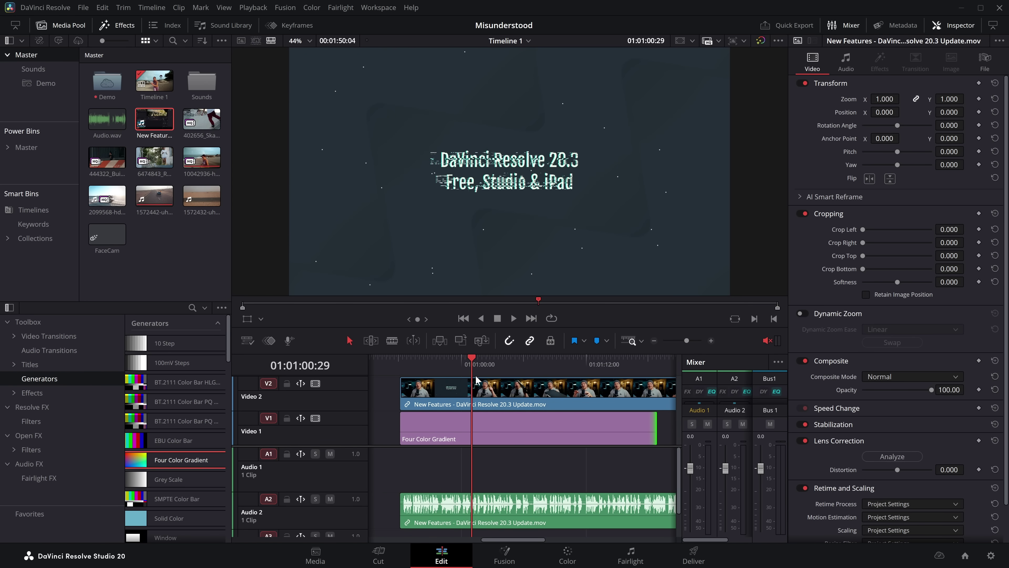
{"action": "left_click", "coordinate": [122, 249]}
{"action": "left_click", "coordinate": [102, 239]}
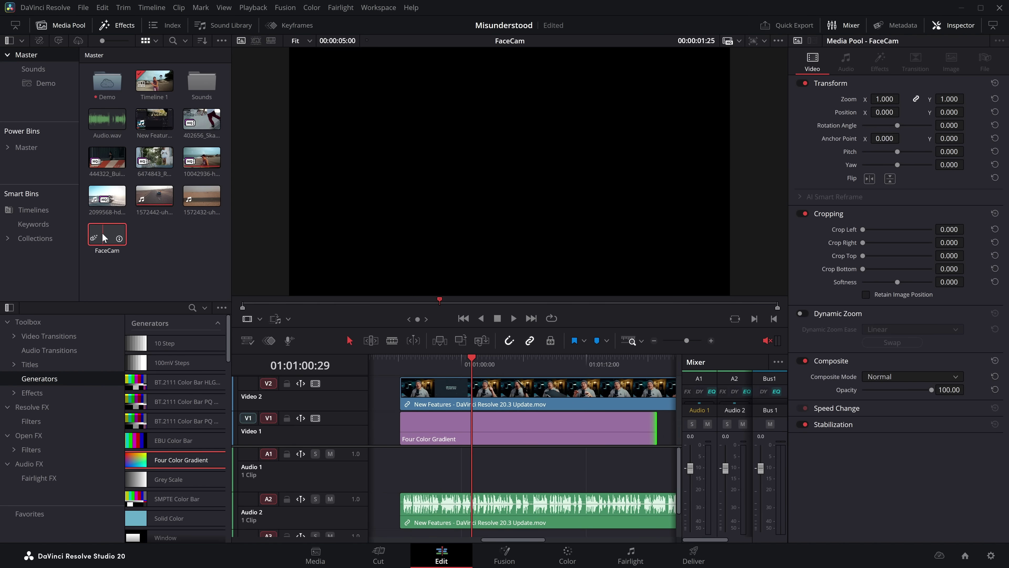
{"action": "right_click", "coordinate": [485, 393]}
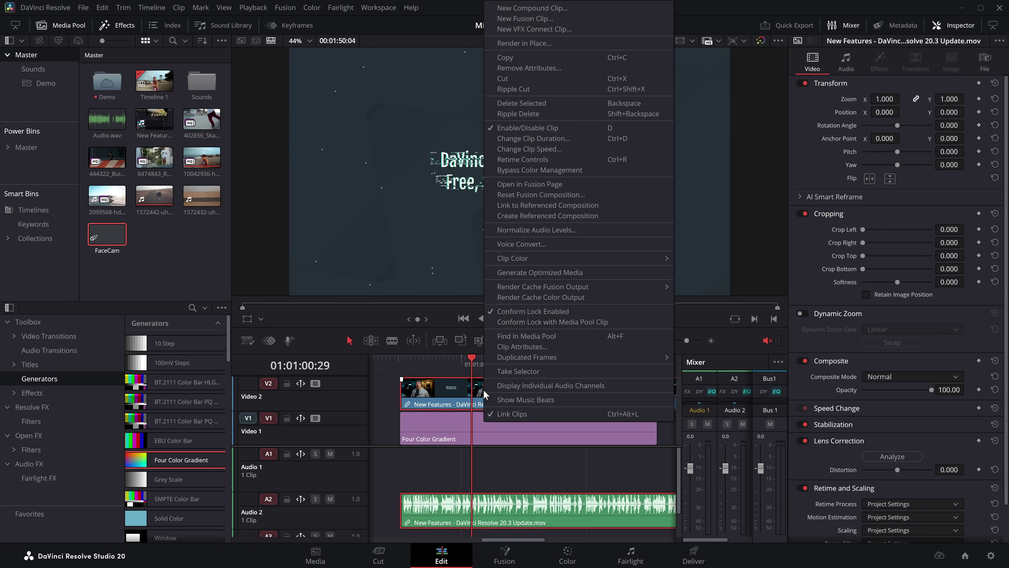
{"action": "left_click", "coordinate": [531, 206]}
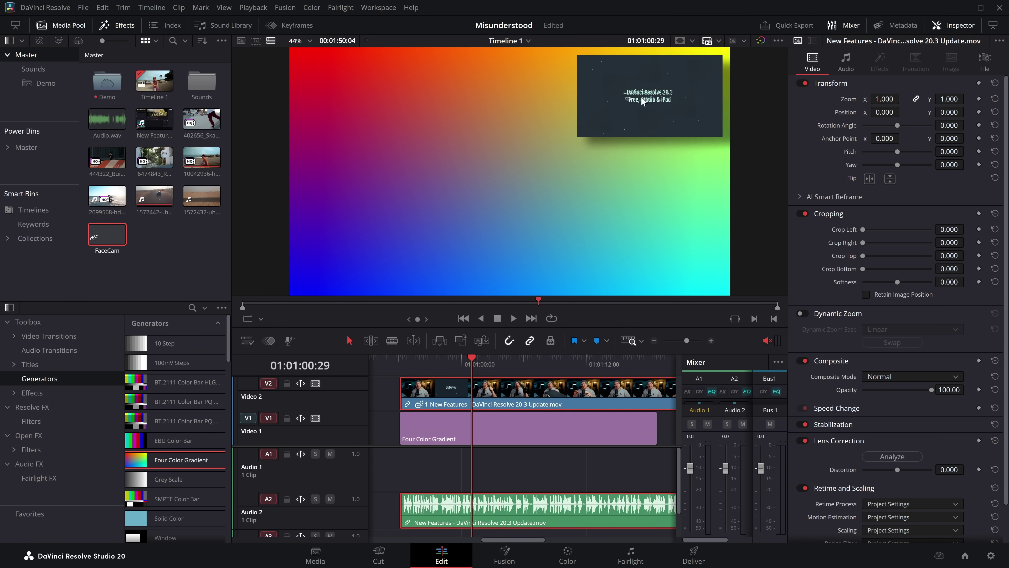
Step: Play back the start of the timeline to review the linked insets
{"action": "left_click", "coordinate": [654, 340]}
{"action": "left_click", "coordinate": [654, 340]}
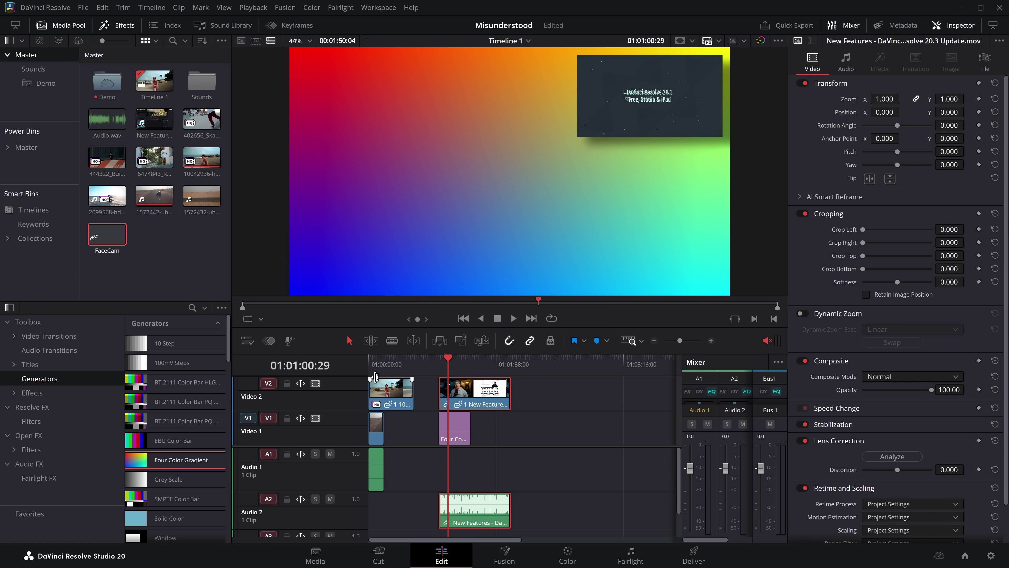
{"action": "left_click", "coordinate": [384, 363]}
{"action": "key", "text": "Home"}
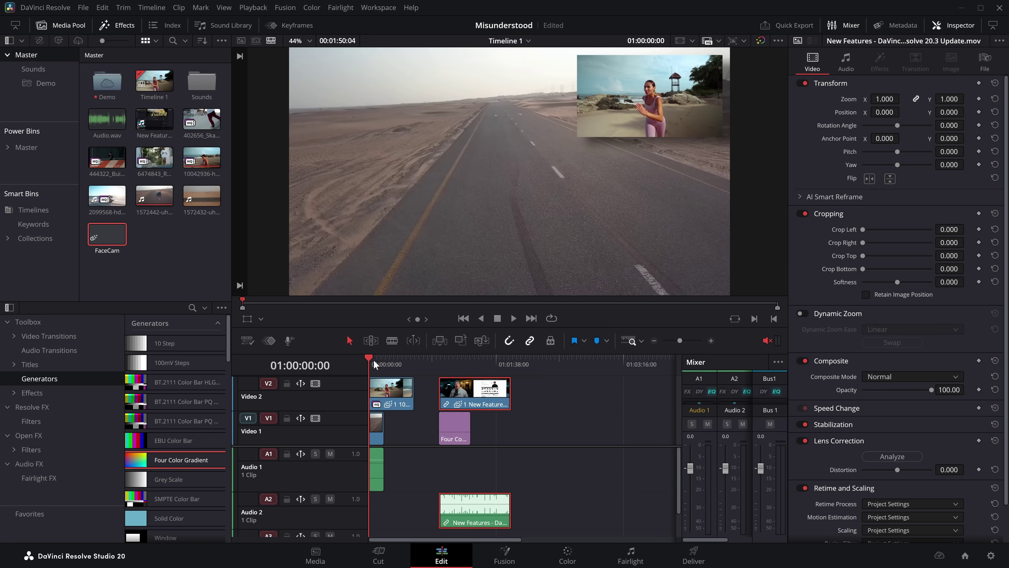
{"action": "left_click", "coordinate": [711, 341]}
{"action": "left_click", "coordinate": [711, 340]}
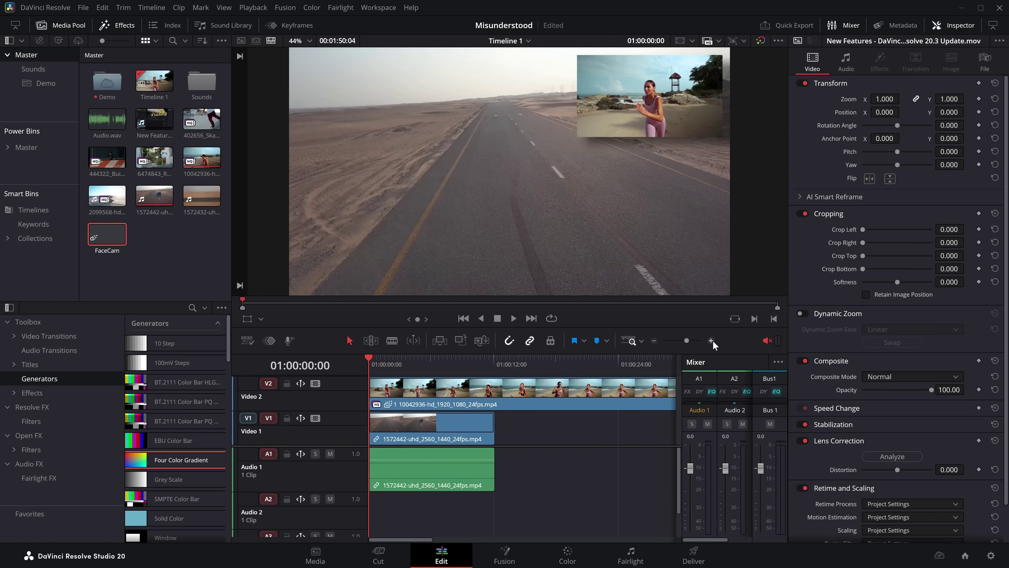
{"action": "key", "text": "space"}
{"action": "left_click", "coordinate": [412, 392]}
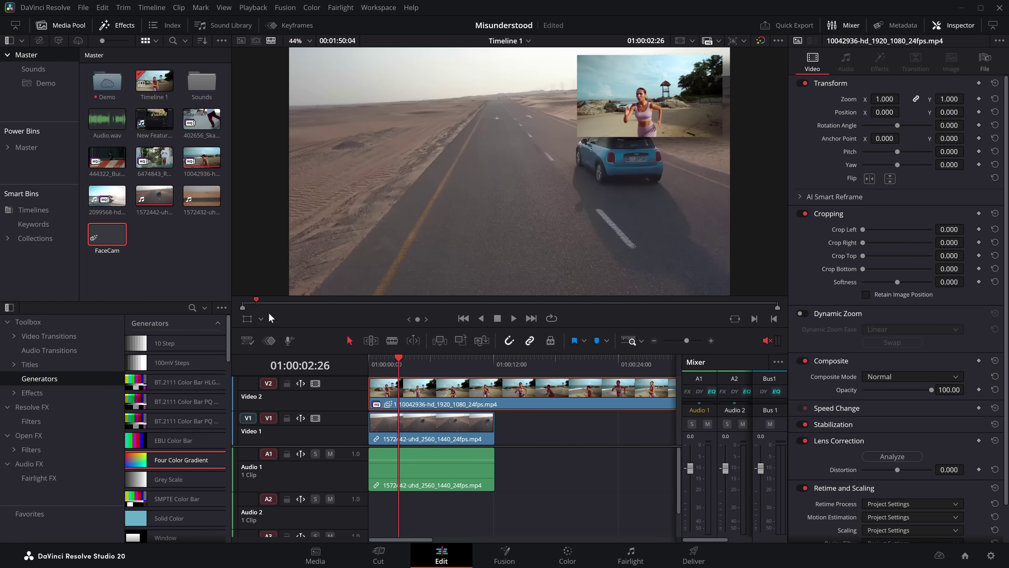
Step: Open FaceCam in Fusion and move Transform1's inset to the top-left corner
{"action": "left_click", "coordinate": [103, 238]}
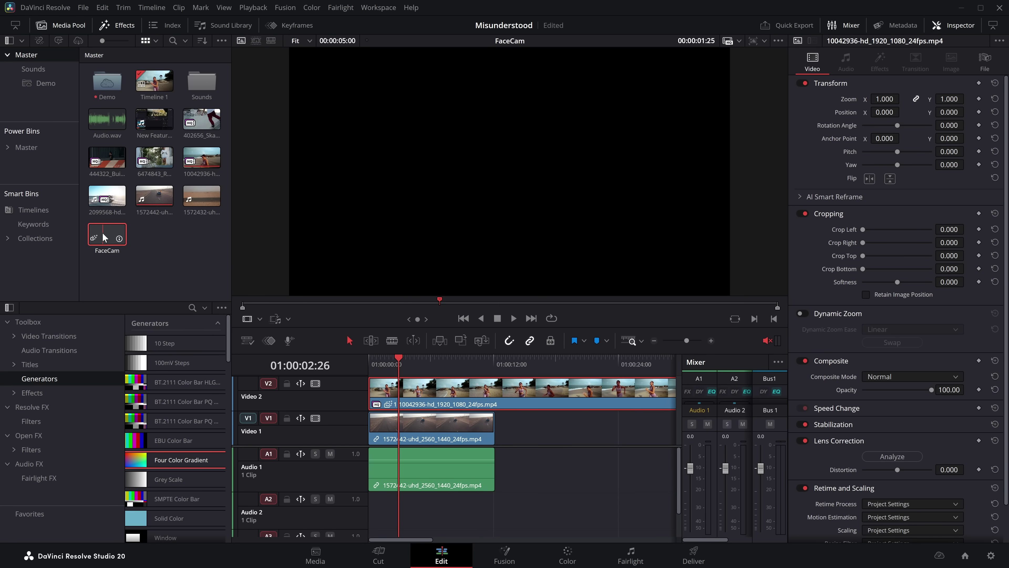
{"action": "right_click", "coordinate": [103, 237]}
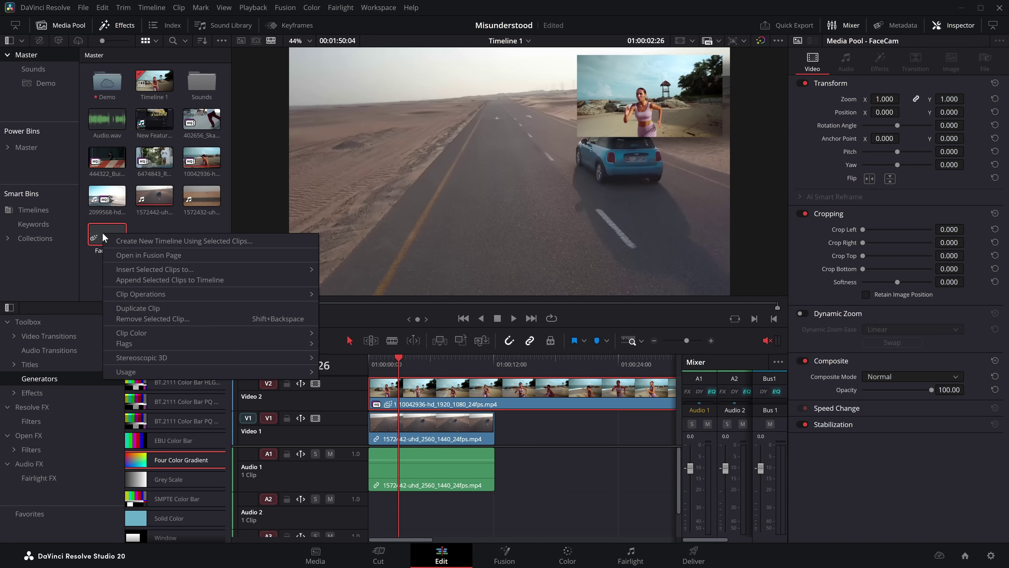
{"action": "left_click", "coordinate": [131, 256]}
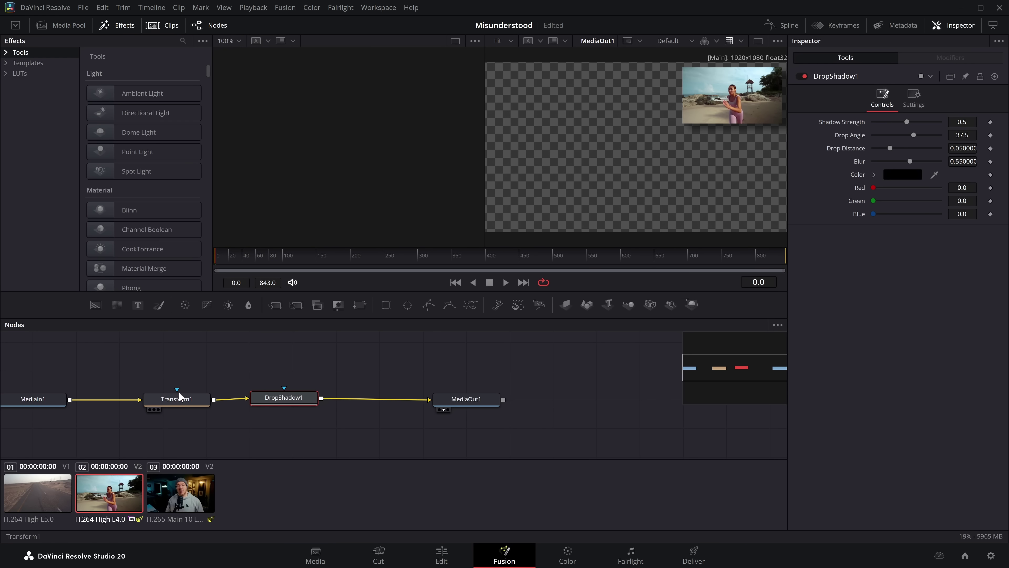
{"action": "left_click", "coordinate": [177, 399]}
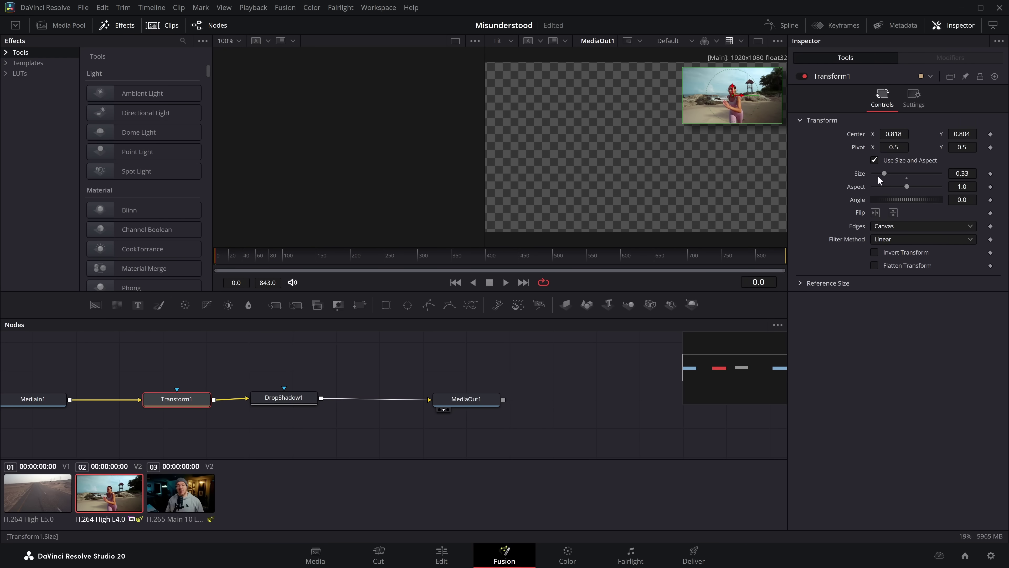
{"action": "left_click_drag", "start_coordinate": [901, 138], "coordinate": [573, 113]}
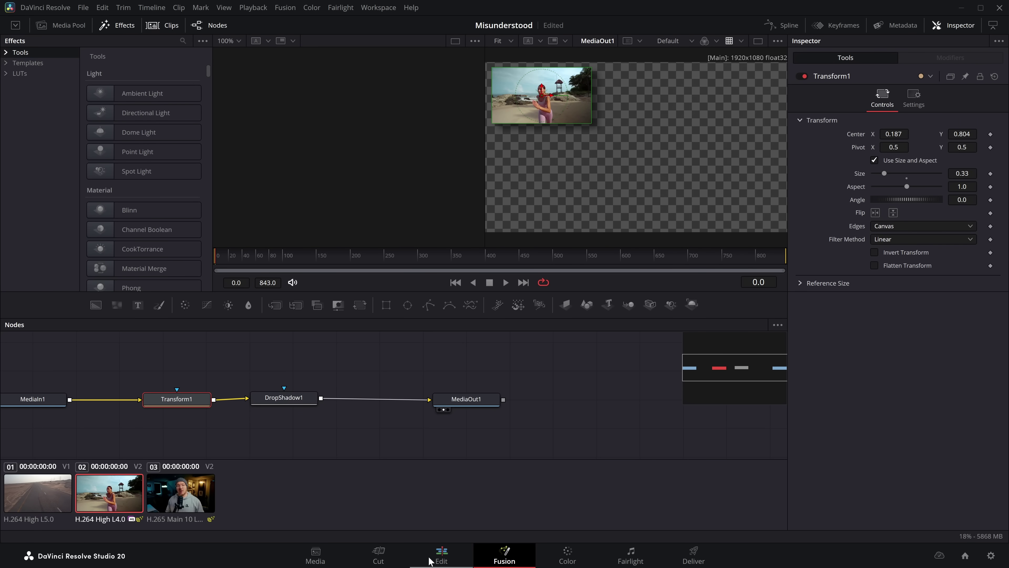
Step: On the Edit page, scrub across the beach and talking-head clips to check their top-left insets
{"action": "left_click", "coordinate": [439, 556]}
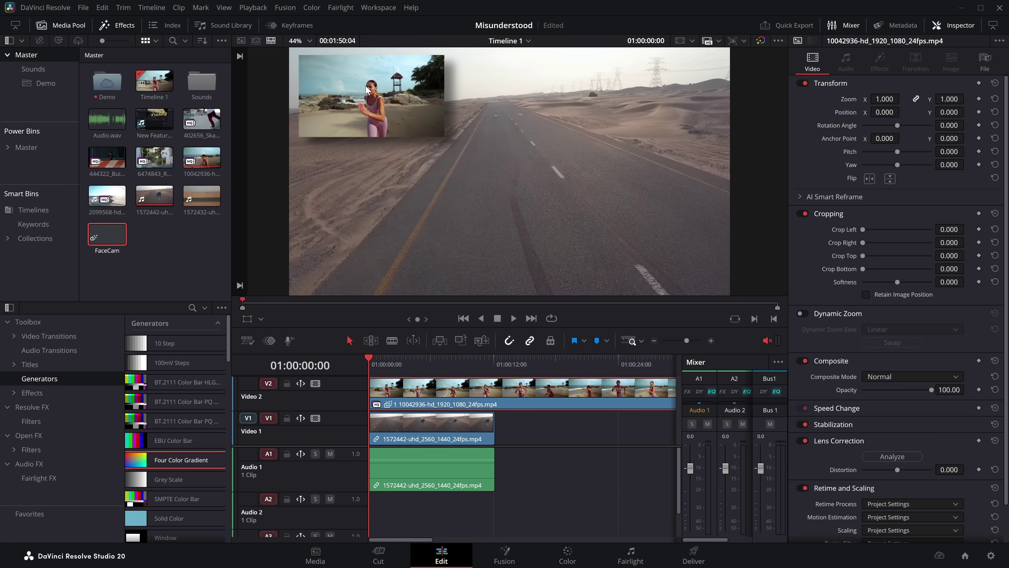
{"action": "left_click", "coordinate": [653, 341]}
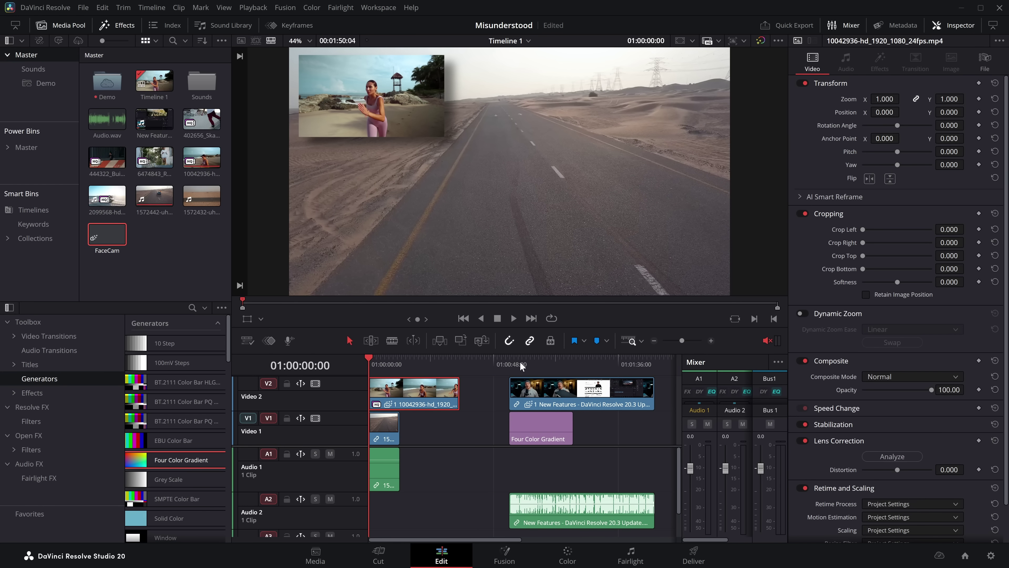
{"action": "left_click", "coordinate": [526, 365]}
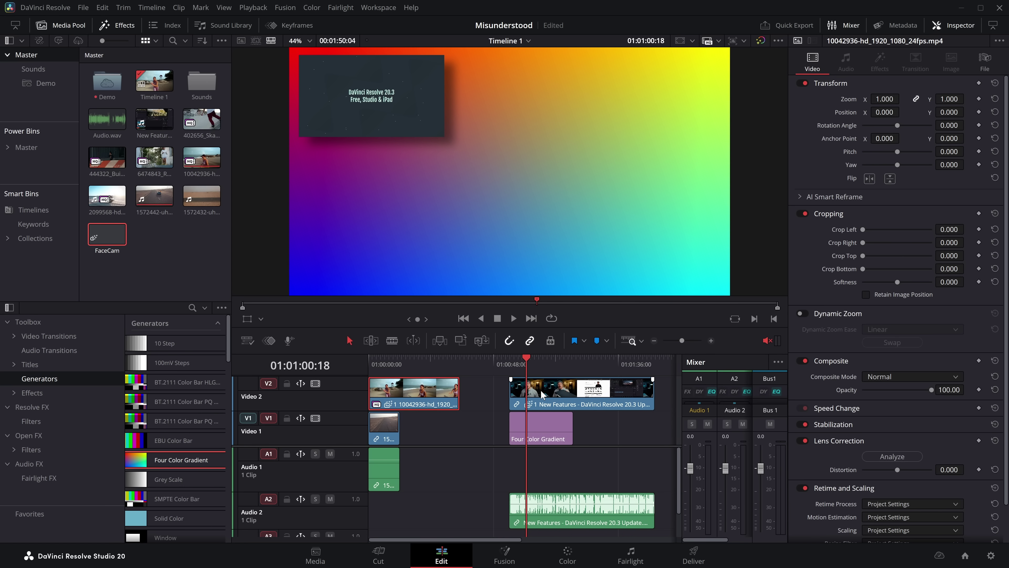
{"action": "left_click", "coordinate": [399, 362]}
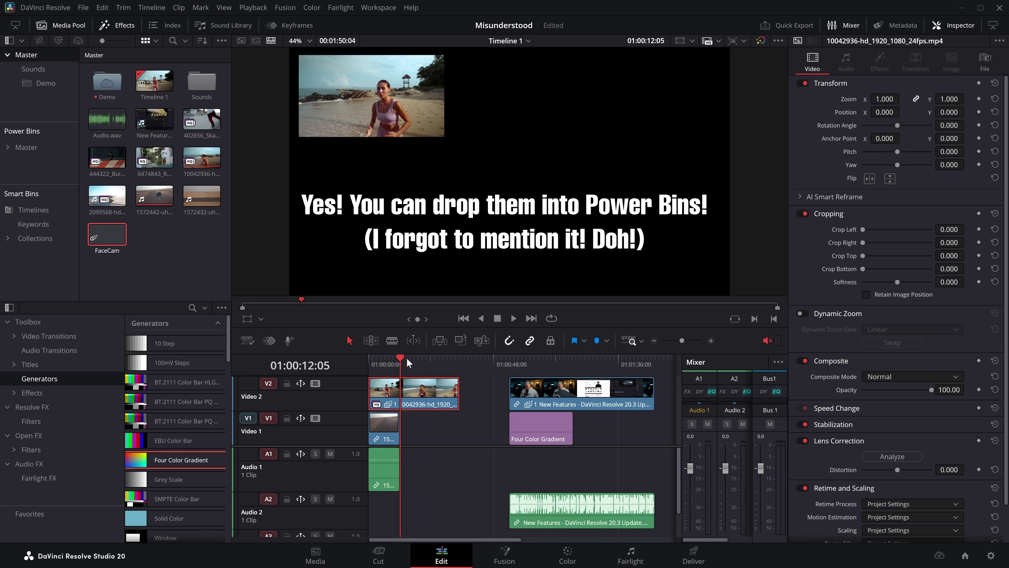
{"action": "left_click_drag", "start_coordinate": [408, 362], "coordinate": [388, 365]}
{"action": "left_click_drag", "start_coordinate": [514, 372], "coordinate": [537, 367]}
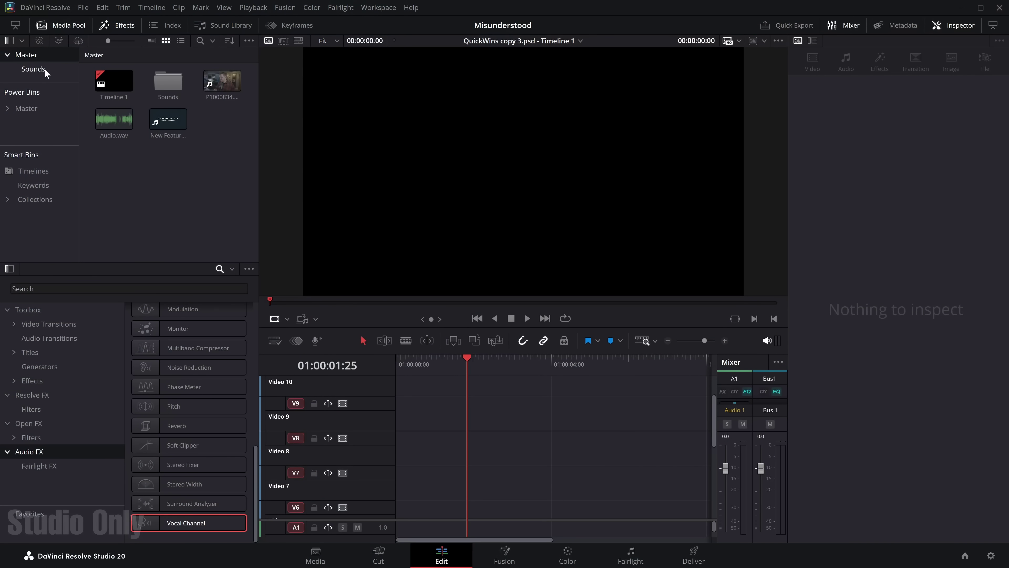
Step: In the Sounds bin, marquee-select all audio clips and bring up their context menu
{"action": "left_click", "coordinate": [37, 68]}
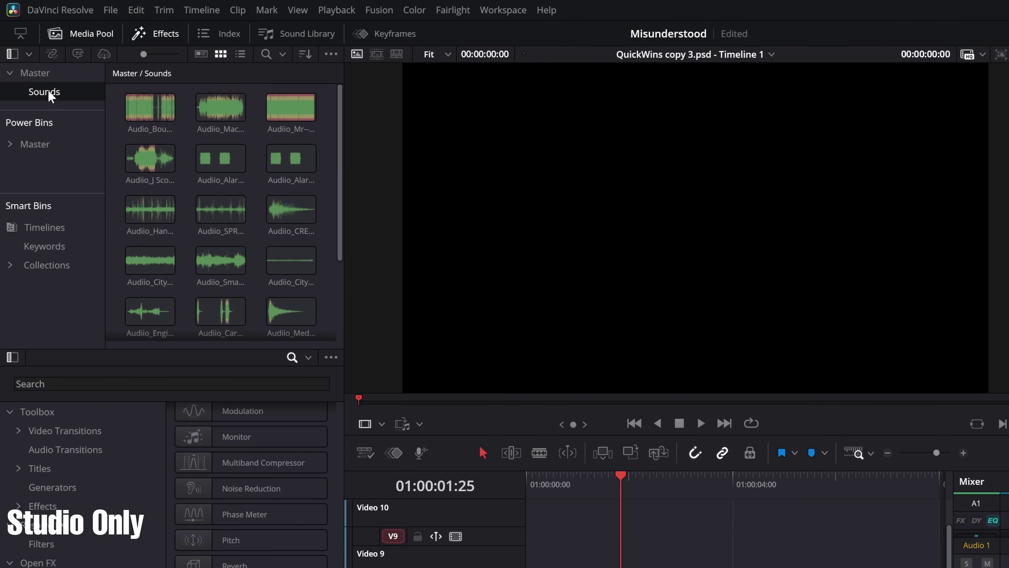
{"action": "left_click", "coordinate": [152, 203]}
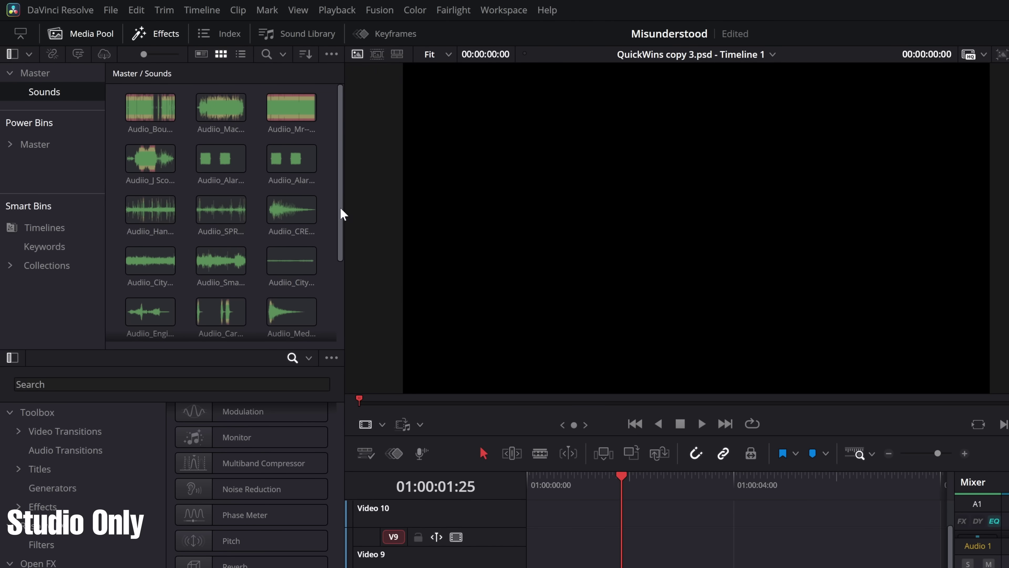
{"action": "left_click_drag", "start_coordinate": [340, 208], "coordinate": [349, 308]}
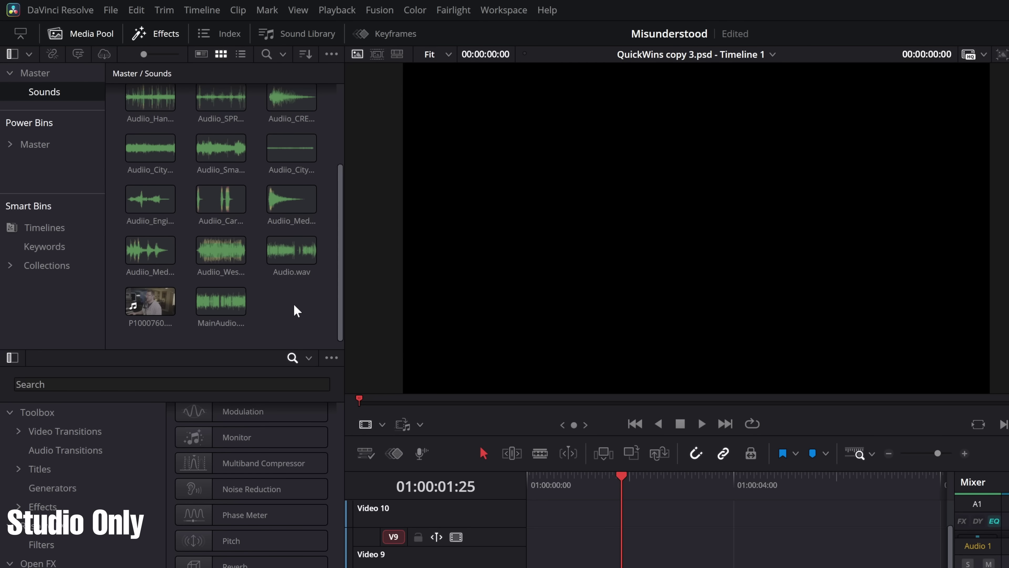
{"action": "left_click_drag", "start_coordinate": [332, 320], "coordinate": [134, 84]}
{"action": "right_click", "coordinate": [146, 109]}
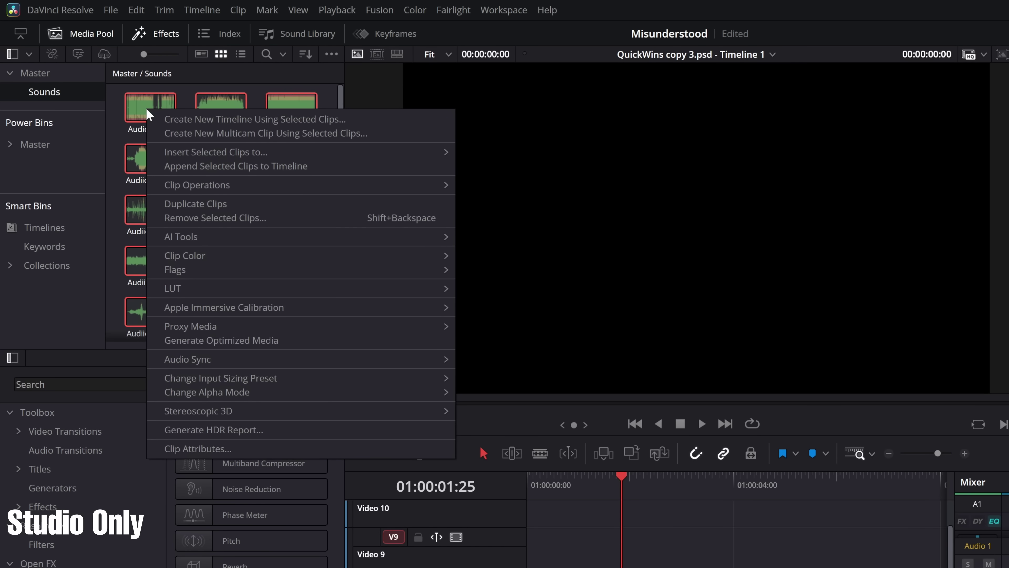
Step: Run AI Tools > Audio Classification > Analyze on the selected clips, then deselect them
{"action": "mouse_move", "coordinate": [230, 240]}
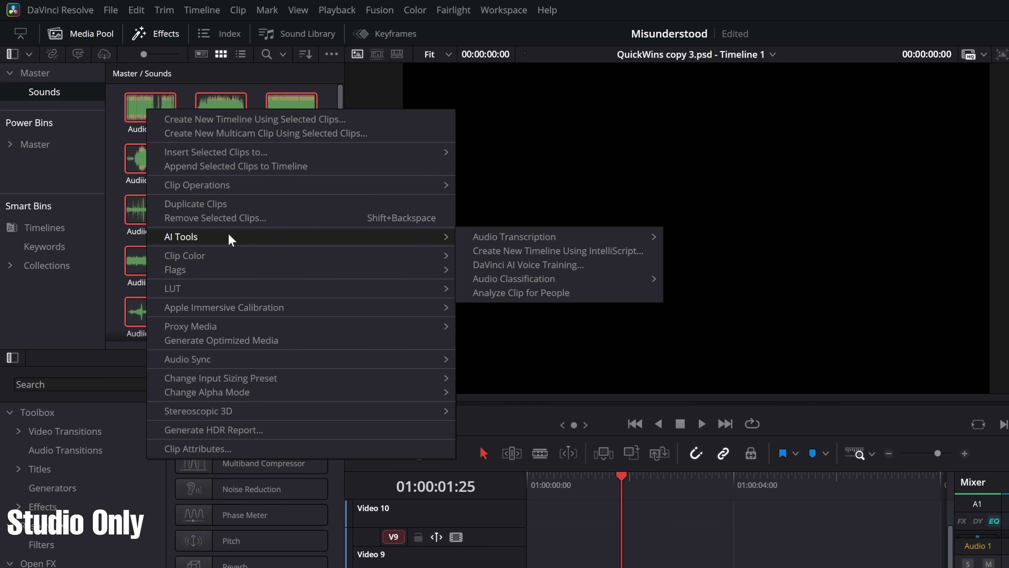
{"action": "mouse_move", "coordinate": [512, 275]}
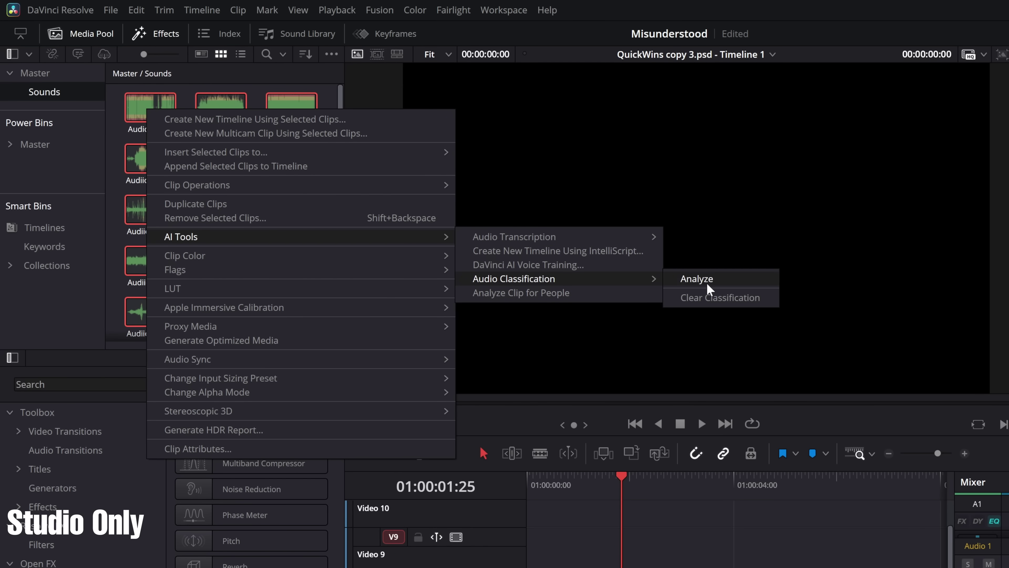
{"action": "left_click", "coordinate": [719, 282]}
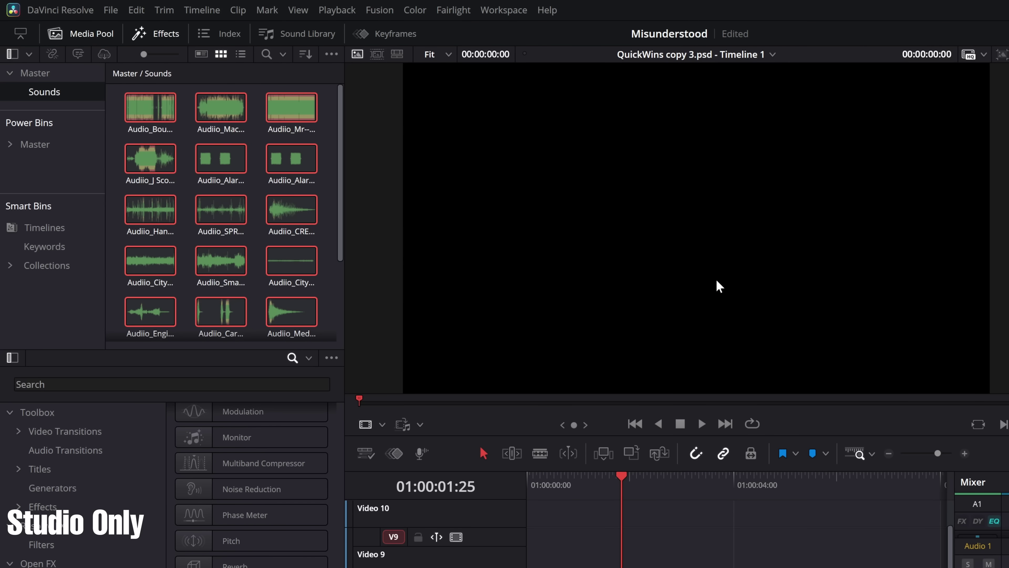
{"action": "left_click", "coordinate": [330, 118]}
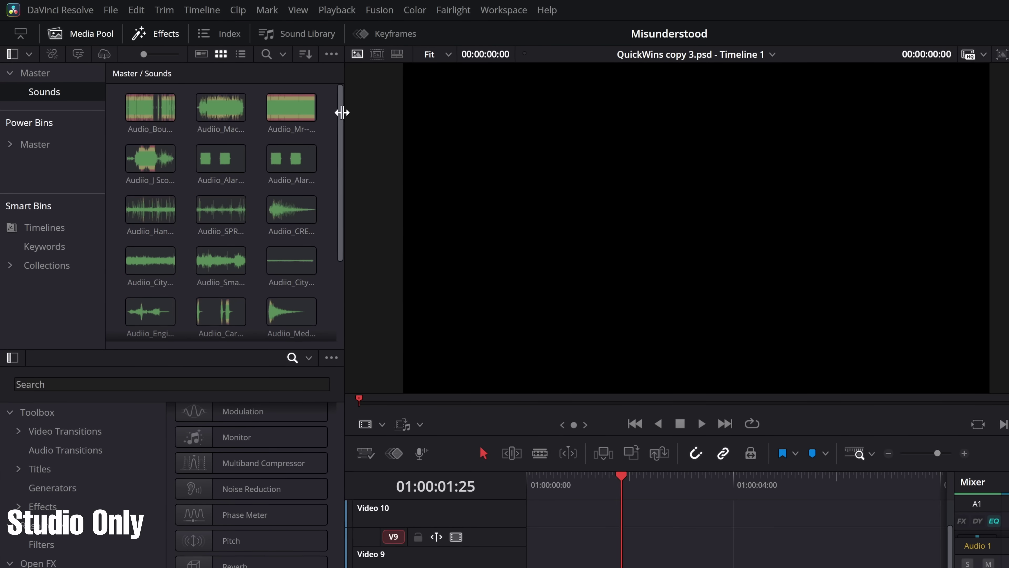
{"action": "scroll", "coordinate": [302, 179], "scroll_direction": "down", "scroll_amount": 3}
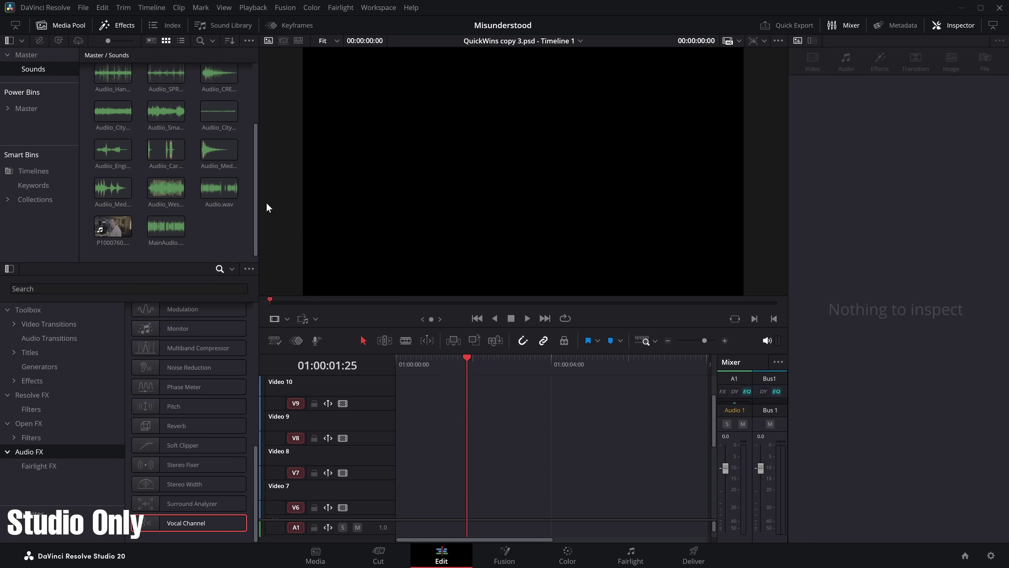
{"action": "scroll", "coordinate": [259, 104], "scroll_direction": "up", "scroll_amount": 3}
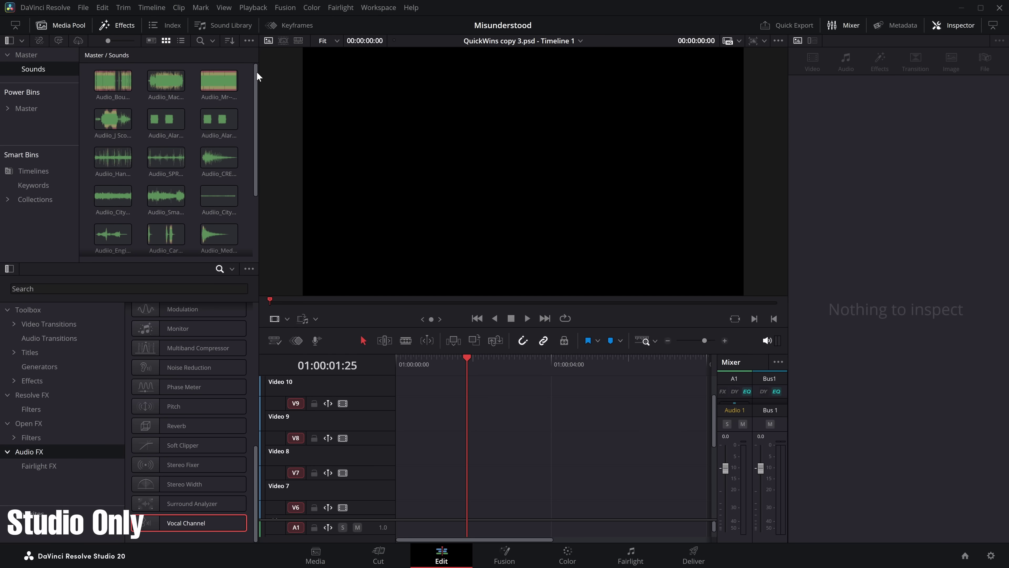
Step: Check Audiio_MediumDogBarkAlley3.wav's Audio metadata: category Effect, subcategories Dog and Animals
{"action": "scroll", "coordinate": [250, 89], "scroll_direction": "down", "scroll_amount": 2}
{"action": "left_click", "coordinate": [113, 187]}
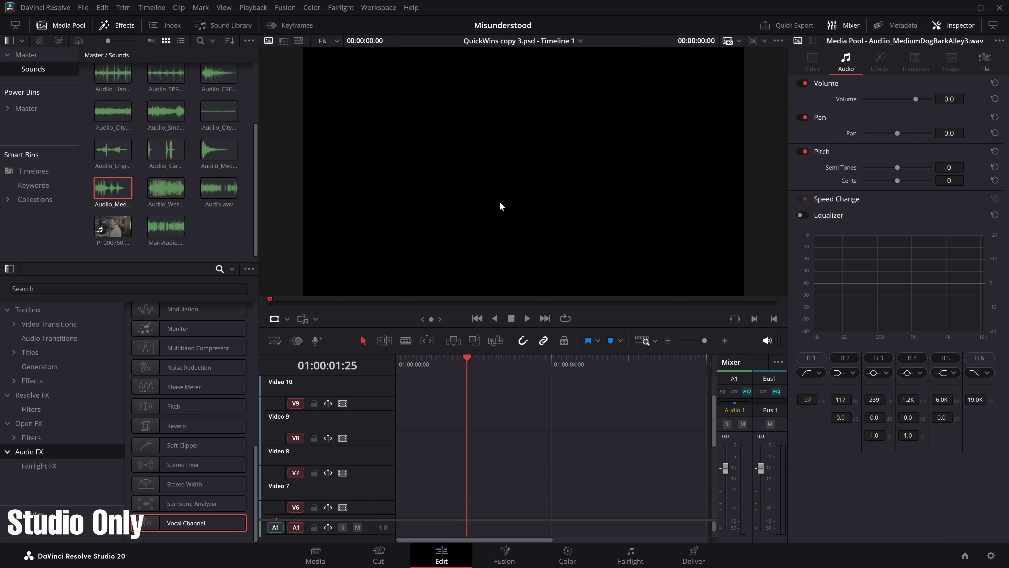
{"action": "left_click", "coordinate": [247, 239]}
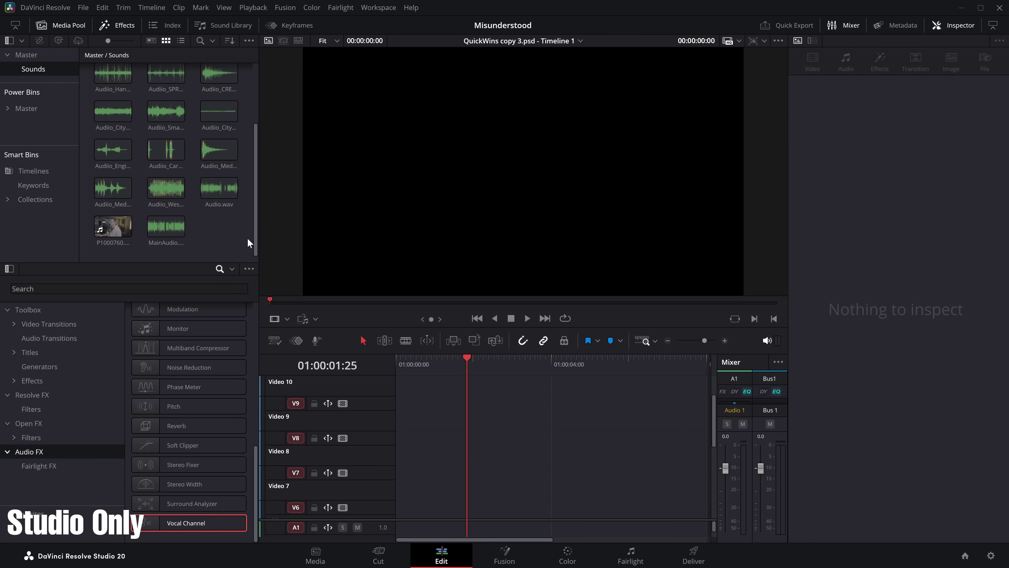
{"action": "left_click", "coordinate": [100, 195]}
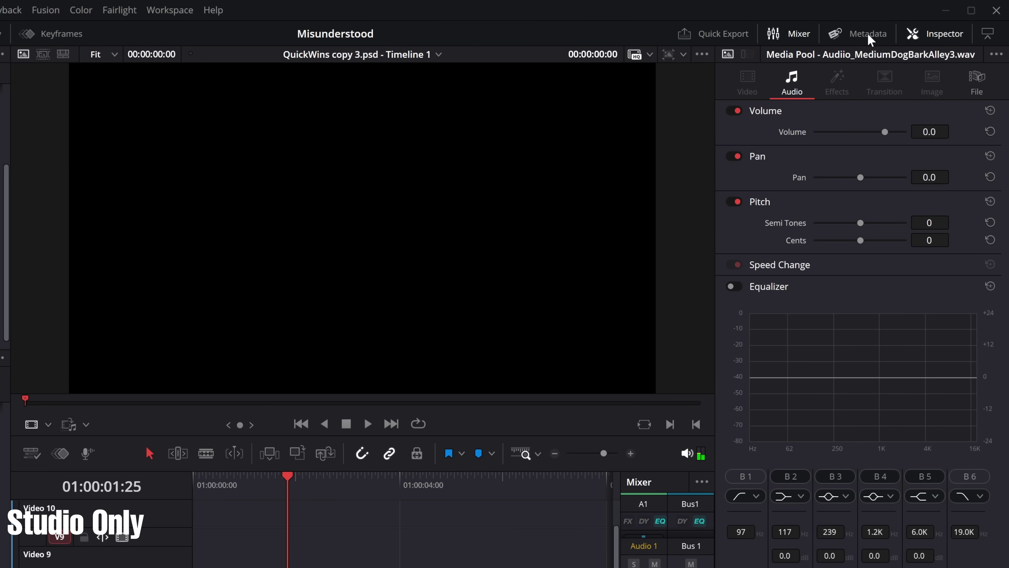
{"action": "left_click", "coordinate": [869, 35]}
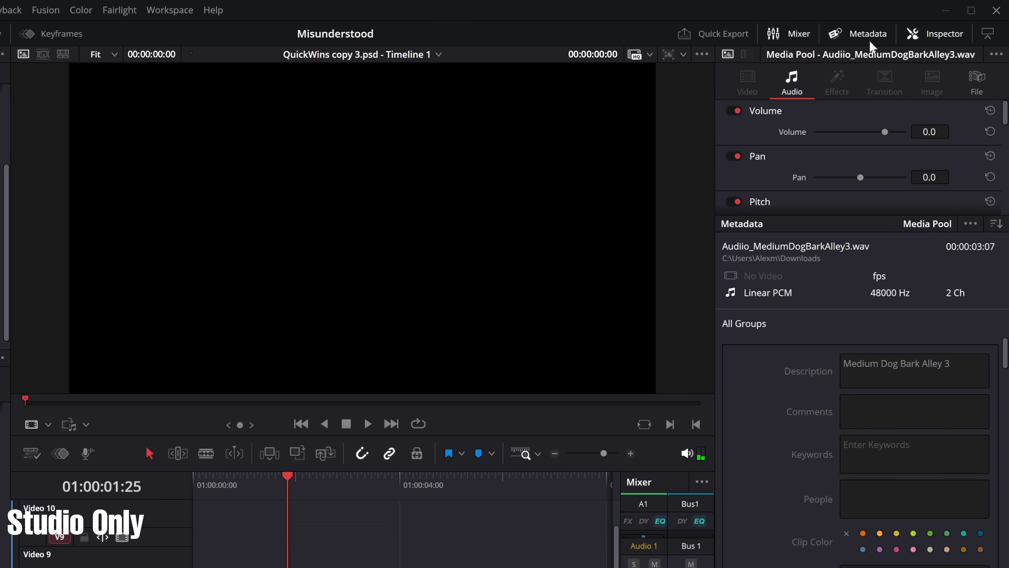
{"action": "left_click", "coordinate": [997, 227]}
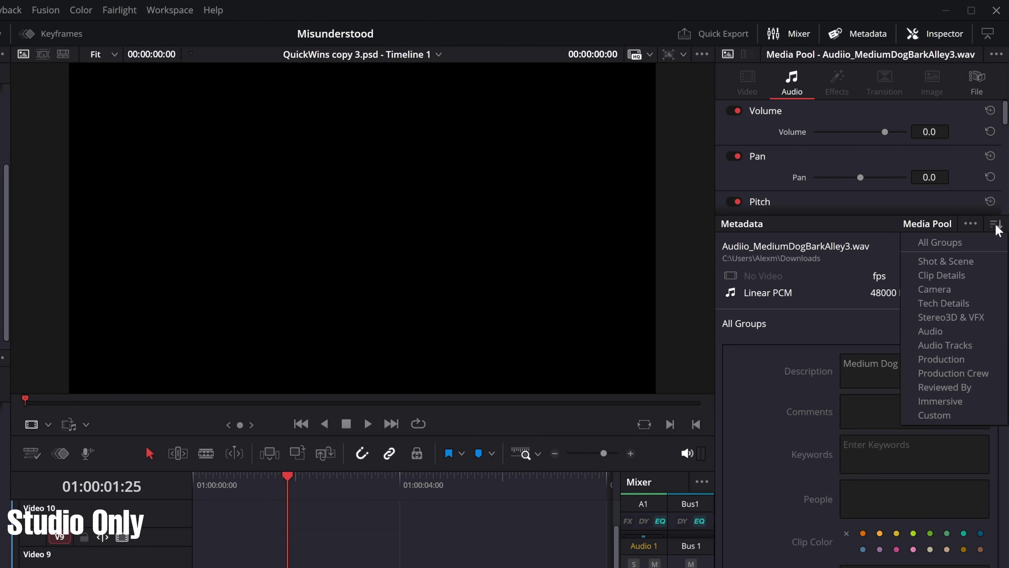
{"action": "left_click", "coordinate": [959, 335]}
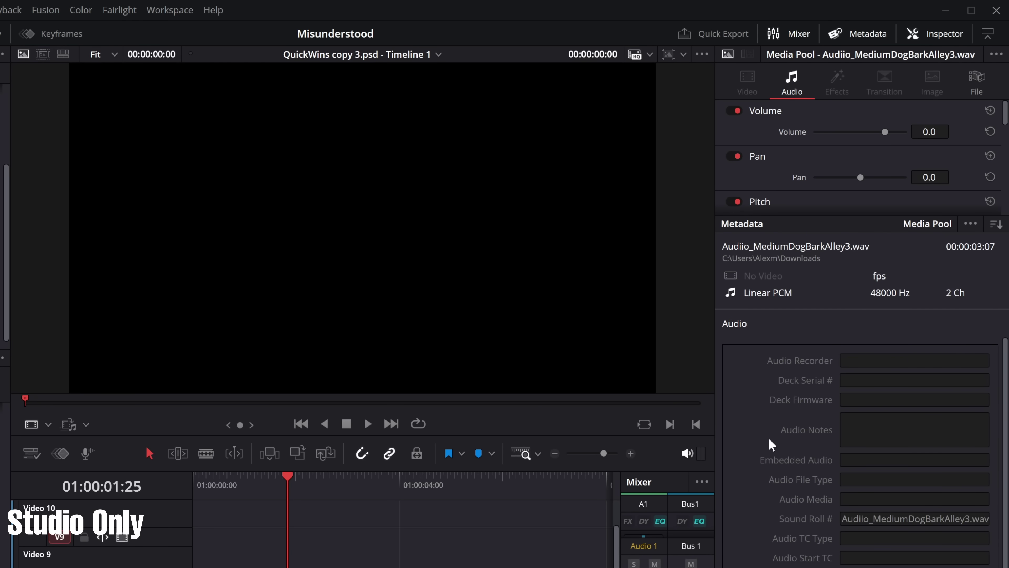
{"action": "scroll", "coordinate": [770, 444], "scroll_direction": "down", "scroll_amount": 3}
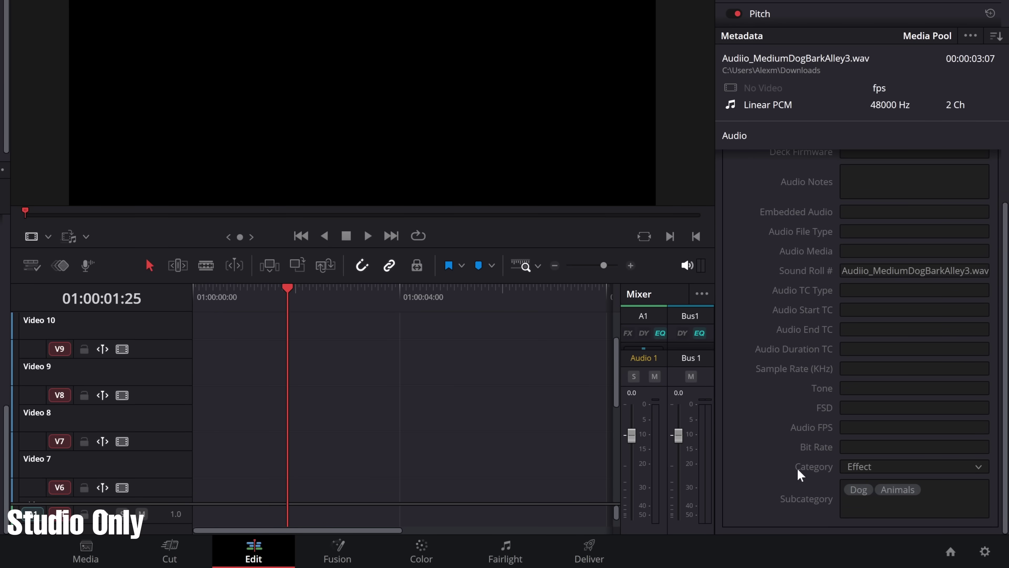
{"action": "left_click", "coordinate": [862, 467]}
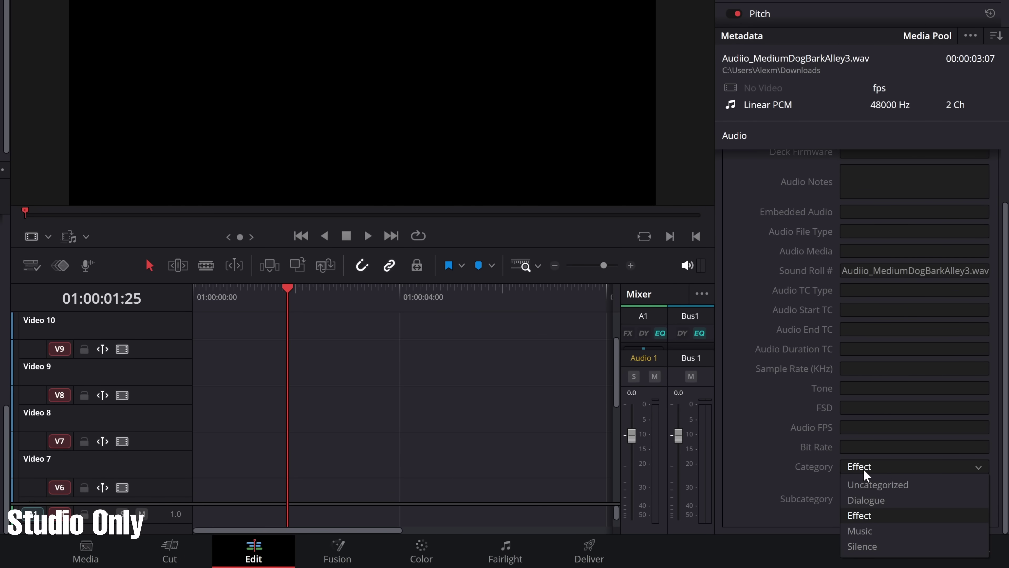
{"action": "left_click", "coordinate": [864, 470]}
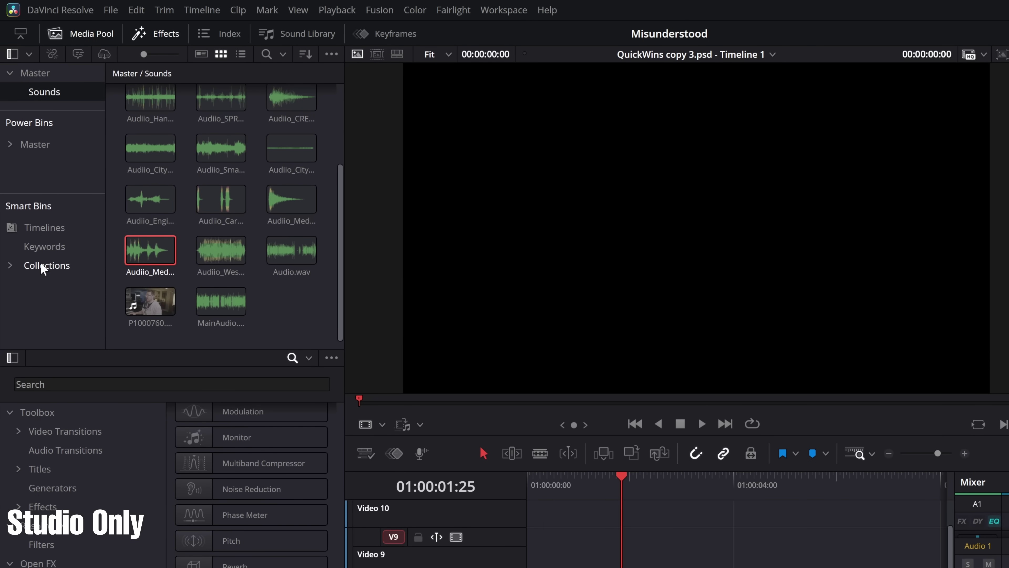
Step: Browse the Collections smart bins: Video Clips, Audio Only, Dialogue, Music, Effect, Silence, Uncategorized
{"action": "left_click", "coordinate": [331, 55]}
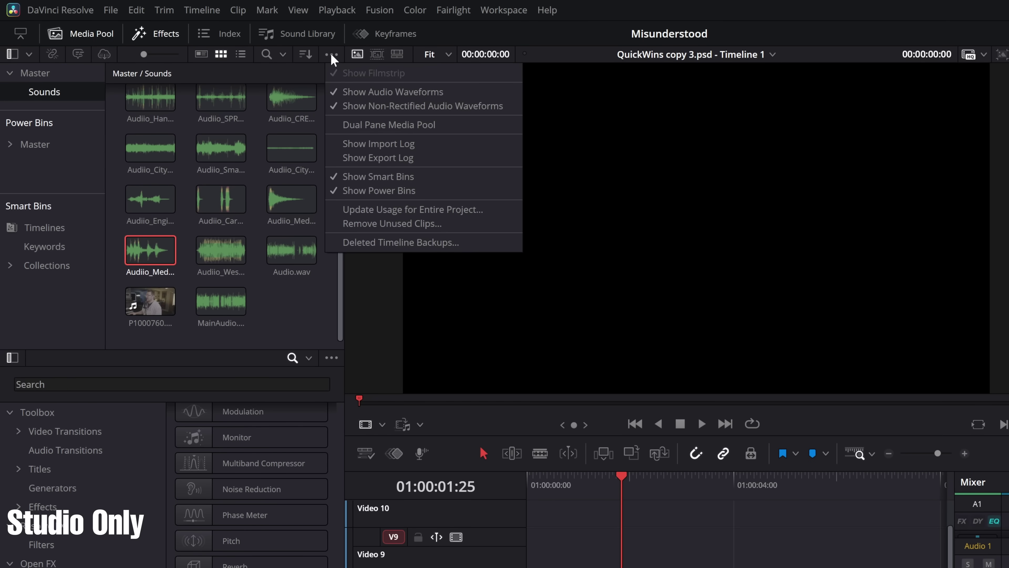
{"action": "left_click", "coordinate": [381, 293]}
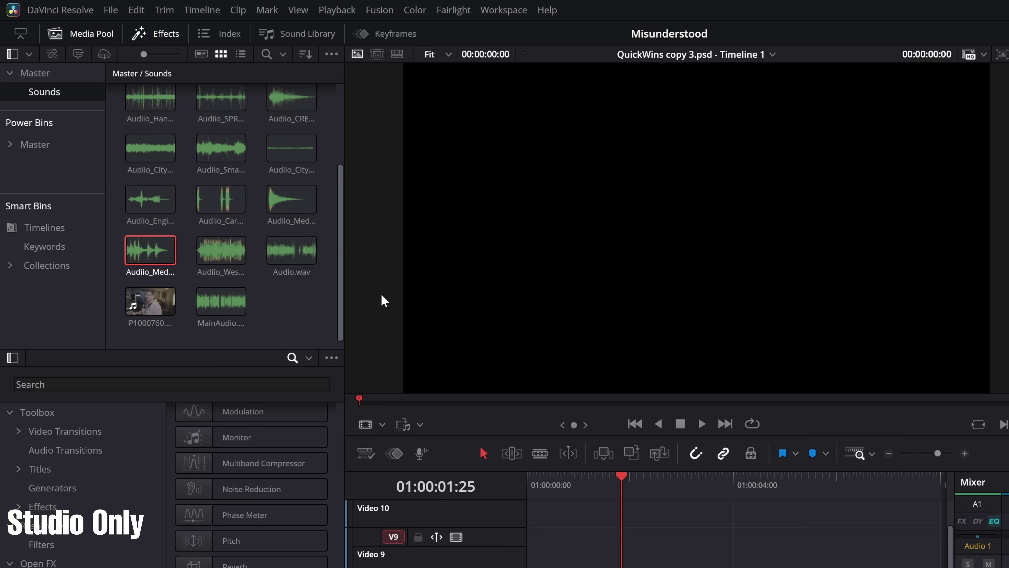
{"action": "left_click", "coordinate": [11, 267]}
{"action": "scroll", "coordinate": [38, 254], "scroll_direction": "down", "scroll_amount": 1}
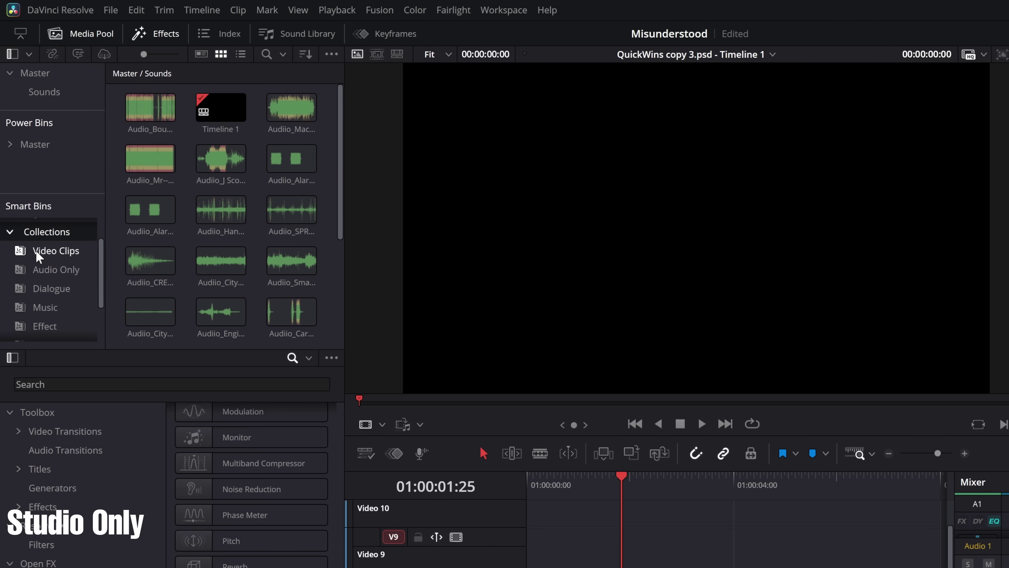
{"action": "left_click", "coordinate": [57, 251]}
{"action": "left_click", "coordinate": [67, 272]}
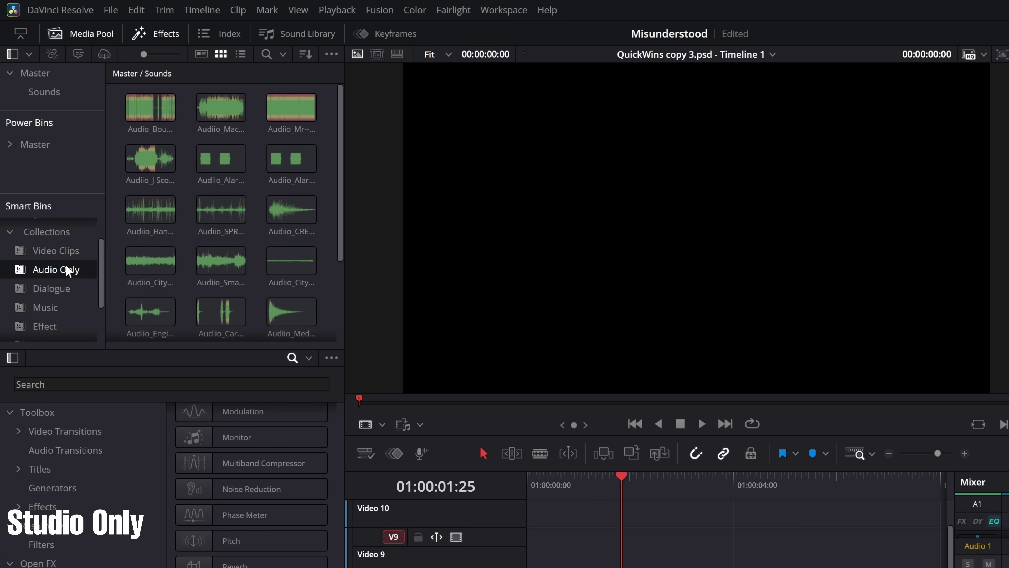
{"action": "scroll", "coordinate": [67, 267], "scroll_direction": "down", "scroll_amount": 2}
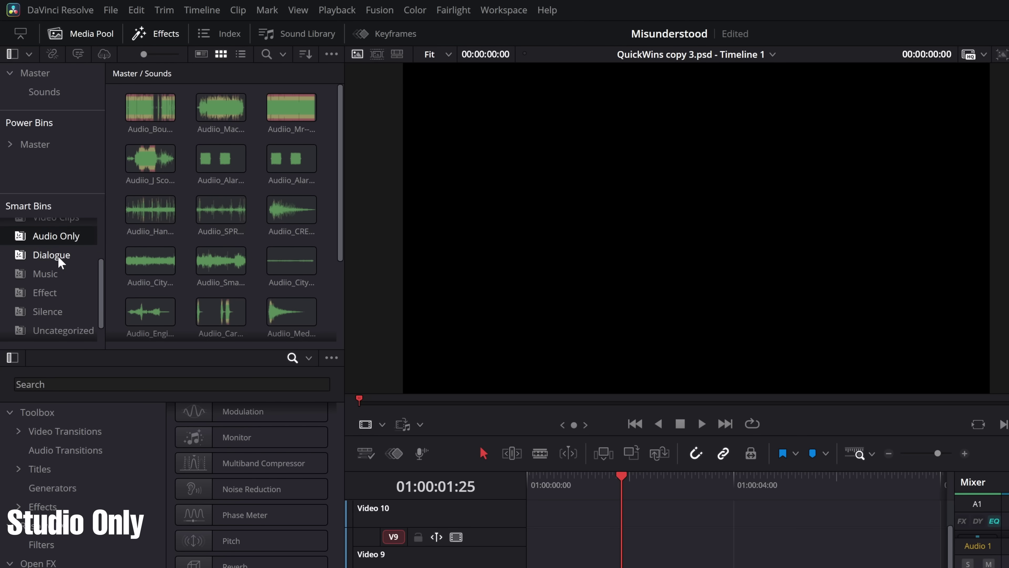
{"action": "left_click", "coordinate": [59, 256]}
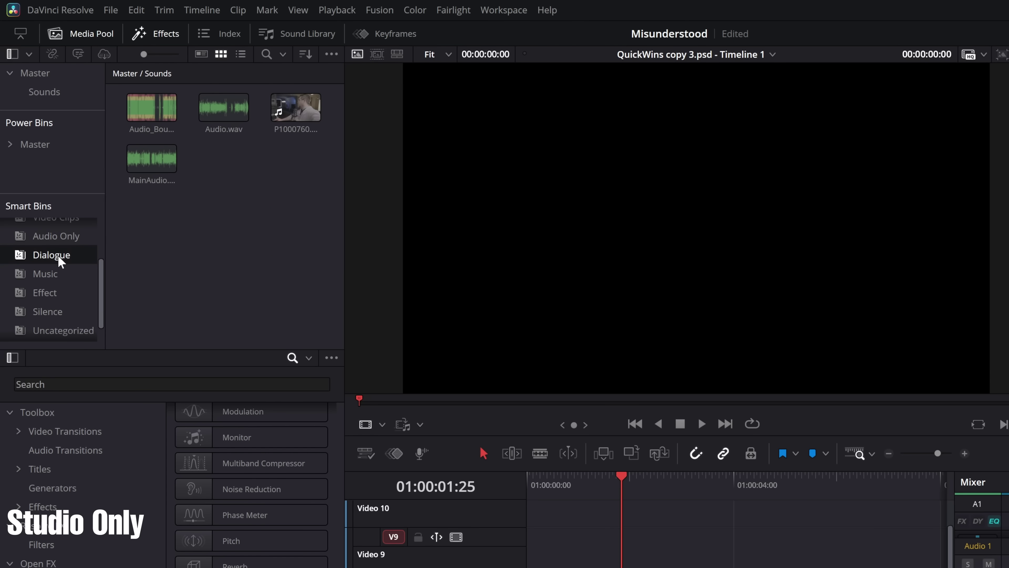
{"action": "left_click", "coordinate": [58, 274]}
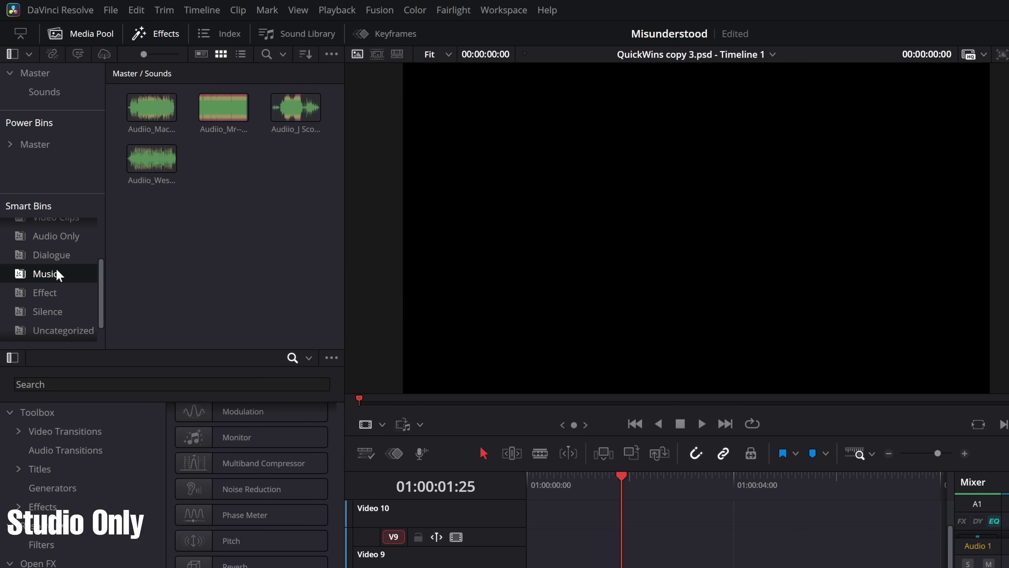
{"action": "left_click", "coordinate": [52, 289]}
{"action": "left_click", "coordinate": [52, 312]}
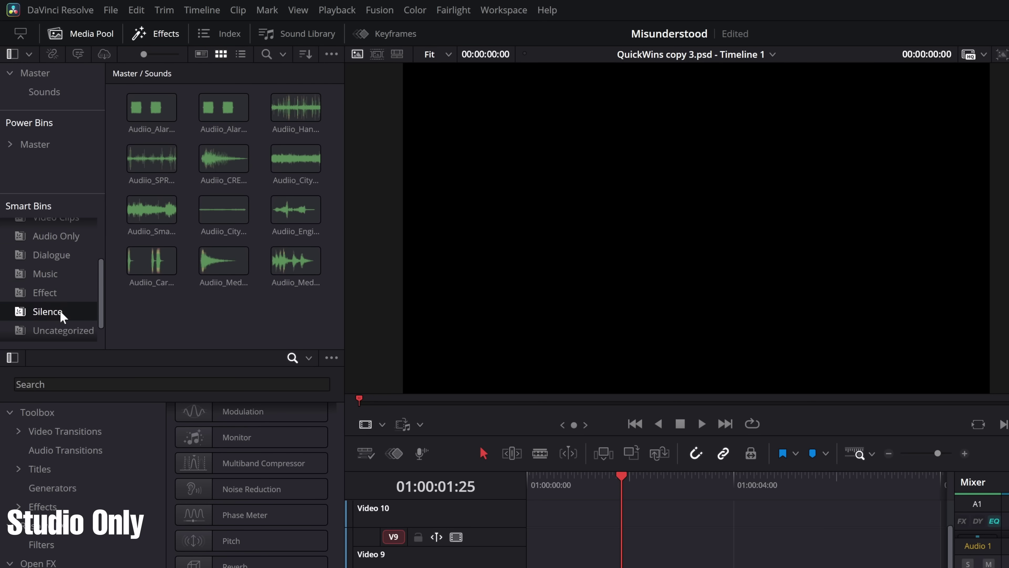
{"action": "scroll", "coordinate": [73, 281], "scroll_direction": "down", "scroll_amount": 1}
{"action": "left_click", "coordinate": [64, 301]}
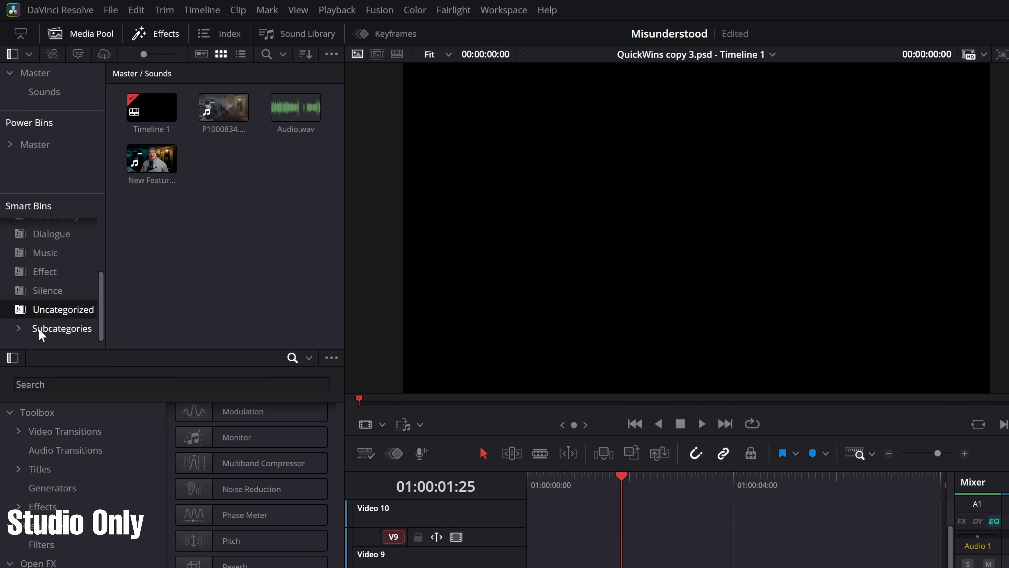
Step: Browse the Subcategories bins Car, Animals, Effect, Helicopter, Horn, Impacts, Knock or Tap and Train
{"action": "left_click", "coordinate": [19, 326]}
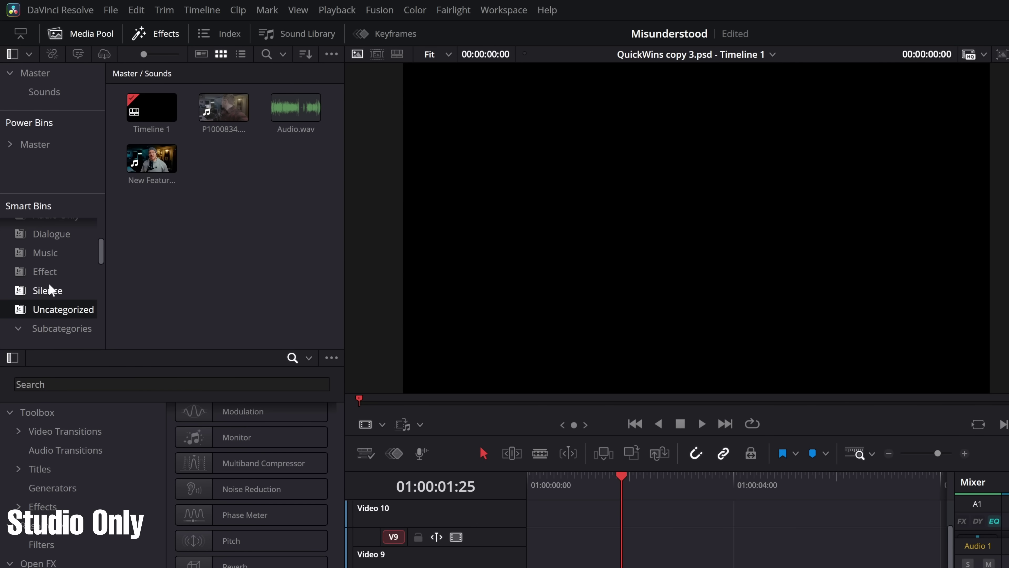
{"action": "scroll", "coordinate": [52, 299], "scroll_direction": "down", "scroll_amount": 3}
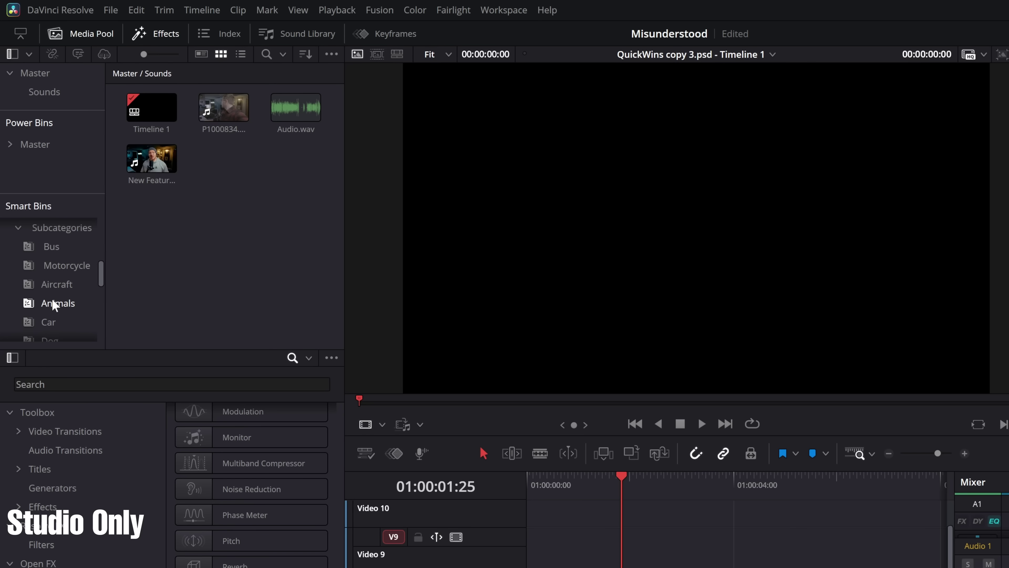
{"action": "scroll", "coordinate": [62, 289], "scroll_direction": "down", "scroll_amount": 2}
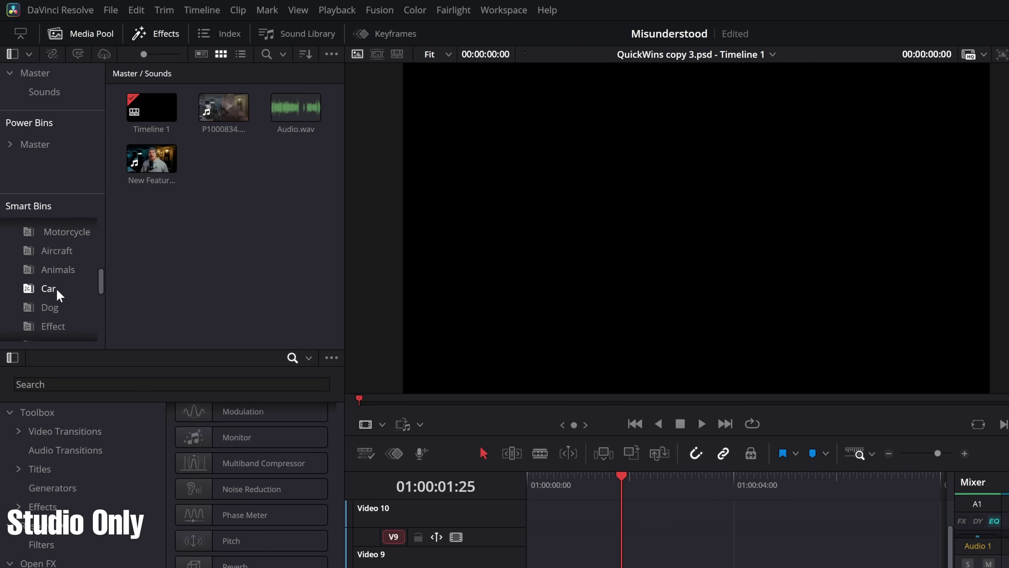
{"action": "left_click", "coordinate": [49, 289]}
{"action": "left_click", "coordinate": [52, 272]}
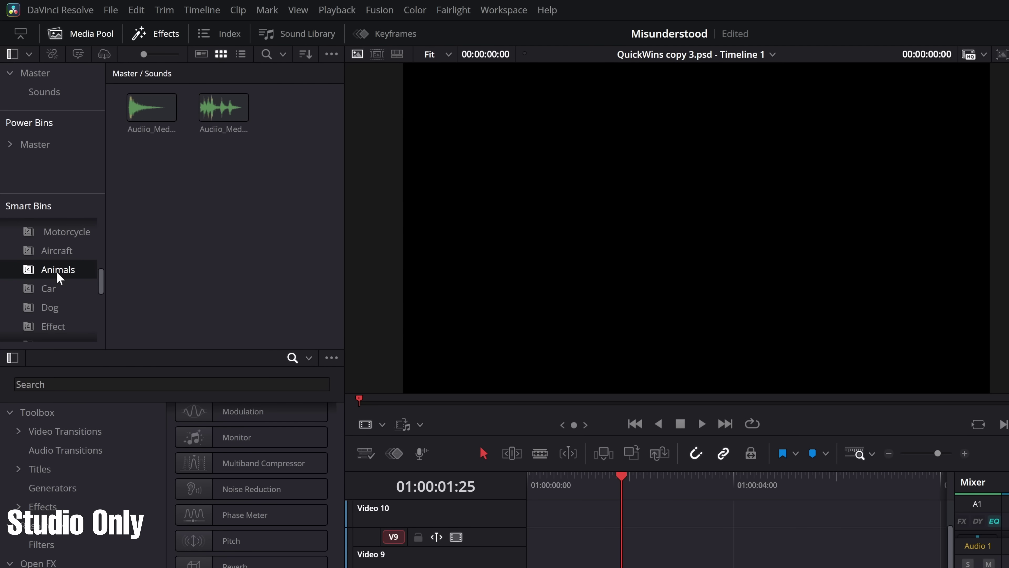
{"action": "left_click", "coordinate": [61, 307]}
{"action": "scroll", "coordinate": [65, 316], "scroll_direction": "down", "scroll_amount": 2}
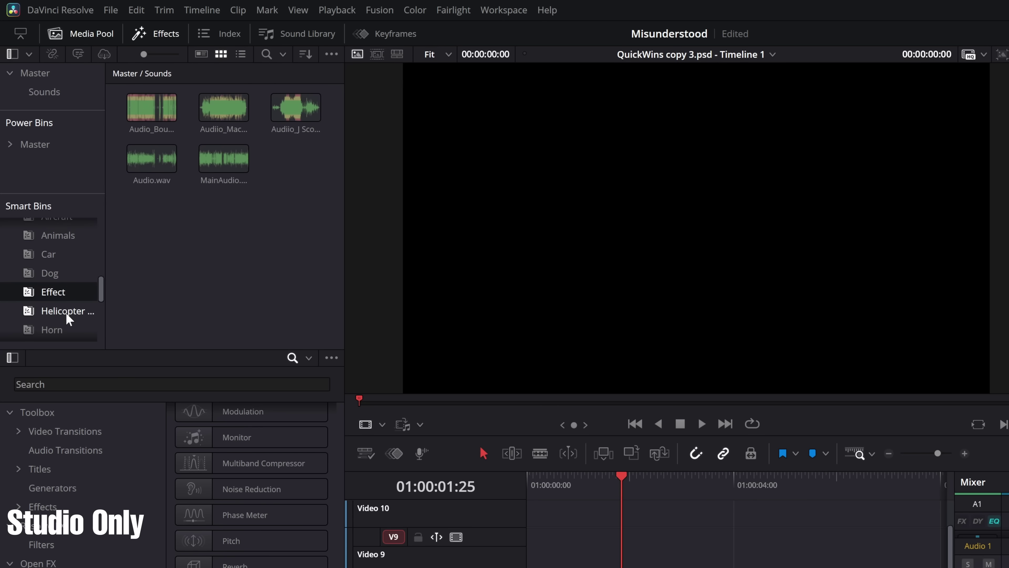
{"action": "left_click", "coordinate": [67, 312]}
{"action": "scroll", "coordinate": [68, 312], "scroll_direction": "down", "scroll_amount": 2}
{"action": "left_click", "coordinate": [59, 296]}
{"action": "left_click", "coordinate": [61, 315]}
{"action": "scroll", "coordinate": [61, 318], "scroll_direction": "down", "scroll_amount": 2}
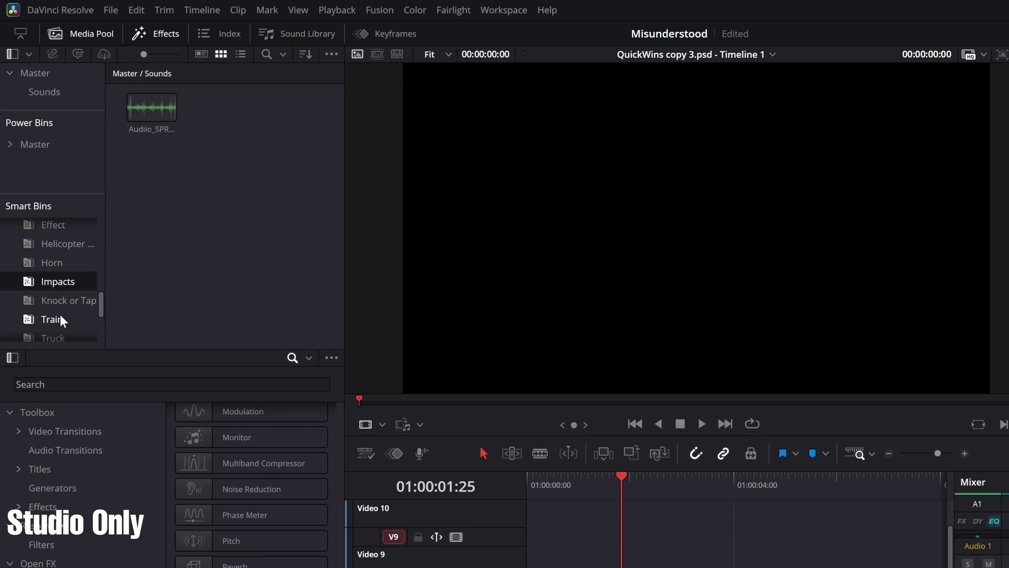
{"action": "left_click", "coordinate": [66, 298]}
{"action": "left_click", "coordinate": [59, 320]}
Step: Browse the Truck, Respiratory, Human, Clicking, Breathing and Vehicle subcategory bins
{"action": "scroll", "coordinate": [60, 326], "scroll_direction": "down", "scroll_amount": 1}
{"action": "left_click", "coordinate": [60, 332]}
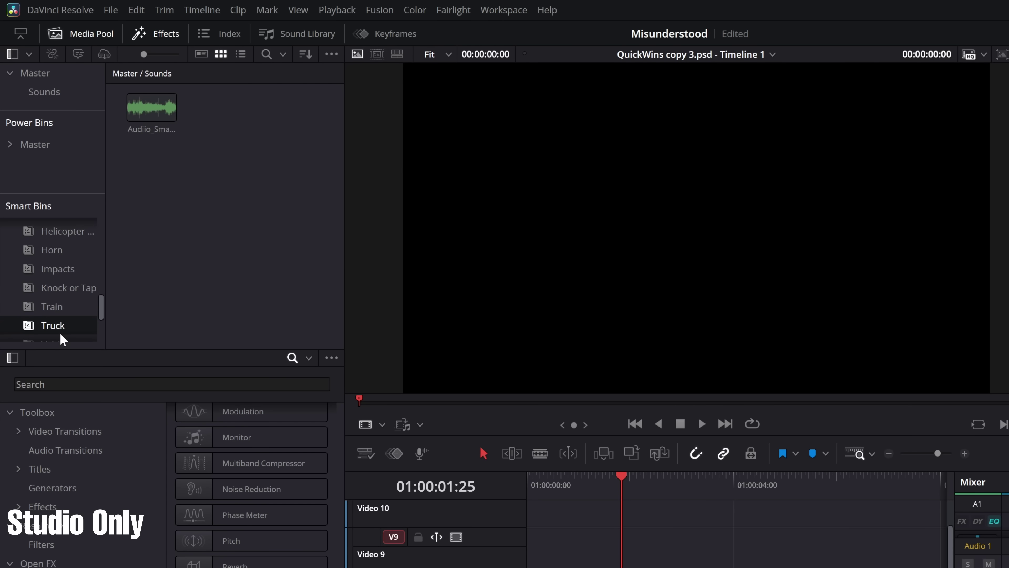
{"action": "scroll", "coordinate": [59, 300], "scroll_direction": "down", "scroll_amount": 3}
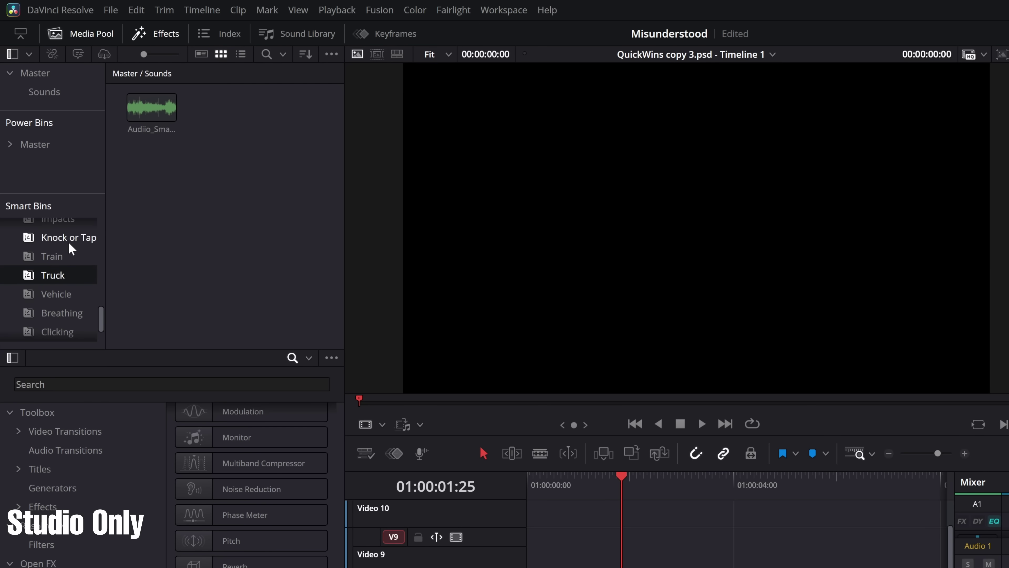
{"action": "scroll", "coordinate": [69, 248], "scroll_direction": "down", "scroll_amount": 1}
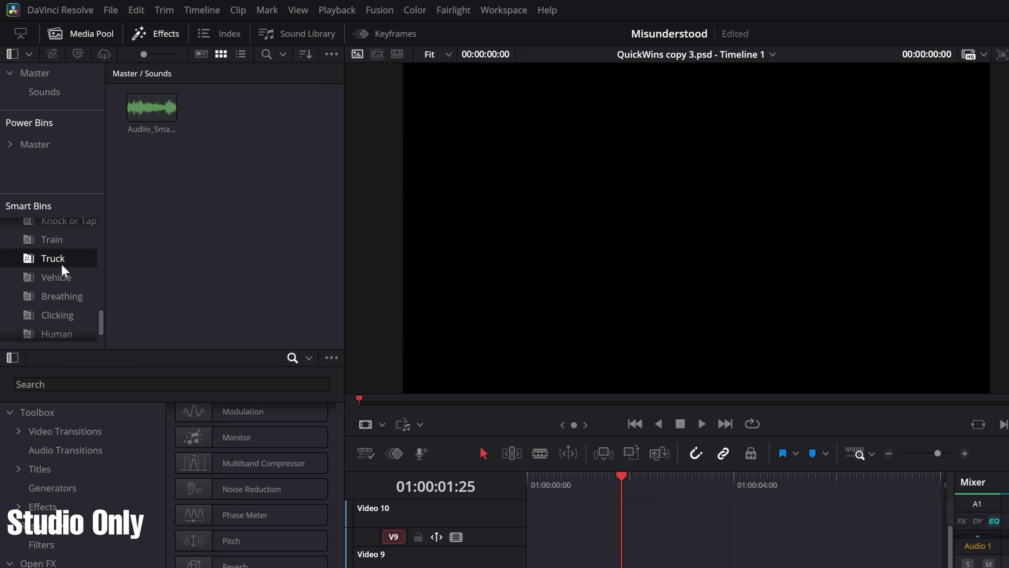
{"action": "scroll", "coordinate": [63, 273], "scroll_direction": "down", "scroll_amount": 1}
{"action": "left_click", "coordinate": [59, 328]}
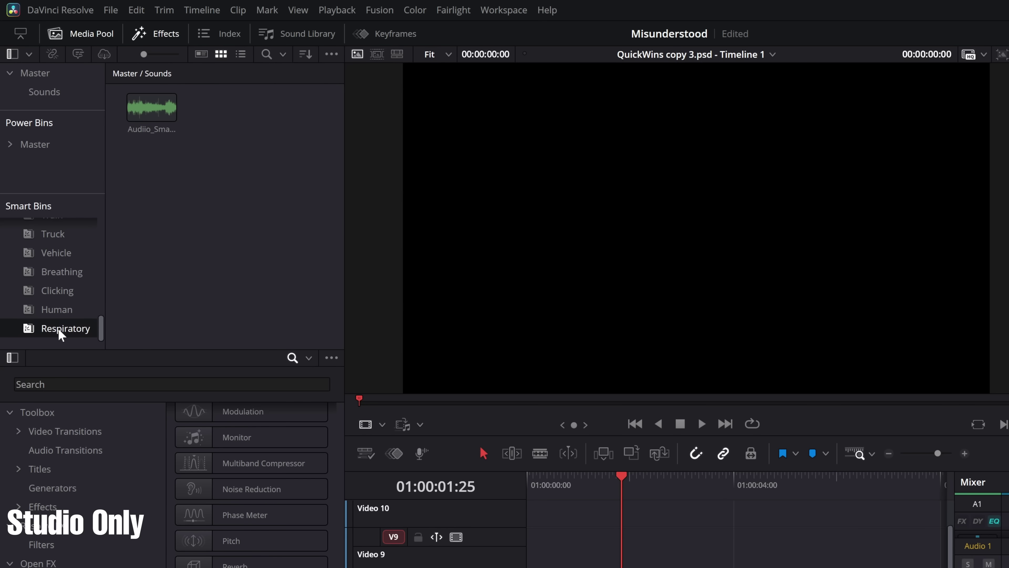
{"action": "left_click", "coordinate": [61, 312]}
{"action": "left_click", "coordinate": [60, 290]}
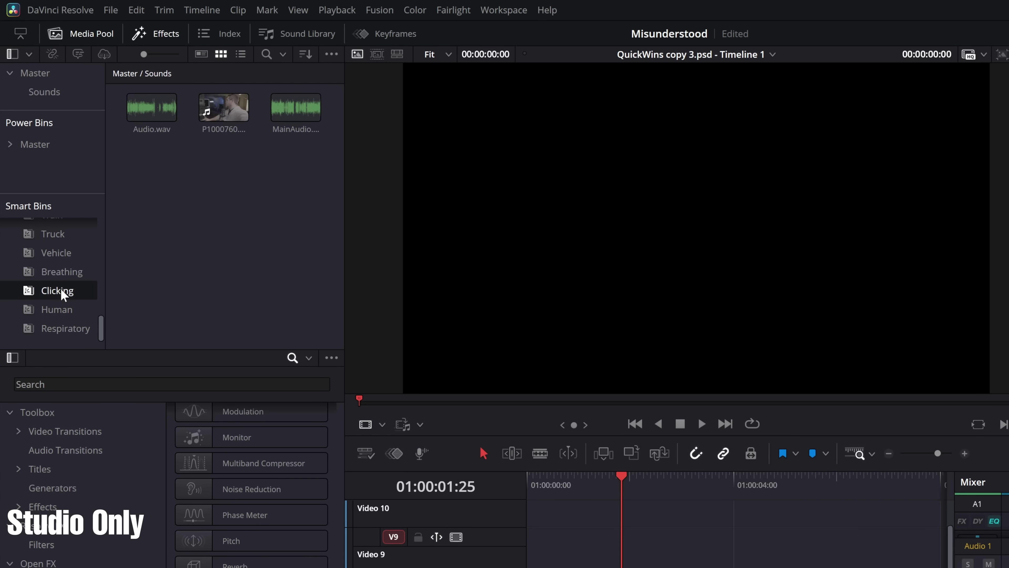
{"action": "left_click", "coordinate": [63, 273]}
{"action": "left_click", "coordinate": [59, 254]}
{"action": "left_click", "coordinate": [58, 236]}
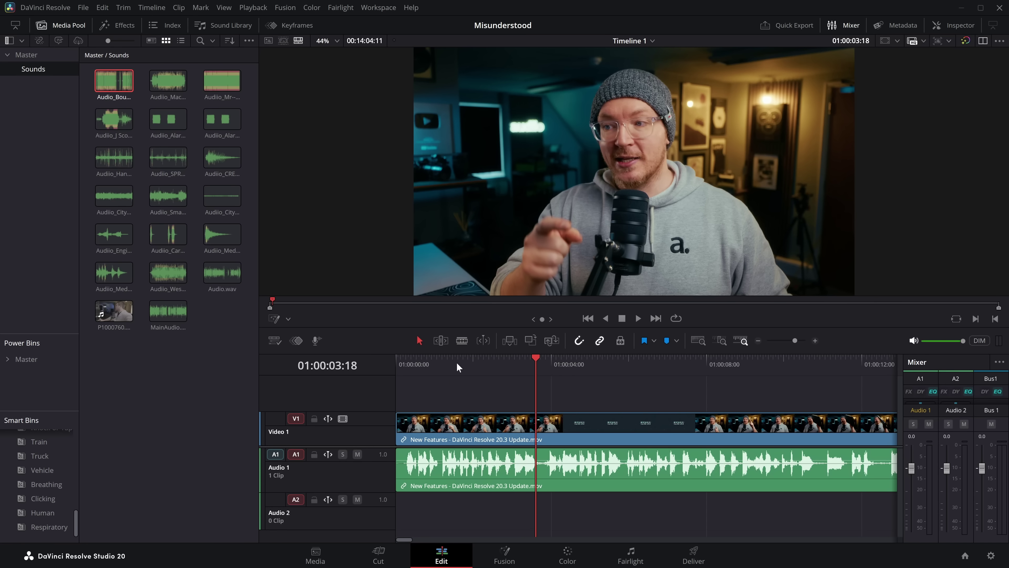
{"action": "left_click", "coordinate": [528, 396]}
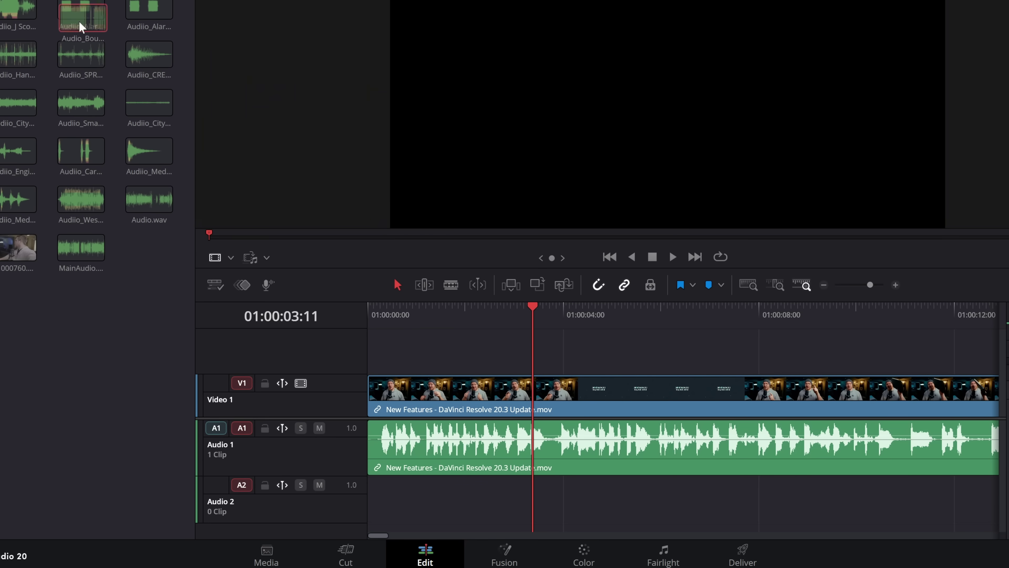
{"action": "left_click_drag", "start_coordinate": [81, 22], "coordinate": [431, 517]}
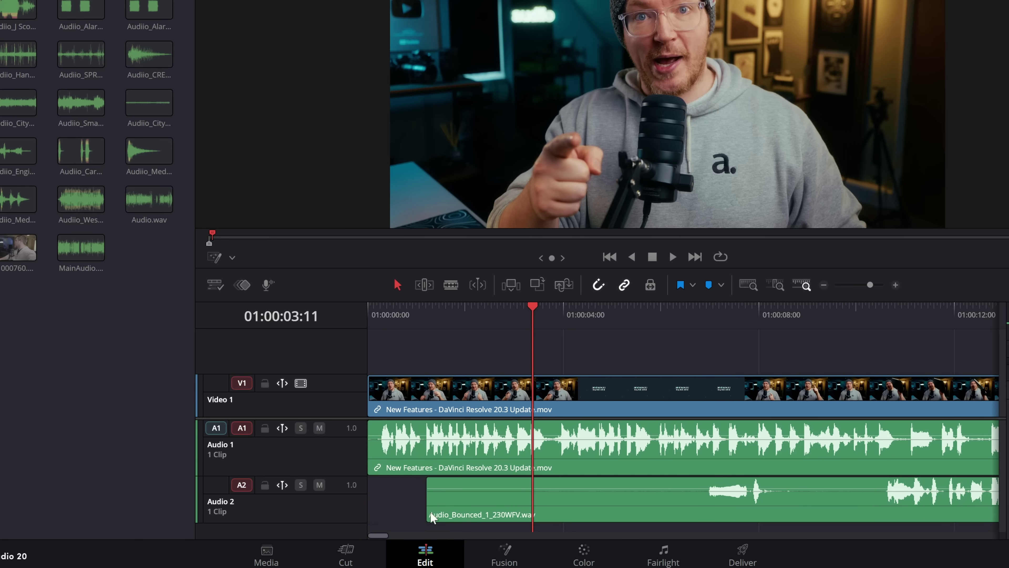
{"action": "left_click", "coordinate": [594, 516]}
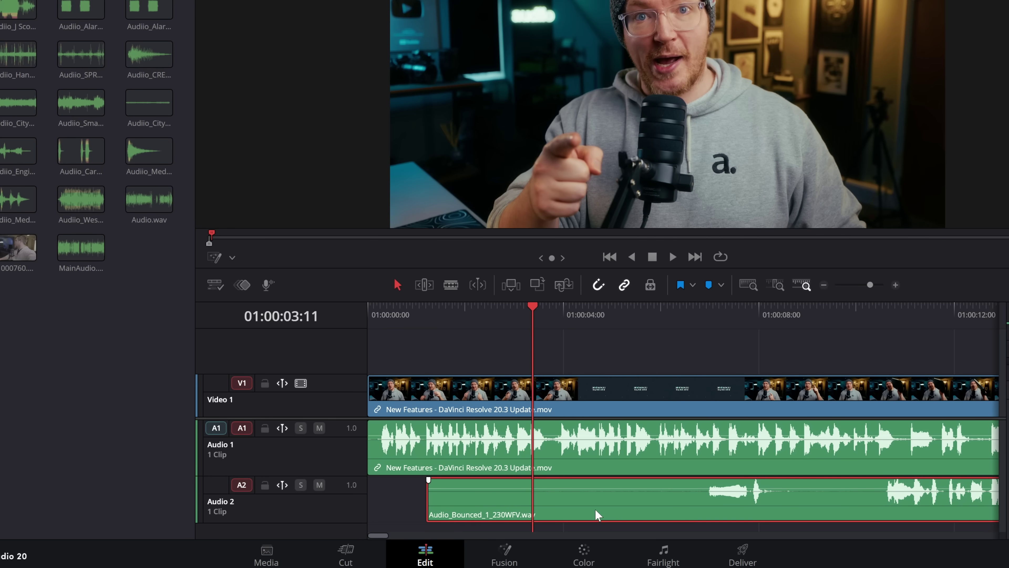
{"action": "left_click_drag", "start_coordinate": [598, 515], "coordinate": [605, 475]}
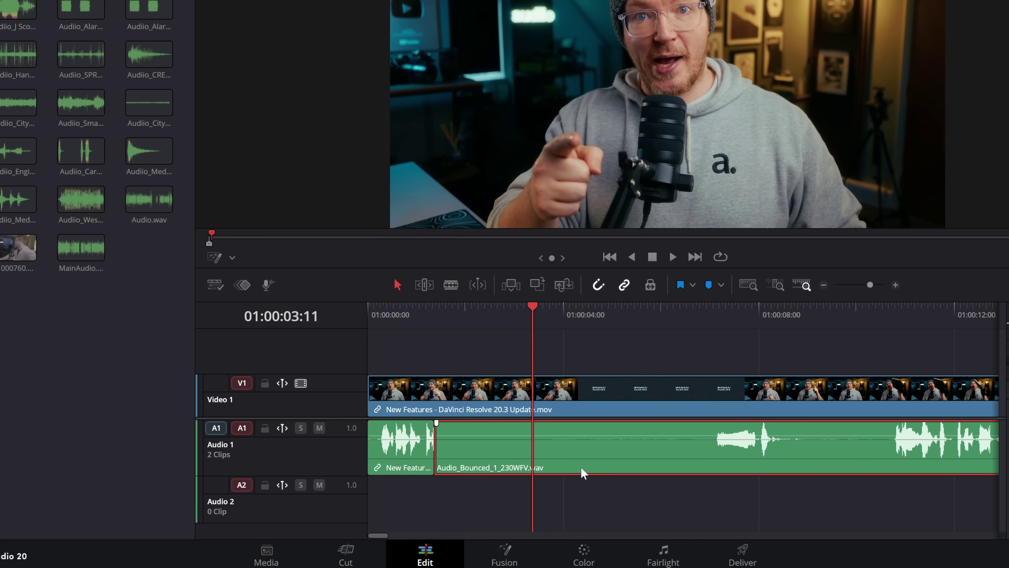
{"action": "key", "text": "ctrl+z"}
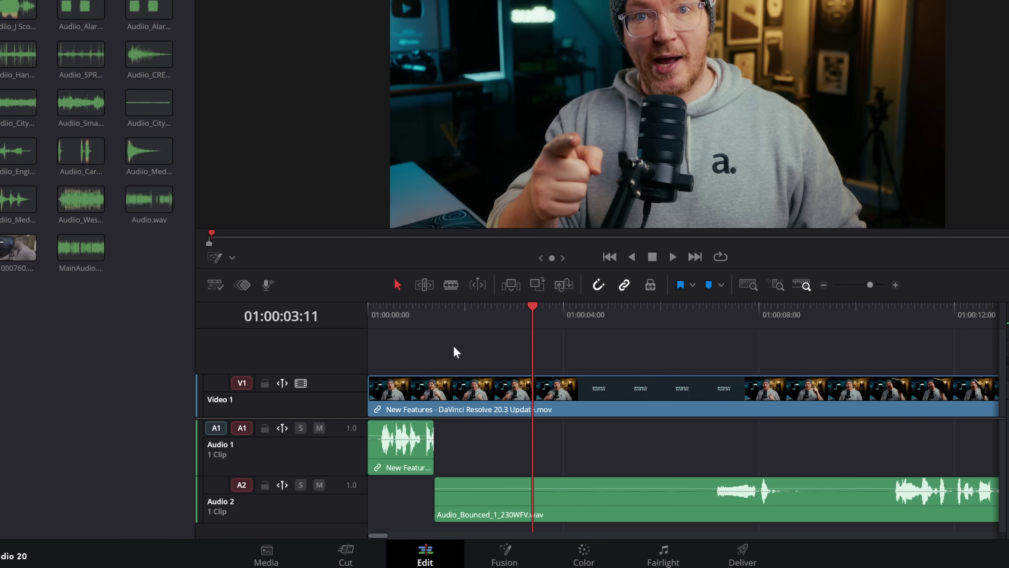
{"action": "left_click_drag", "start_coordinate": [453, 345], "coordinate": [747, 463]}
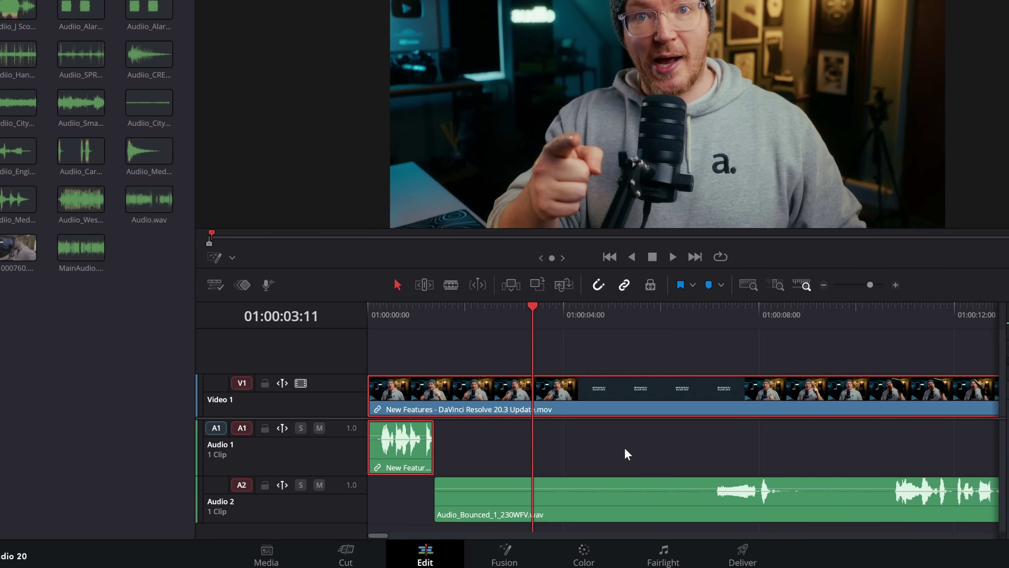
{"action": "left_click", "coordinate": [627, 454]}
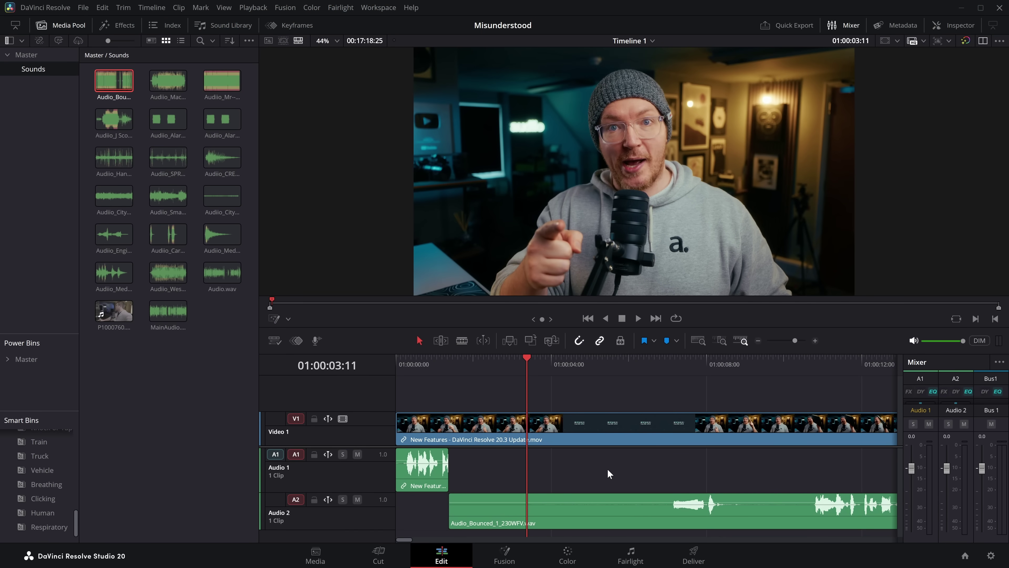
{"action": "key", "text": "ctrl+z"}
{"action": "key", "text": "ctrl+z"}
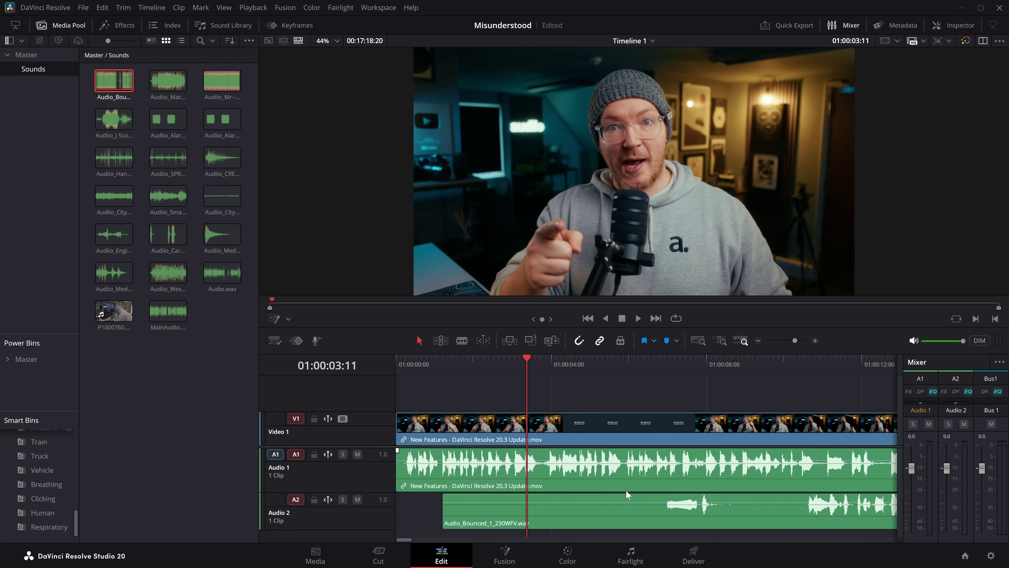
{"action": "key", "text": "ctrl+z"}
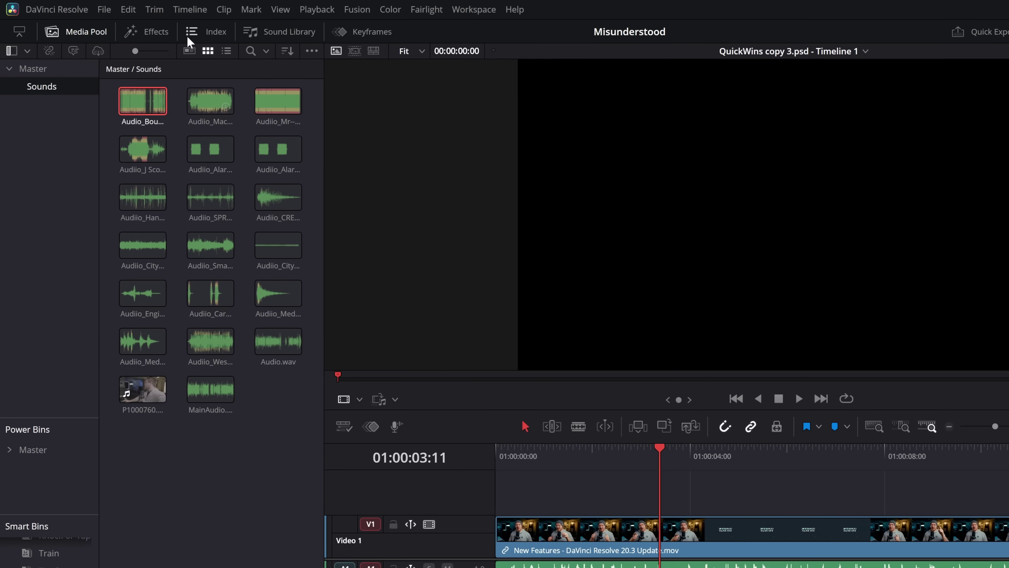
Step: Enable Layered Audio Editing from the Timeline > Audio menu
{"action": "left_click", "coordinate": [151, 9]}
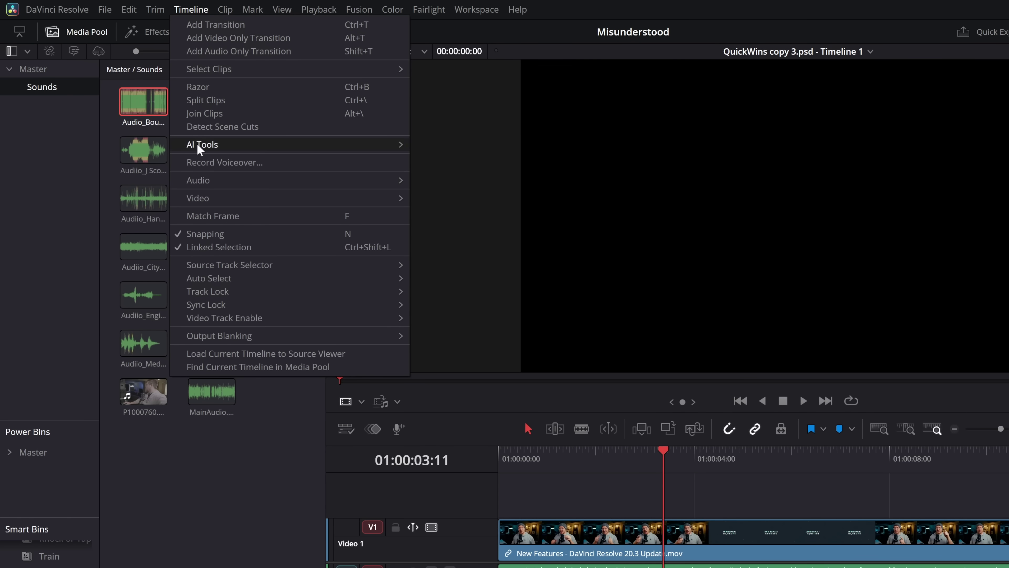
{"action": "mouse_move", "coordinate": [198, 182]}
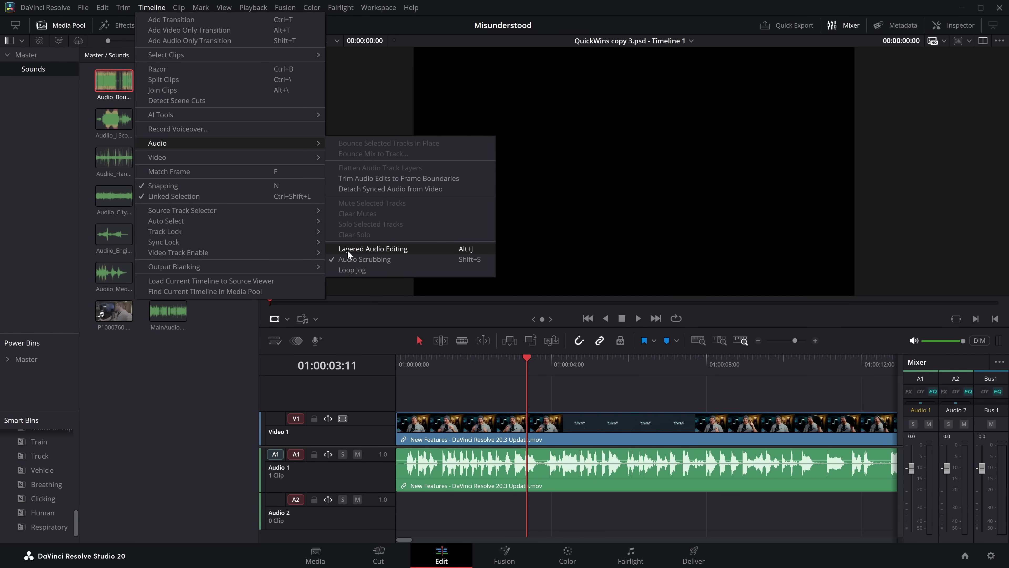
{"action": "left_click", "coordinate": [360, 250]}
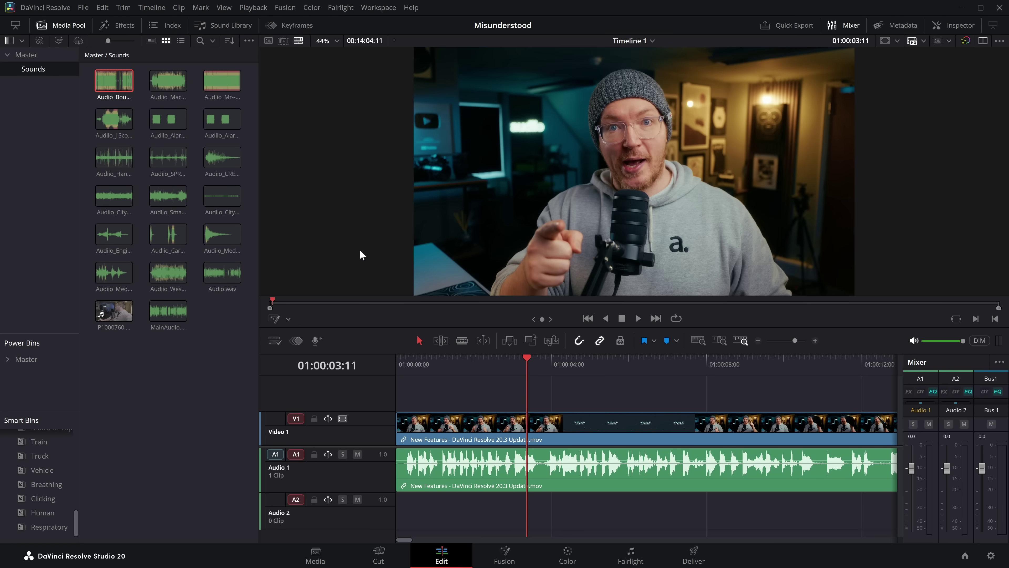
{"action": "left_click_drag", "start_coordinate": [114, 80], "coordinate": [422, 517]}
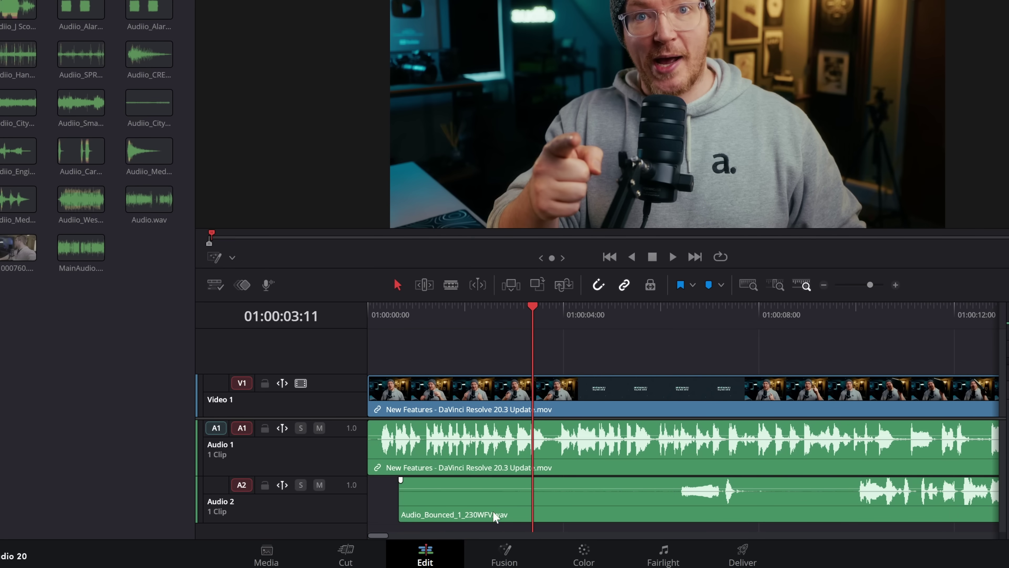
{"action": "left_click_drag", "start_coordinate": [497, 524], "coordinate": [540, 497]}
{"action": "left_click_drag", "start_coordinate": [434, 497], "coordinate": [601, 447]}
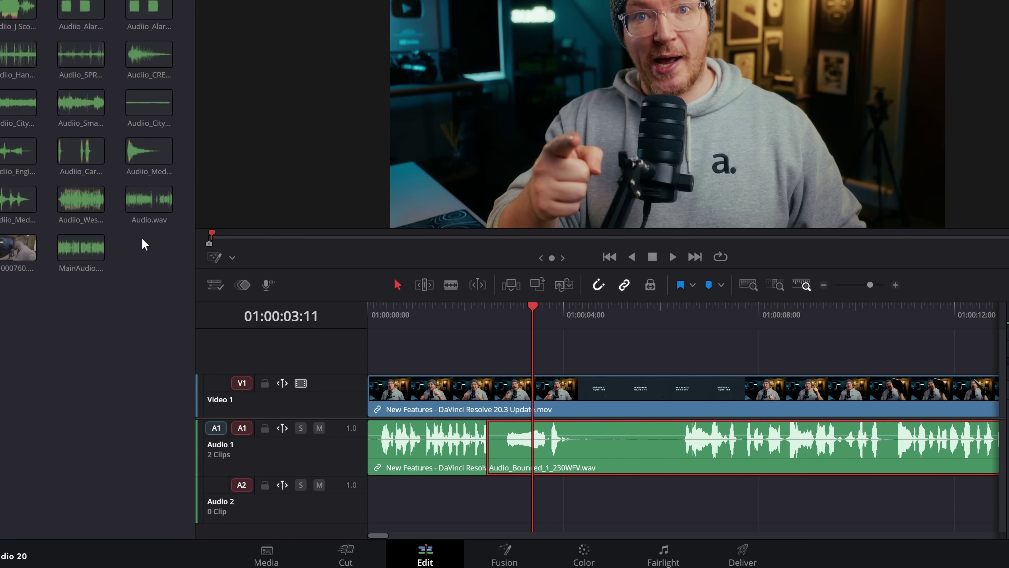
{"action": "left_click_drag", "start_coordinate": [158, 10], "coordinate": [630, 525]}
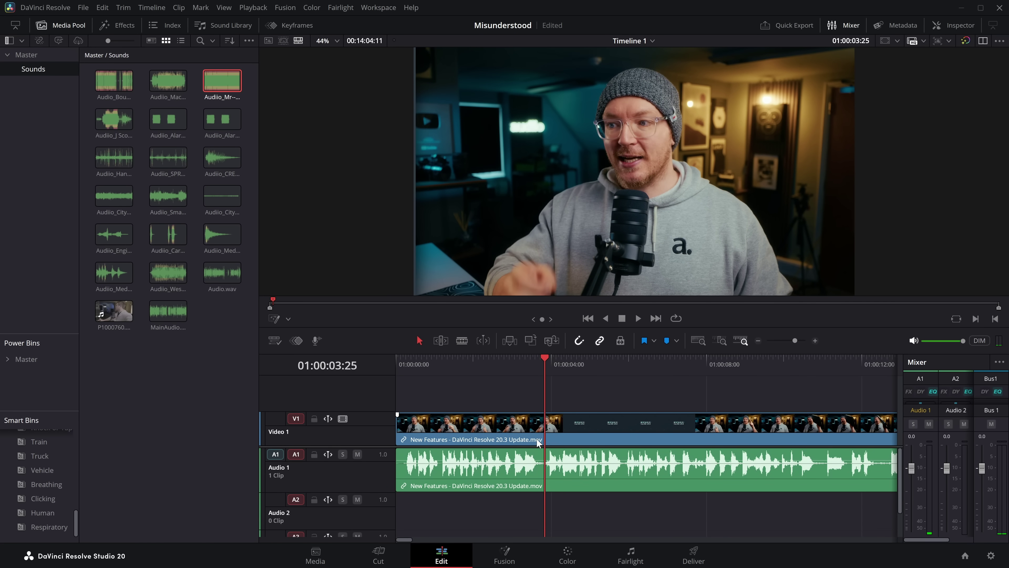
Step: Add the city helicopter sound to Audio 1 at the playhead and preview it
{"action": "left_click_drag", "start_coordinate": [125, 199], "coordinate": [587, 493]}
{"action": "left_click", "coordinate": [560, 517]}
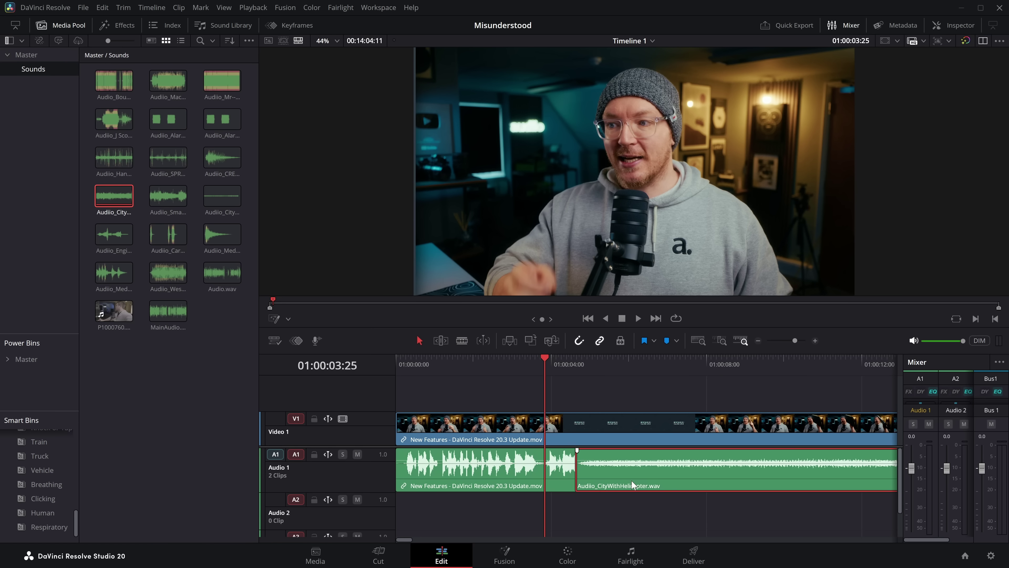
{"action": "left_click_drag", "start_coordinate": [632, 484], "coordinate": [653, 488]}
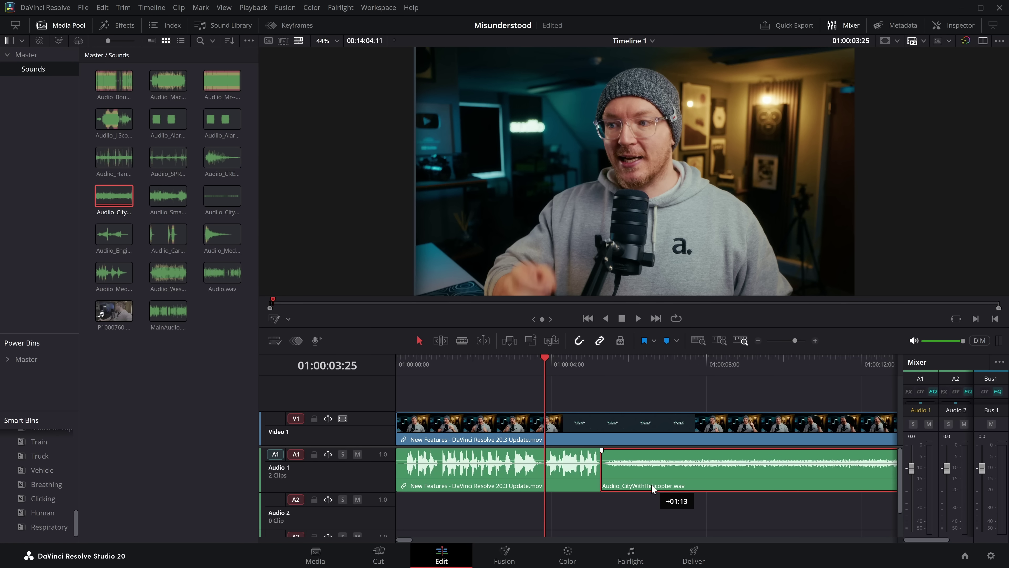
{"action": "left_click_drag", "start_coordinate": [653, 489], "coordinate": [652, 489]}
{"action": "key", "text": "space"}
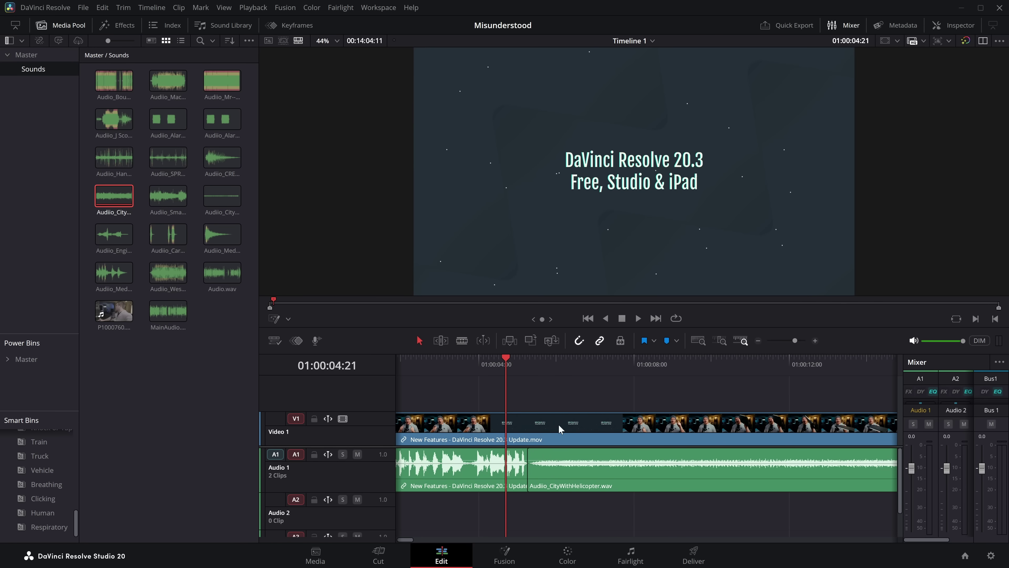
{"action": "left_click_drag", "start_coordinate": [545, 485], "coordinate": [562, 509]}
{"action": "left_click_drag", "start_coordinate": [558, 523], "coordinate": [552, 476]}
Step: Disable the helicopter city audio clip, move it down to Audio 2, and play back
{"action": "left_click", "coordinate": [600, 486]}
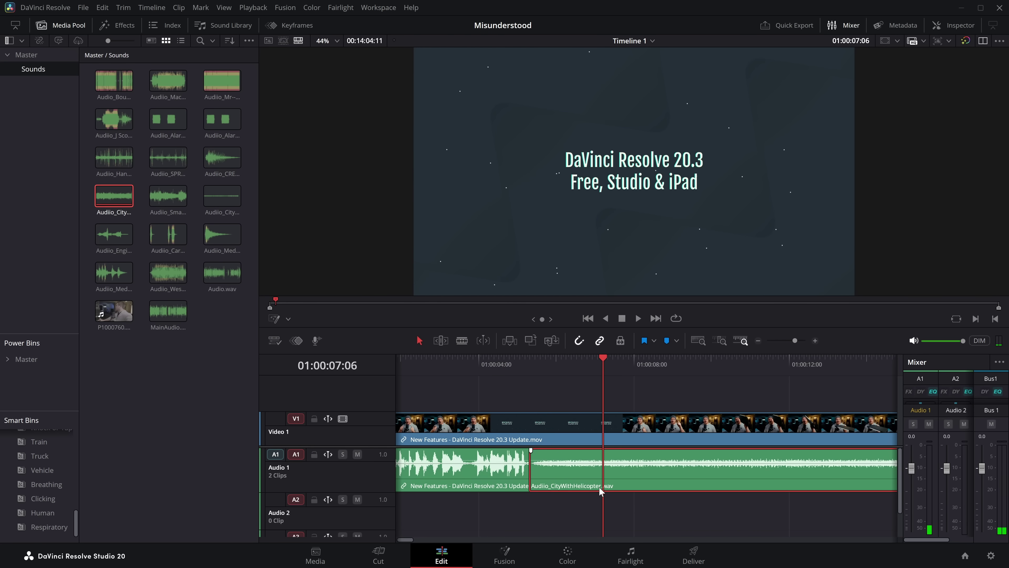
{"action": "key", "text": "d"}
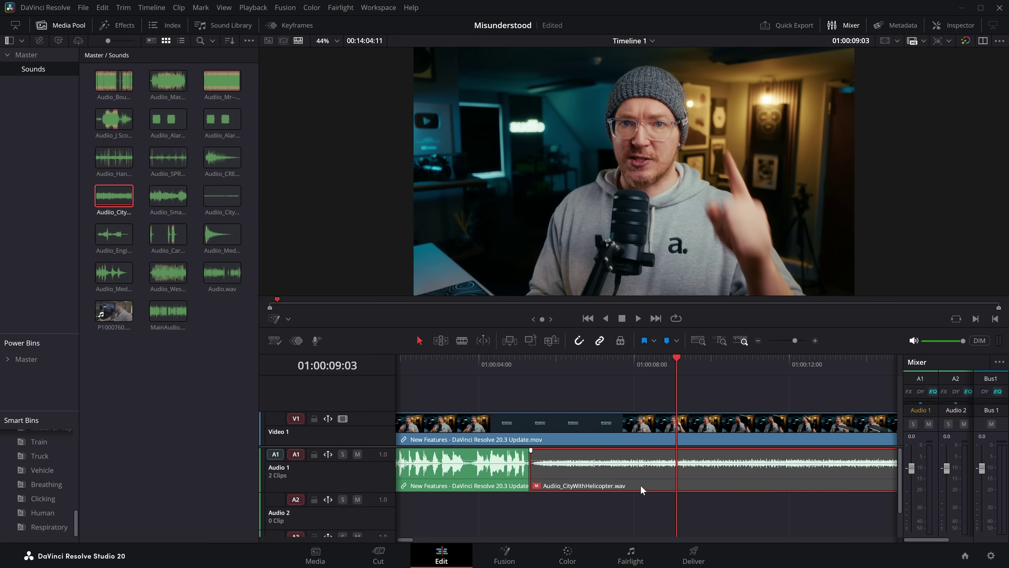
{"action": "left_click_drag", "start_coordinate": [640, 485], "coordinate": [642, 502]}
{"action": "key", "text": "space"}
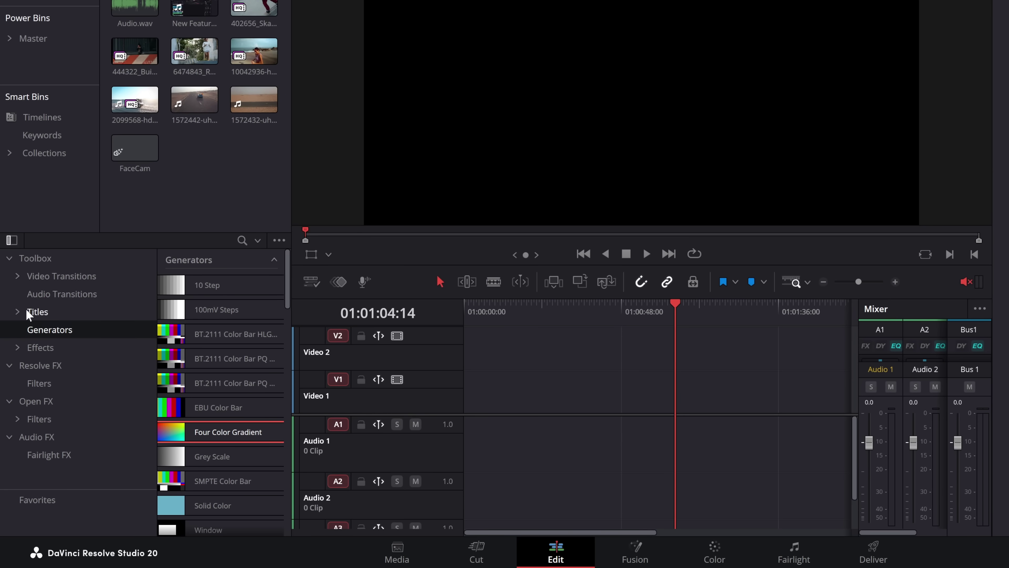
Step: Add a Text+ title from the Titles list at the start of Video 1
{"action": "left_click", "coordinate": [30, 317]}
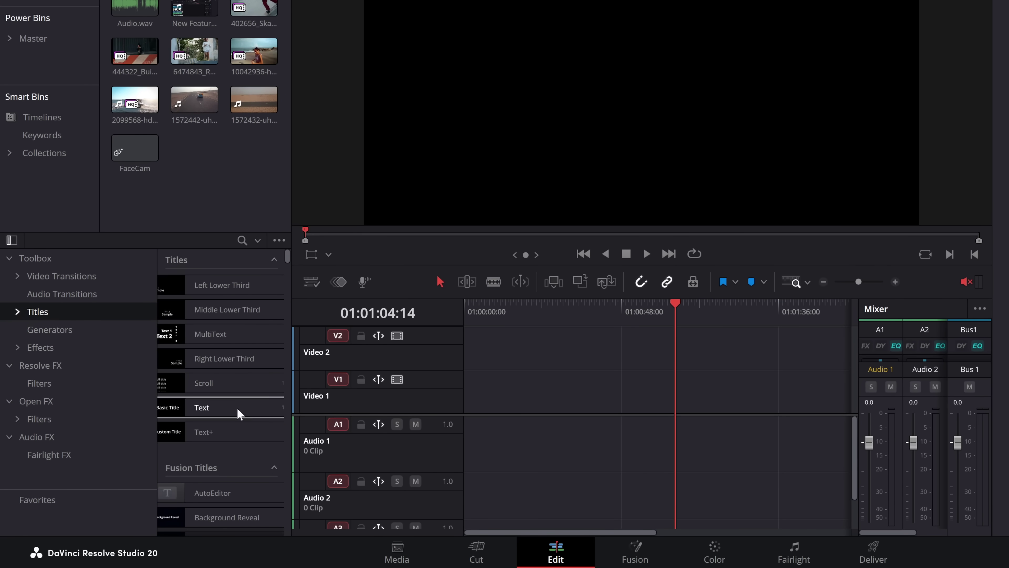
{"action": "left_click_drag", "start_coordinate": [291, 426], "coordinate": [324, 424]}
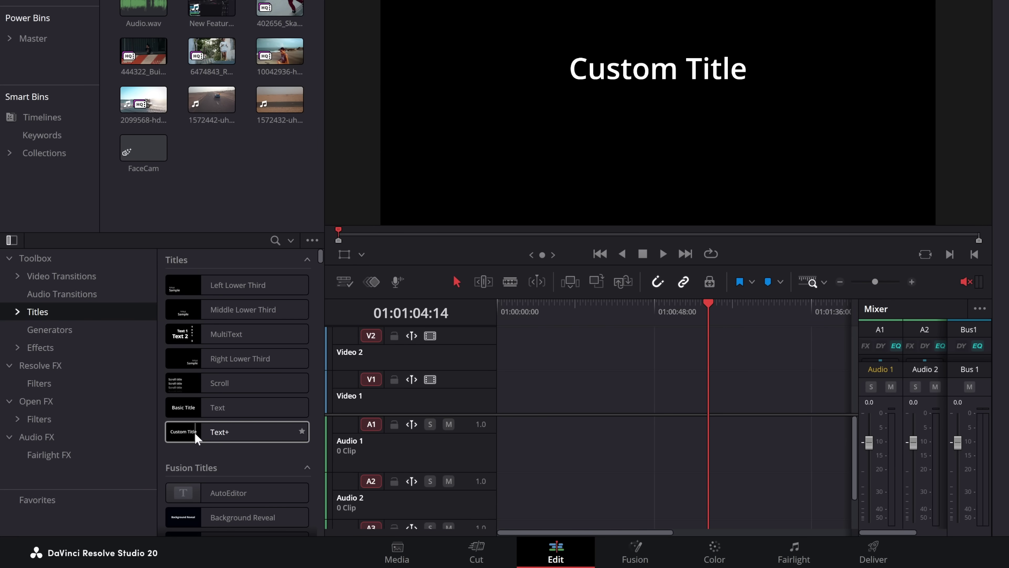
{"action": "left_click_drag", "start_coordinate": [237, 439], "coordinate": [517, 393]}
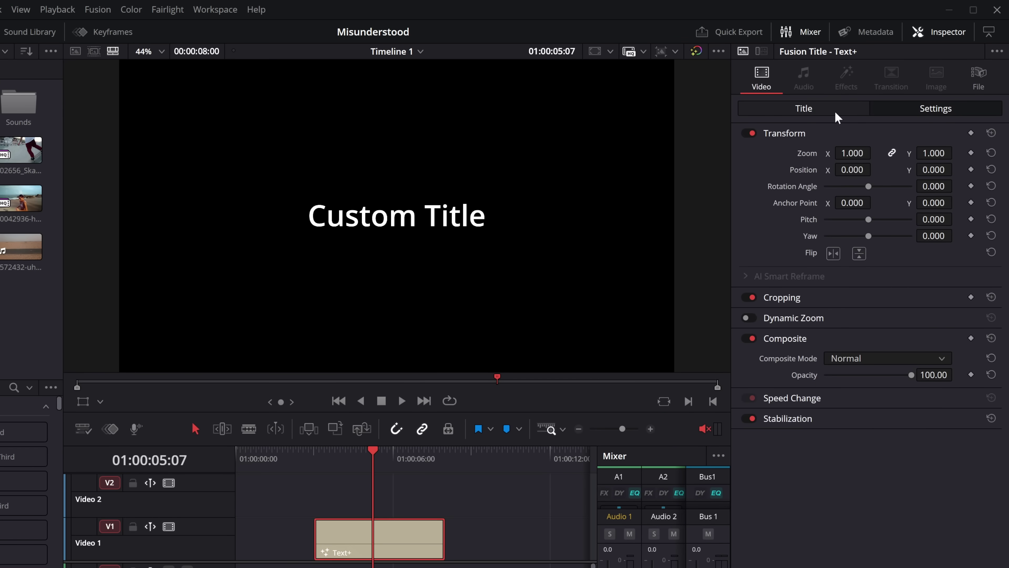
Step: Replace the title's Custom Title text with long placeholder characters
{"action": "left_click", "coordinate": [834, 112]}
{"action": "left_click", "coordinate": [852, 248]}
{"action": "key", "text": "ctrl+a"}
{"action": "type", "text": "asdfkjnasdkfjnbaskldjf nklas"}
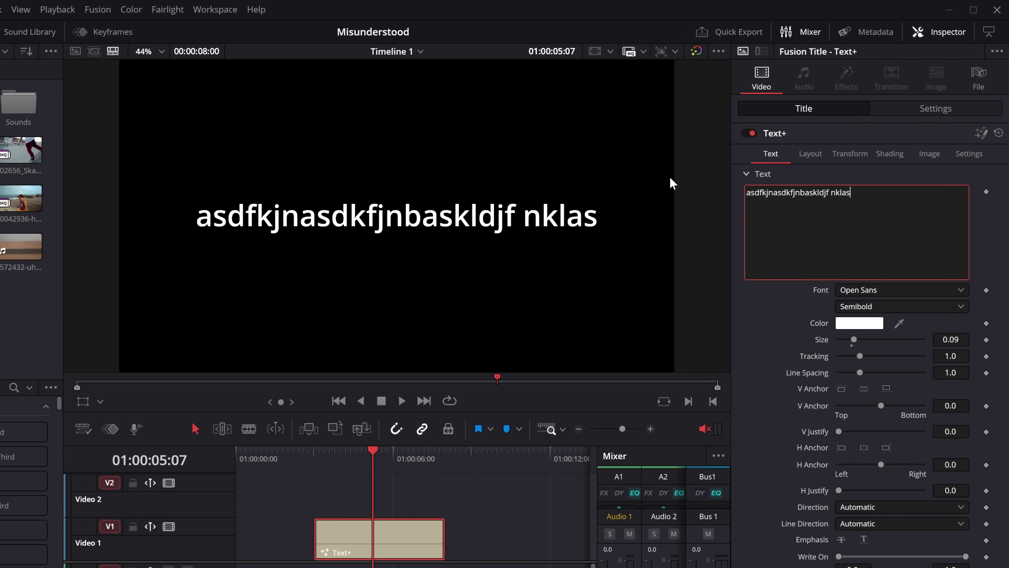
{"action": "type", "text": "djnf klajsdnf kljasndfkl jasdklfj naslkdjfn aklsdjnf lkasdjn fklasdn fklasdjn f"}
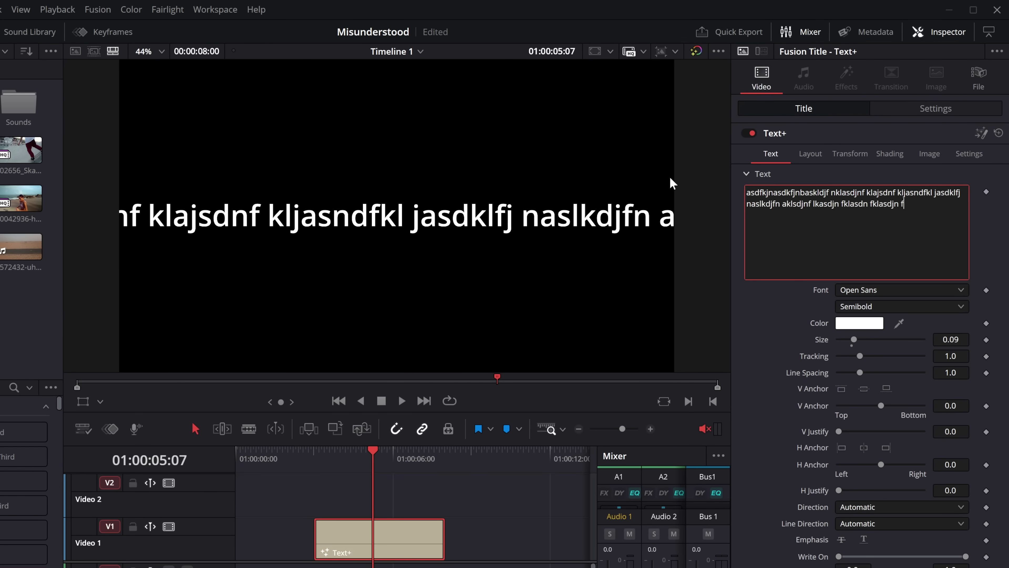
Step: Set the title's Layout Type to Text Box
{"action": "left_click", "coordinate": [811, 156]}
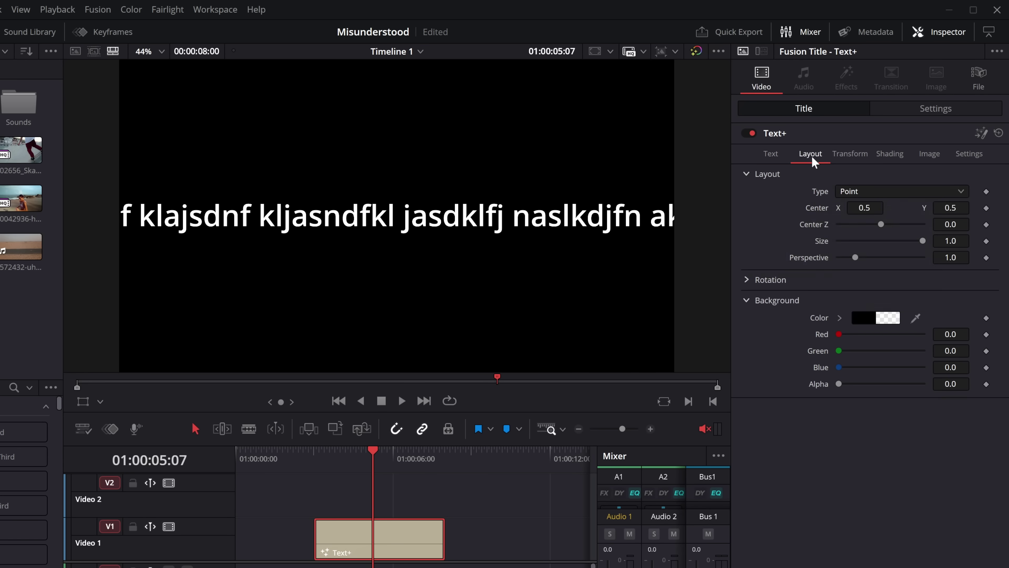
{"action": "left_click", "coordinate": [859, 194]}
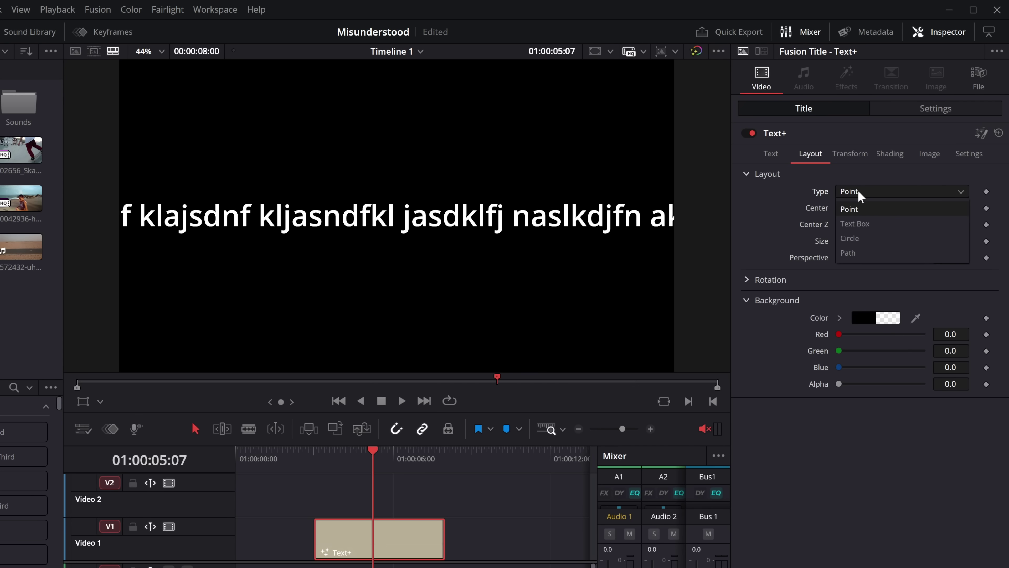
{"action": "left_click", "coordinate": [872, 225]}
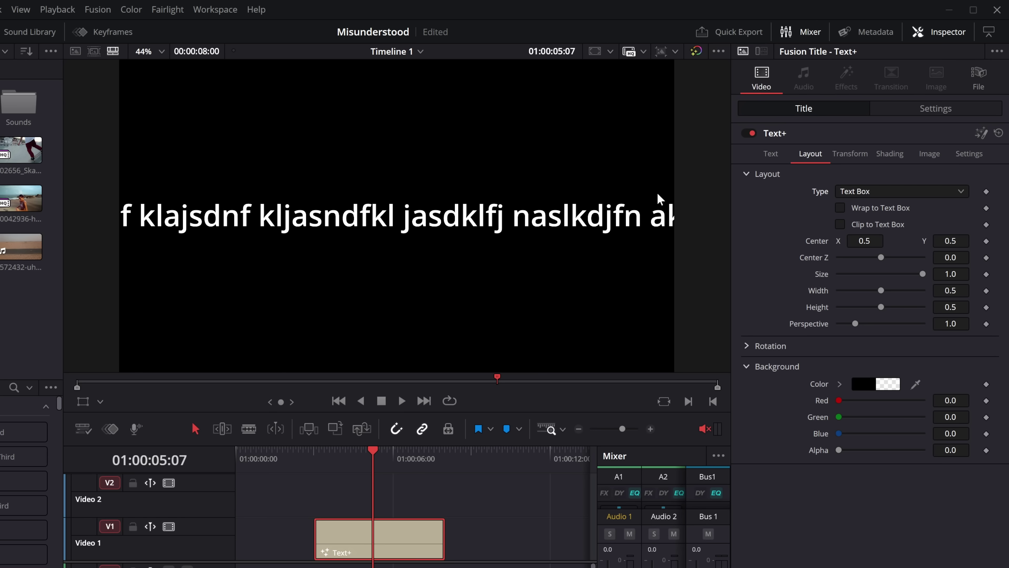
Step: Enable Wrap to Text Box, show the Fusion Overlay handles, and widen the text box
{"action": "left_click", "coordinate": [840, 209]}
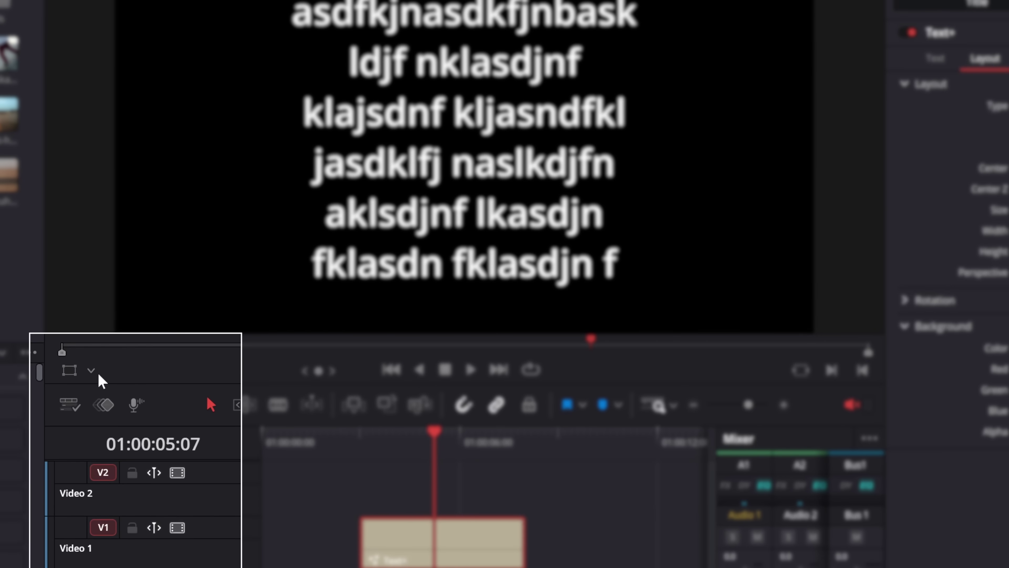
{"action": "left_click", "coordinate": [91, 371]}
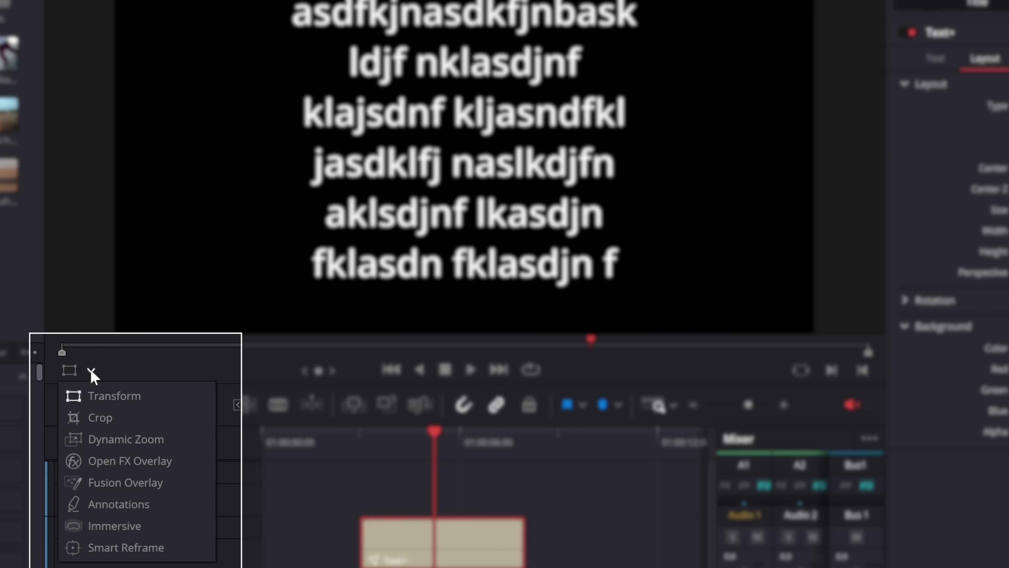
{"action": "left_click", "coordinate": [116, 483]}
{"action": "mouse_move", "coordinate": [259, 293]}
{"action": "left_mouse_down"}
{"action": "mouse_move", "coordinate": [130, 293]}
{"action": "mouse_move", "coordinate": [343, 298]}
{"action": "mouse_move", "coordinate": [211, 293]}
{"action": "mouse_move", "coordinate": [311, 297]}
{"action": "mouse_move", "coordinate": [277, 295]}
{"action": "left_mouse_up"}
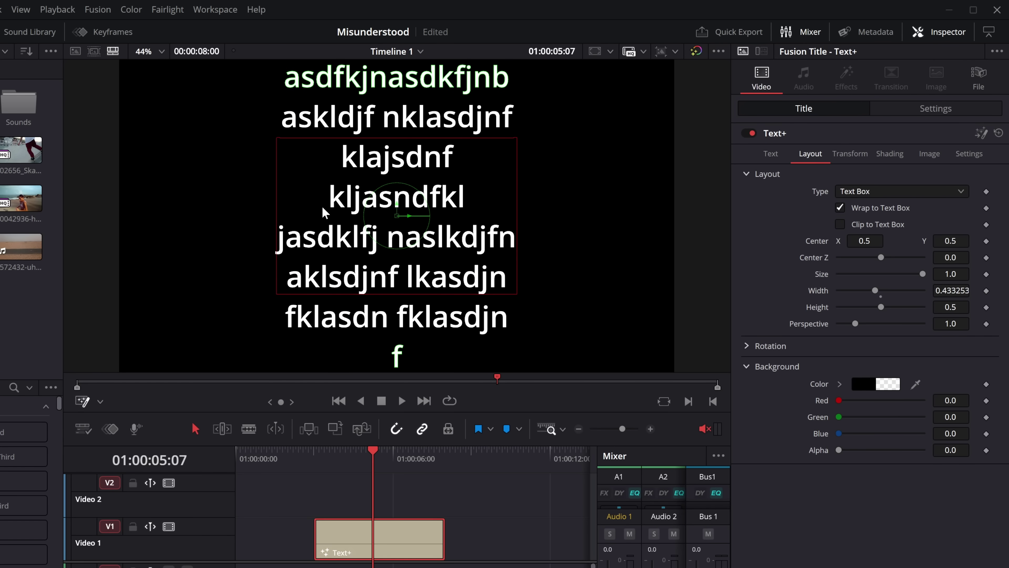
{"action": "mouse_move", "coordinate": [277, 213]}
{"action": "left_mouse_down"}
{"action": "mouse_move", "coordinate": [176, 203]}
{"action": "mouse_move", "coordinate": [287, 228]}
{"action": "left_mouse_up"}
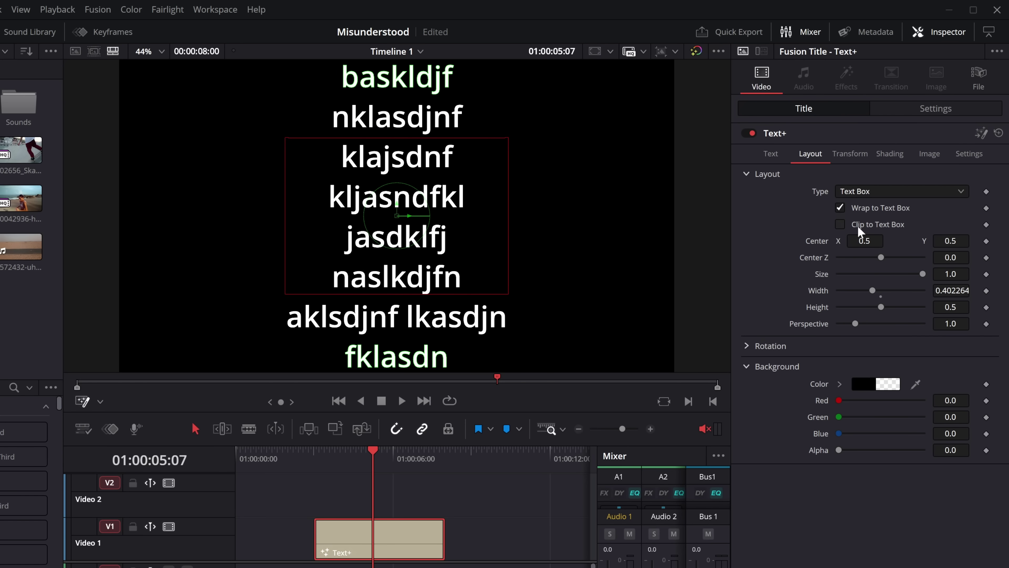
Step: Enable Clip to Text Box and resize the box taller and narrower
{"action": "left_click", "coordinate": [839, 225]}
{"action": "scroll", "coordinate": [417, 169], "scroll_direction": "down", "scroll_amount": 2}
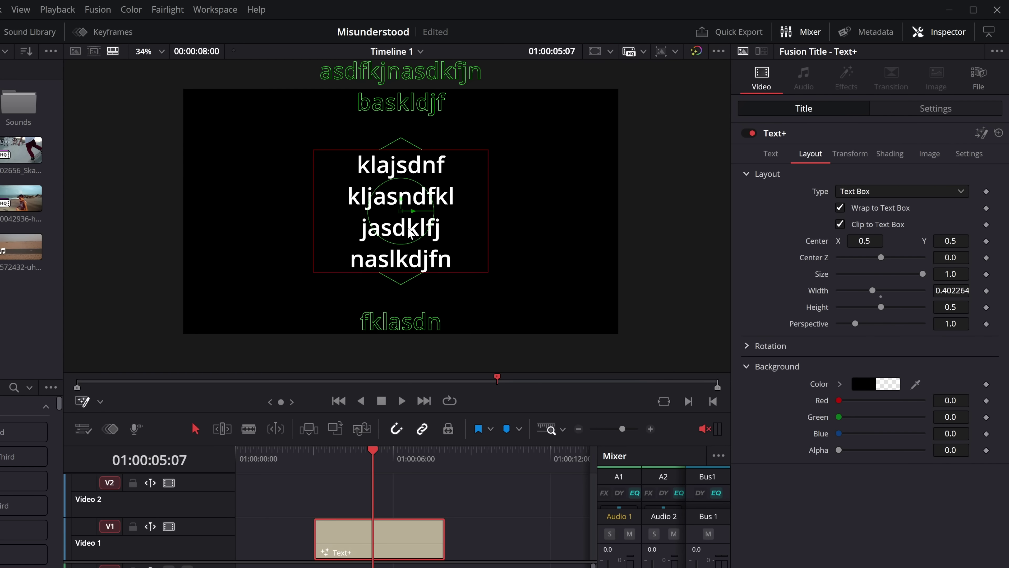
{"action": "scroll", "coordinate": [379, 209], "scroll_direction": "up", "scroll_amount": 2}
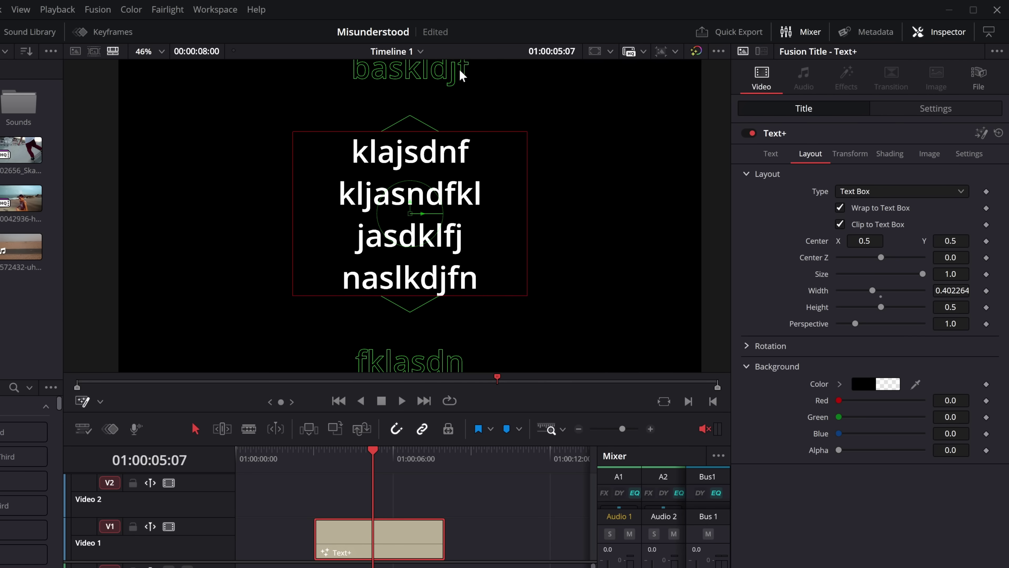
{"action": "mouse_move", "coordinate": [418, 133]}
{"action": "left_mouse_down"}
{"action": "mouse_move", "coordinate": [417, 90]}
{"action": "mouse_move", "coordinate": [417, 145]}
{"action": "left_mouse_up"}
{"action": "left_click_drag", "start_coordinate": [293, 196], "coordinate": [205, 191]}
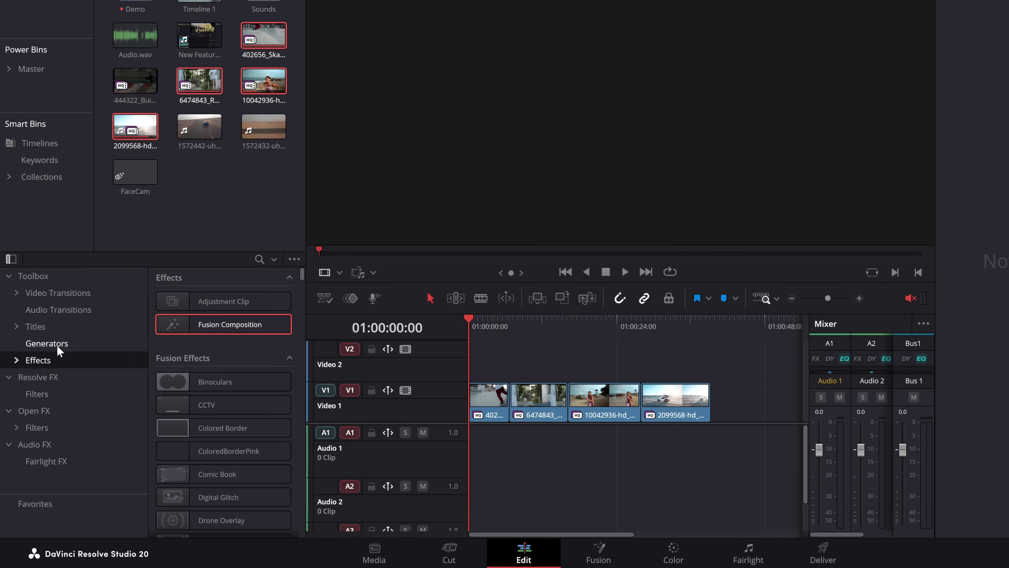
Step: Search Resolve FX for 'vide' and apply Video Collage to clip 402656 on Video 1
{"action": "left_click", "coordinate": [43, 378]}
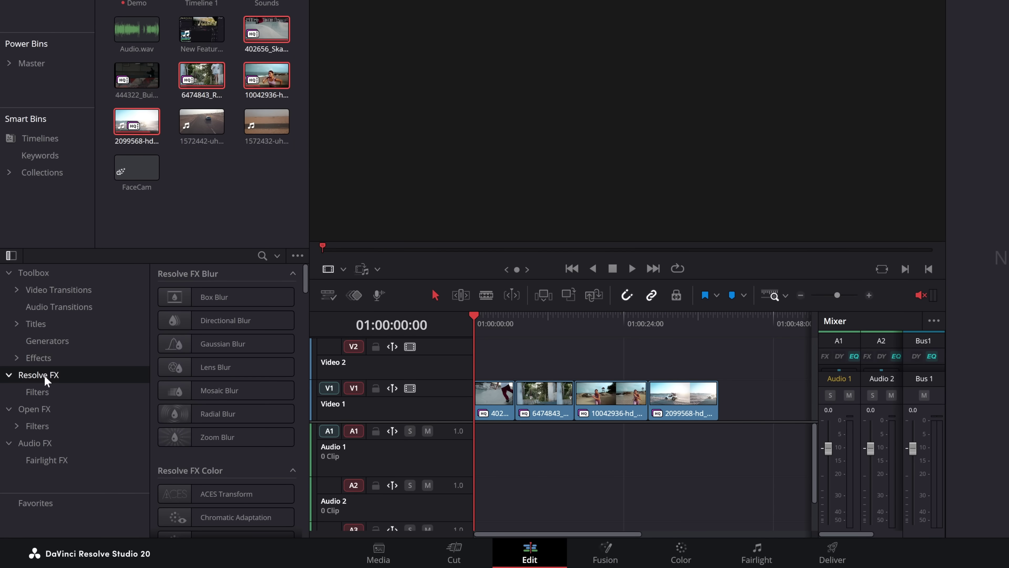
{"action": "left_click", "coordinate": [261, 255]}
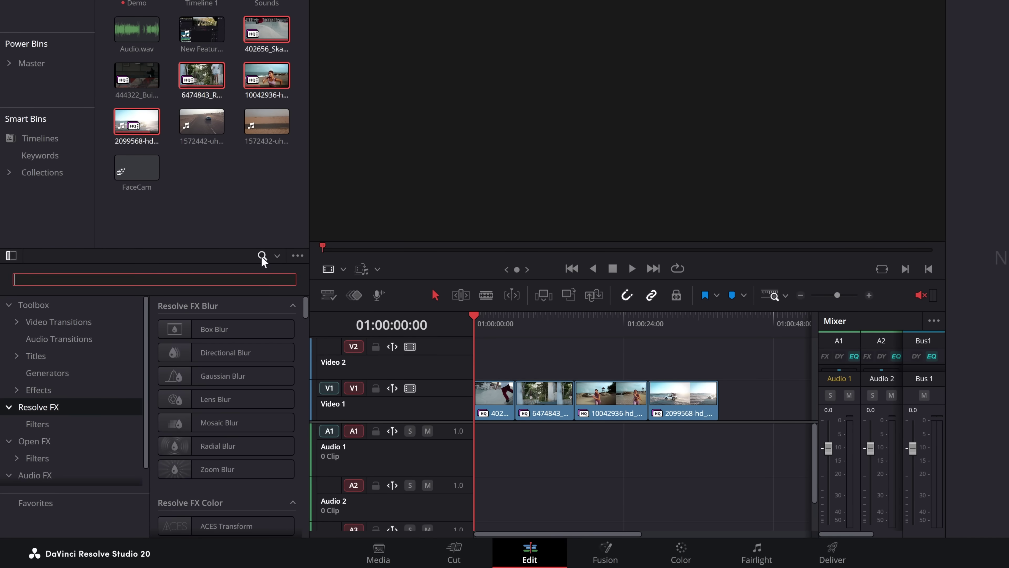
{"action": "type", "text": "video"}
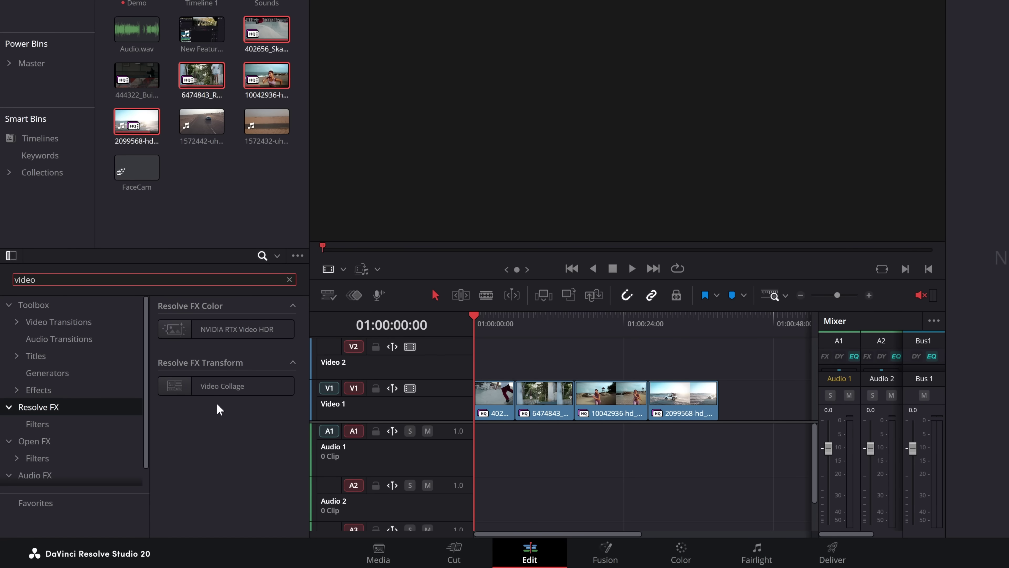
{"action": "left_click", "coordinate": [187, 388]}
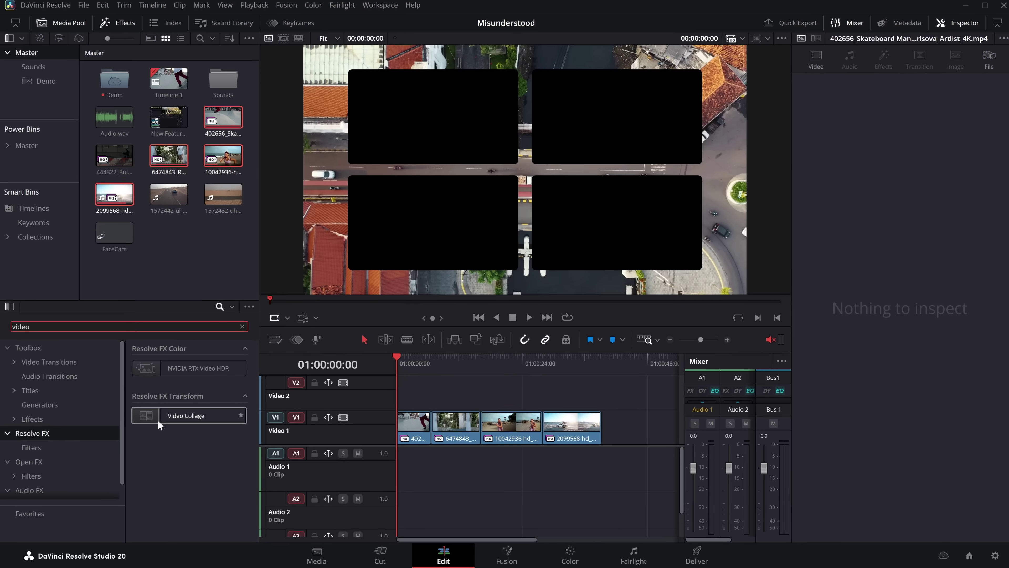
{"action": "left_click_drag", "start_coordinate": [156, 418], "coordinate": [413, 422]}
{"action": "left_click_drag", "start_coordinate": [404, 362], "coordinate": [409, 439]}
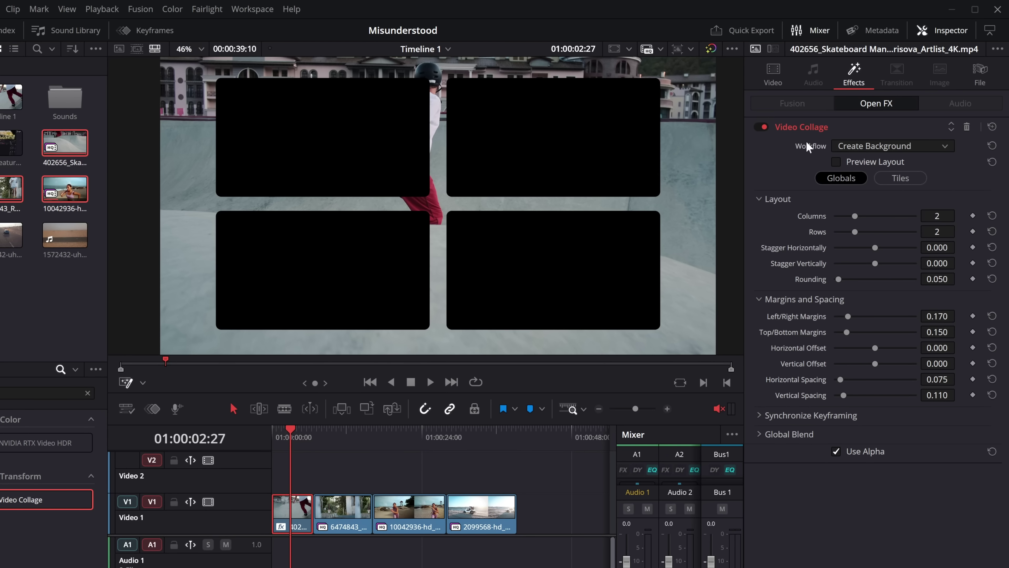
Step: Switch the collage workflow to Create Tile and show the Open FX Overlay outlines
{"action": "left_click", "coordinate": [854, 147]}
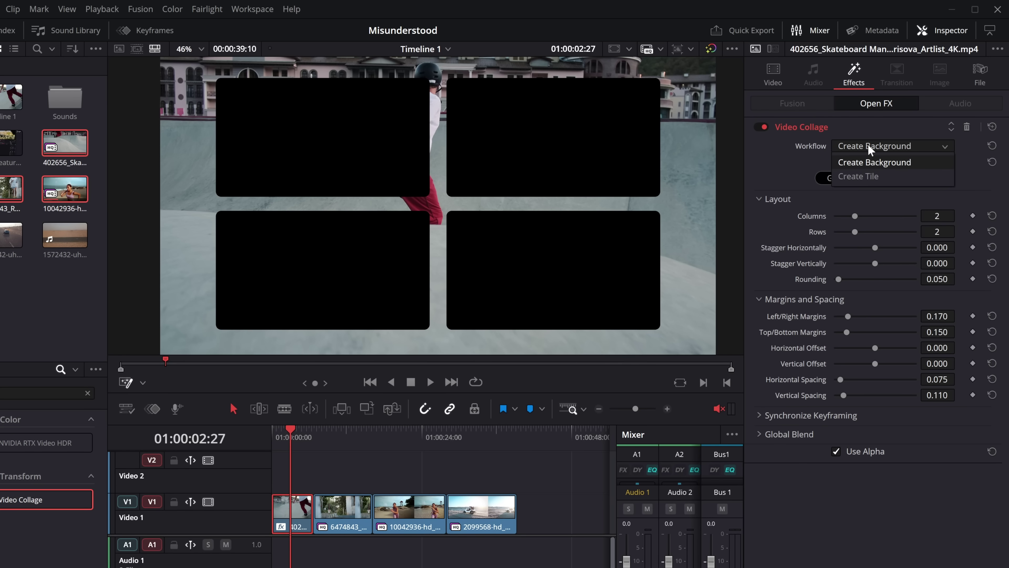
{"action": "left_click", "coordinate": [865, 177]}
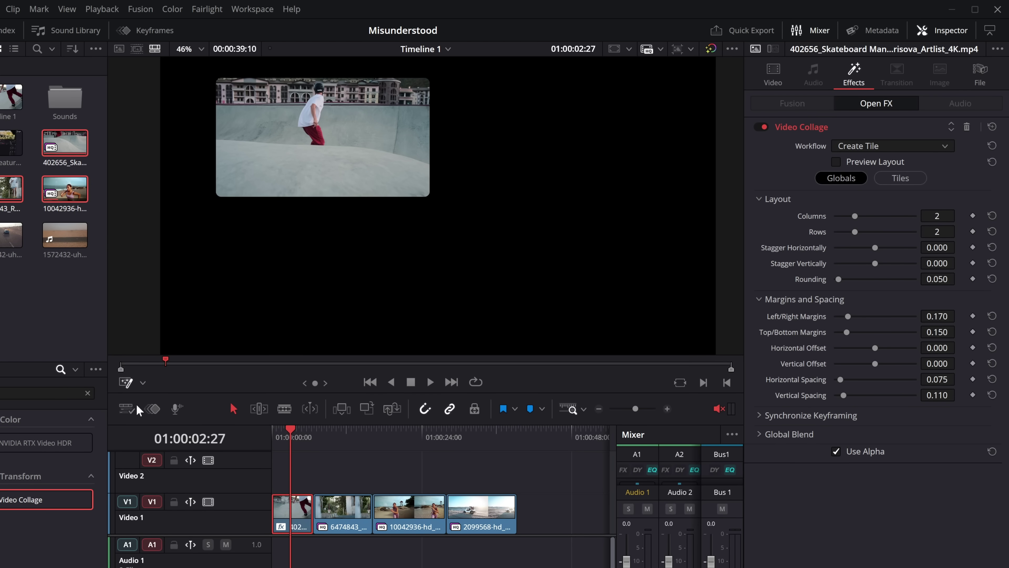
{"action": "left_click", "coordinate": [143, 383]}
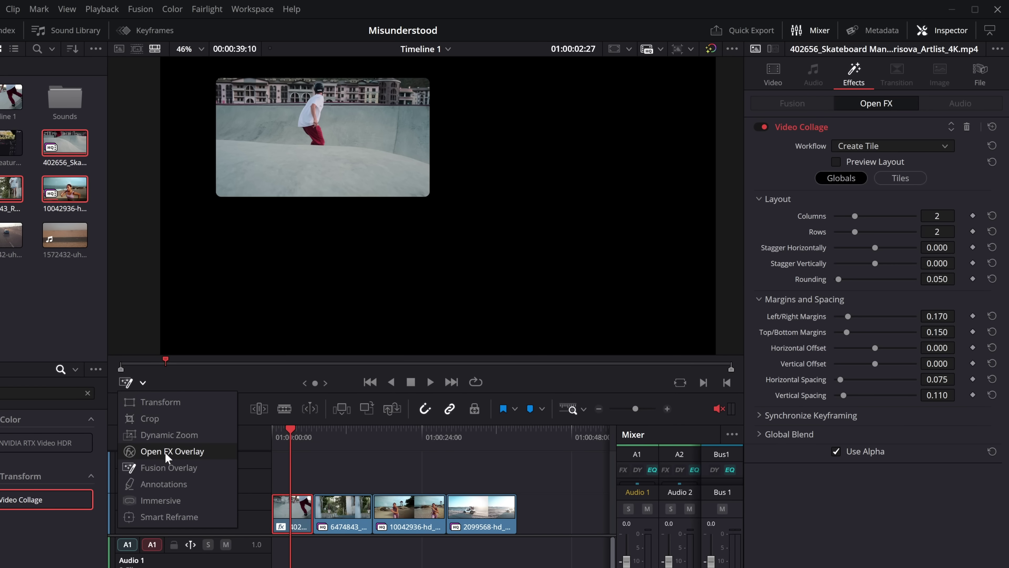
{"action": "left_click", "coordinate": [172, 451]}
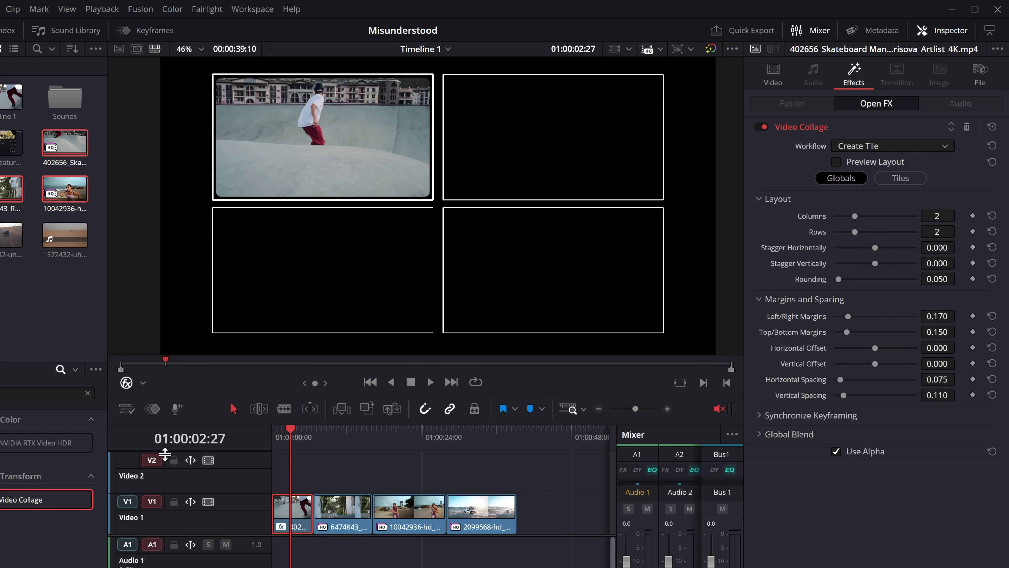
Step: Keep 2 columns and set stagger -0.256, rounding 0.124, left/right margins 0.163
{"action": "mouse_move", "coordinate": [853, 216]}
{"action": "left_mouse_down"}
{"action": "mouse_move", "coordinate": [906, 217]}
{"action": "mouse_move", "coordinate": [847, 216]}
{"action": "left_mouse_up"}
{"action": "left_click_drag", "start_coordinate": [875, 247], "coordinate": [864, 248]}
{"action": "left_click_drag", "start_coordinate": [839, 279], "coordinate": [845, 278]}
{"action": "left_click_drag", "start_coordinate": [846, 316], "coordinate": [847, 316]}
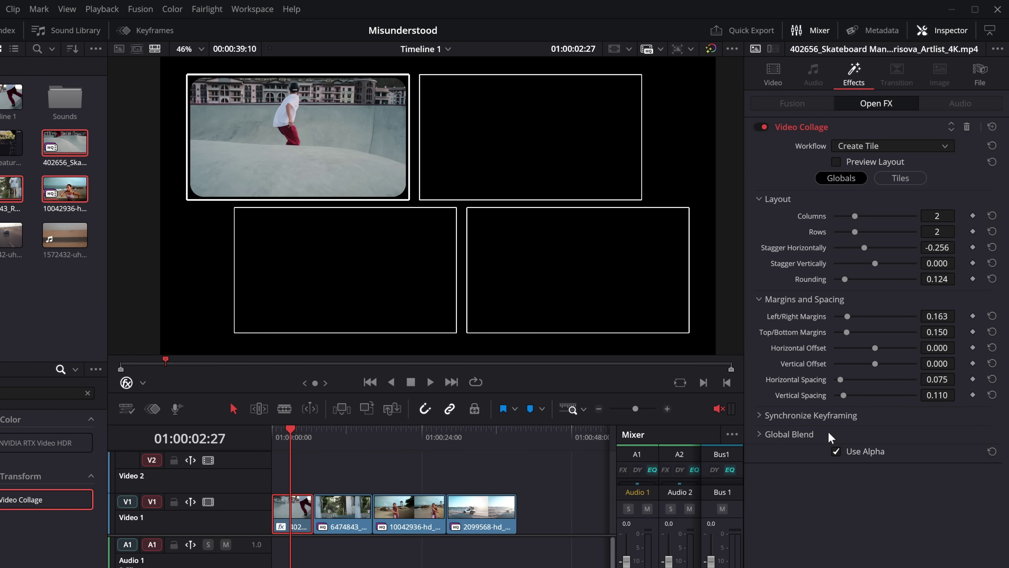
Step: Try different tiles, then assign the skater clip to Tile 1, the top-left tile
{"action": "left_click", "coordinate": [899, 183]}
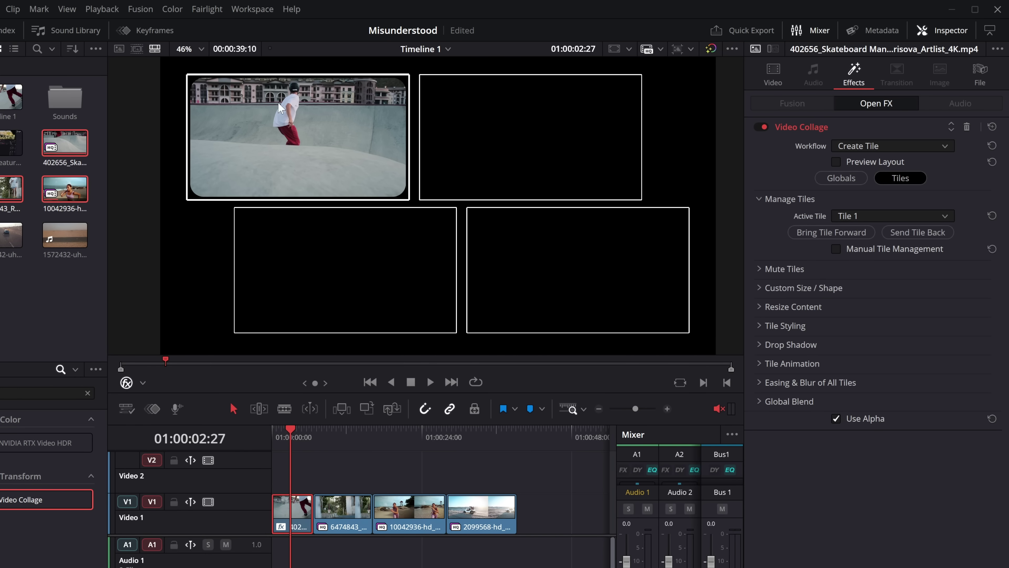
{"action": "left_click", "coordinate": [861, 215]}
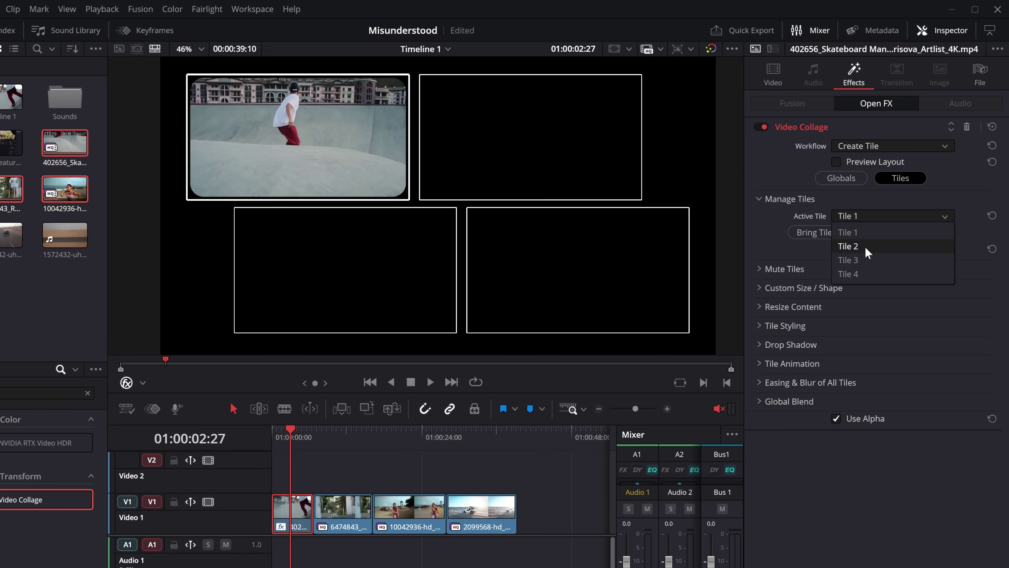
{"action": "left_click", "coordinate": [865, 246]}
{"action": "left_click", "coordinate": [869, 216]}
{"action": "left_click", "coordinate": [861, 259]}
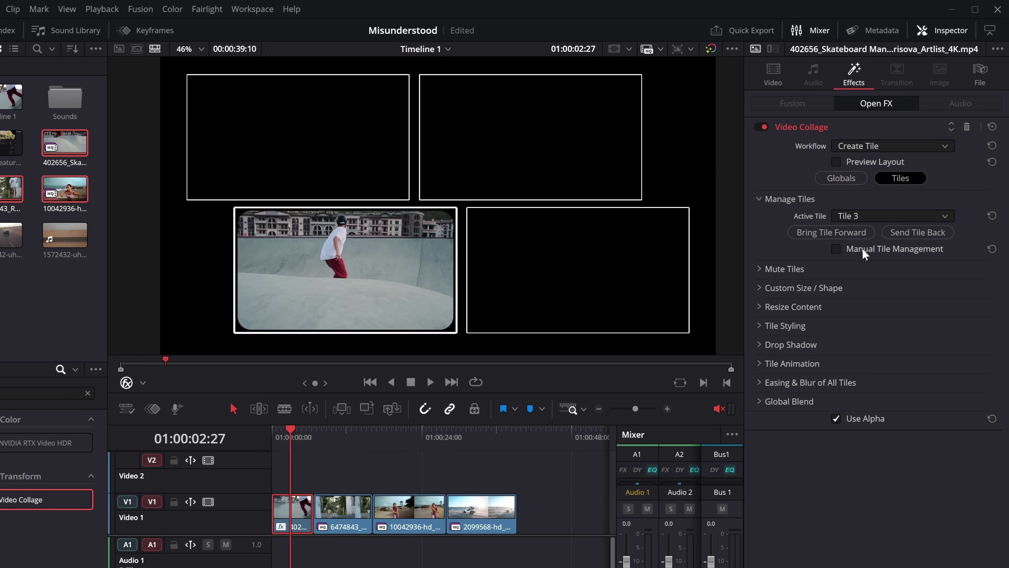
{"action": "left_click", "coordinate": [866, 216]}
{"action": "left_click", "coordinate": [861, 273]}
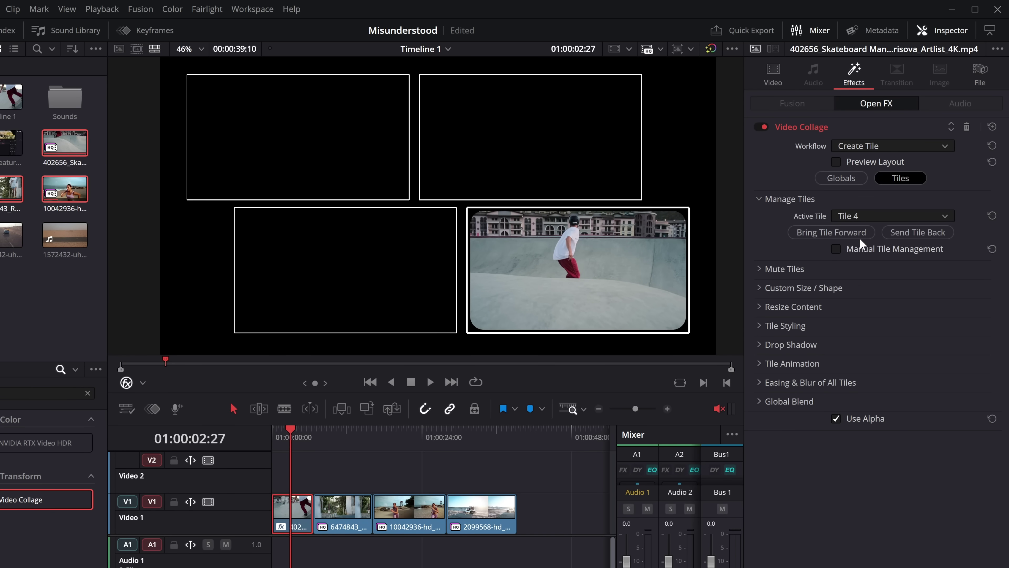
{"action": "left_click", "coordinate": [854, 217]}
{"action": "left_click", "coordinate": [861, 230]}
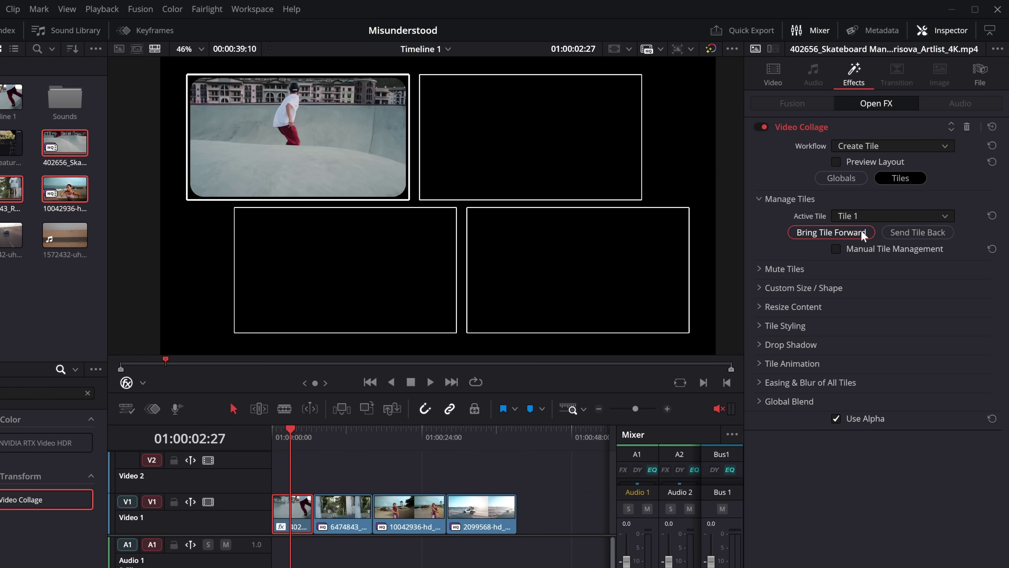
Step: Give the tile a thin yellow border of 0.017 in the tile styling settings
{"action": "left_click", "coordinate": [759, 290]}
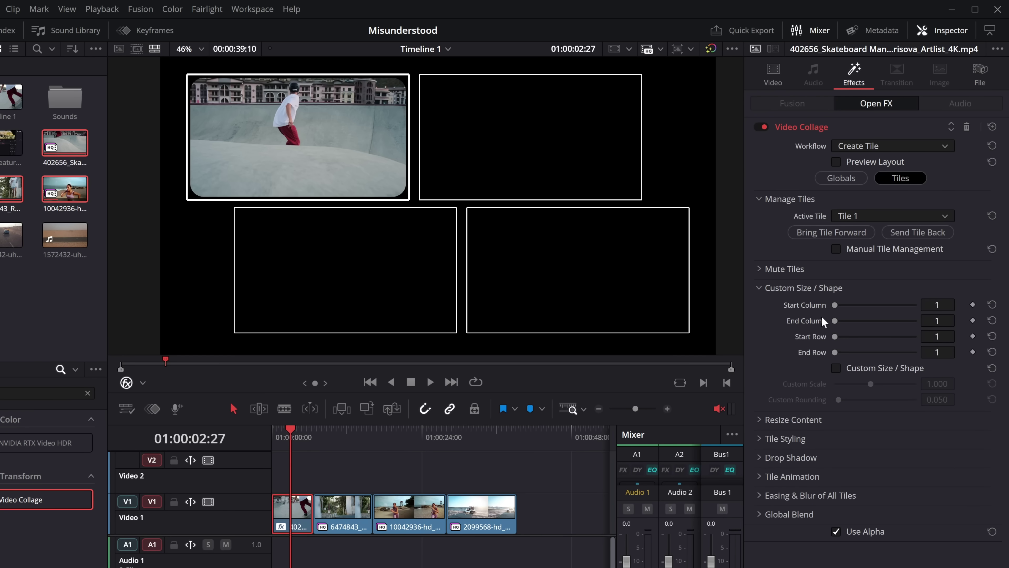
{"action": "left_click", "coordinate": [760, 419]}
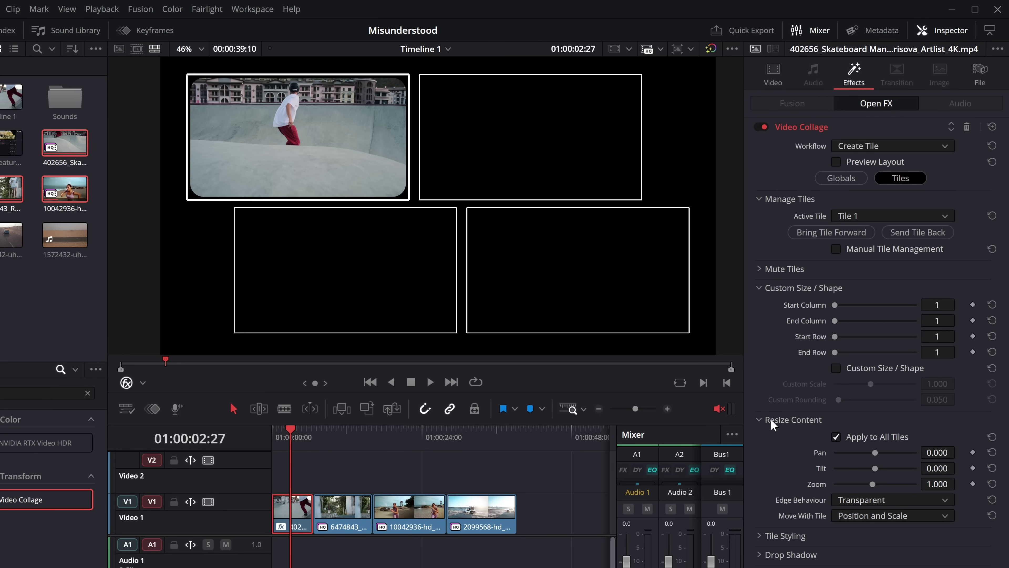
{"action": "left_click", "coordinate": [759, 554]}
{"action": "left_click", "coordinate": [759, 535]}
{"action": "scroll", "coordinate": [770, 528], "scroll_direction": "down", "scroll_amount": 3}
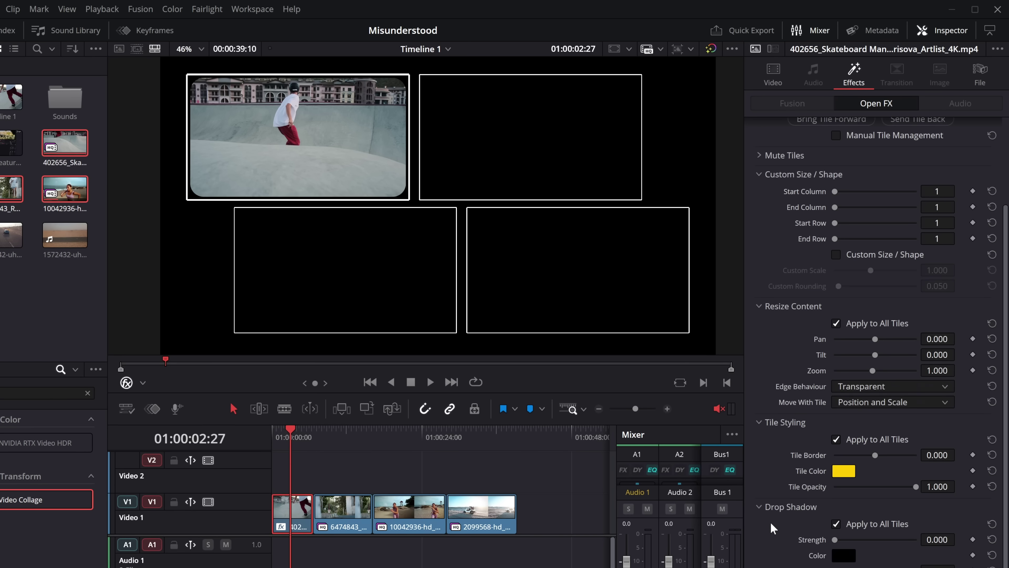
{"action": "left_click_drag", "start_coordinate": [875, 456], "coordinate": [879, 455]}
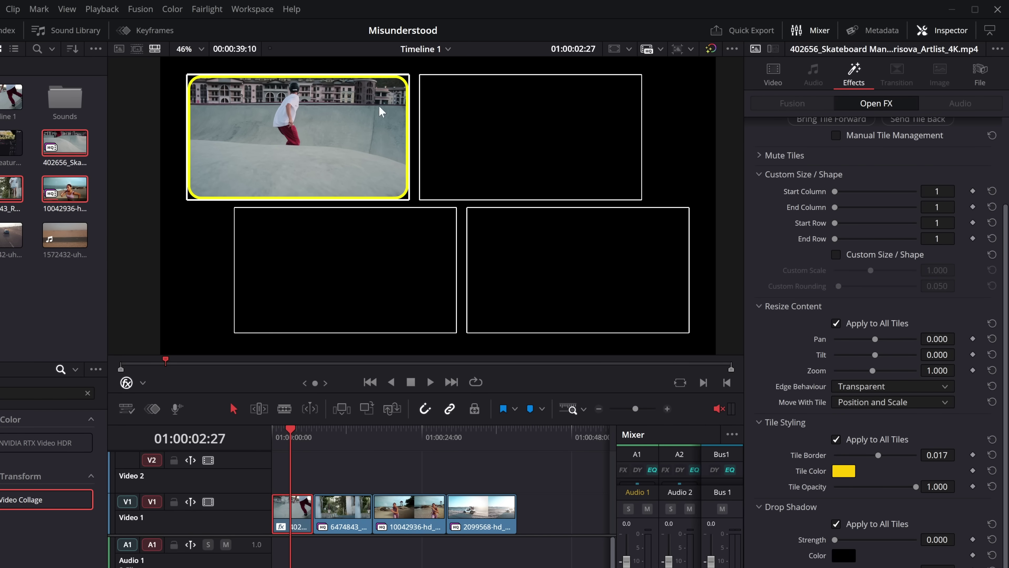
{"action": "left_click", "coordinate": [847, 441]}
Step: Set Tile Animation to Intro & Outro and play the start and end to preview it
{"action": "scroll", "coordinate": [806, 461], "scroll_direction": "down", "scroll_amount": 3}
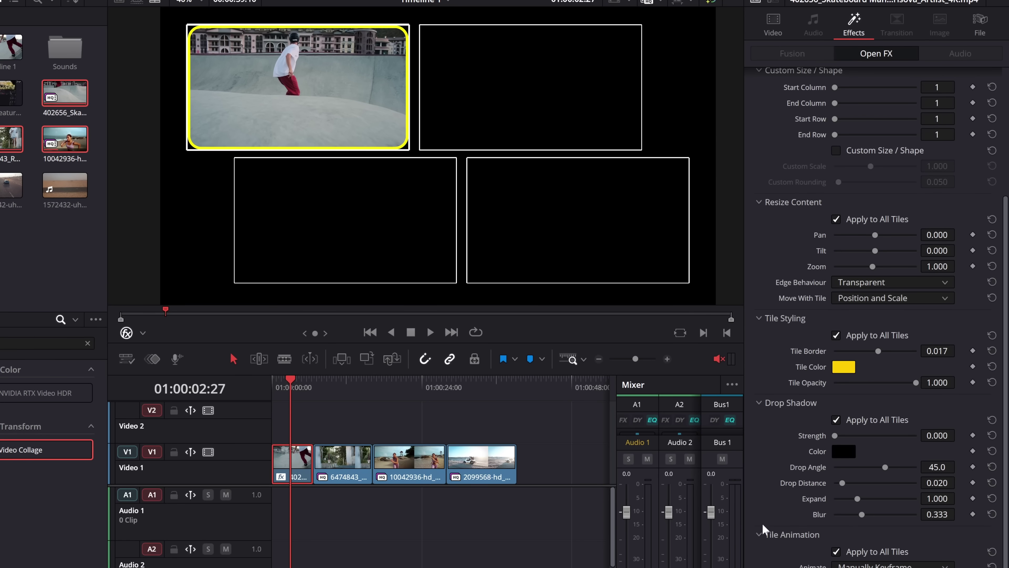
{"action": "scroll", "coordinate": [768, 505], "scroll_direction": "down", "scroll_amount": 3}
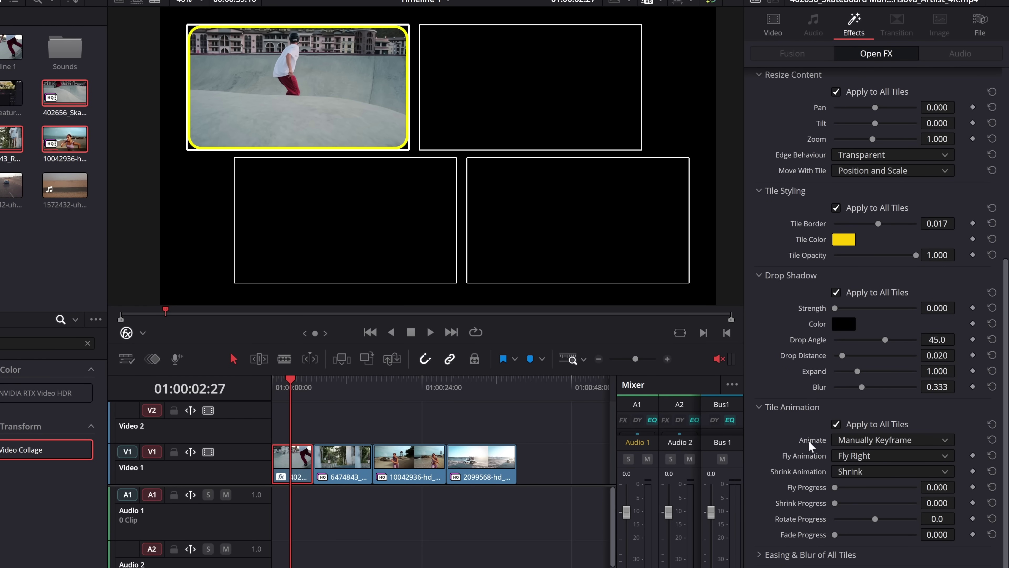
{"action": "left_click", "coordinate": [895, 440]}
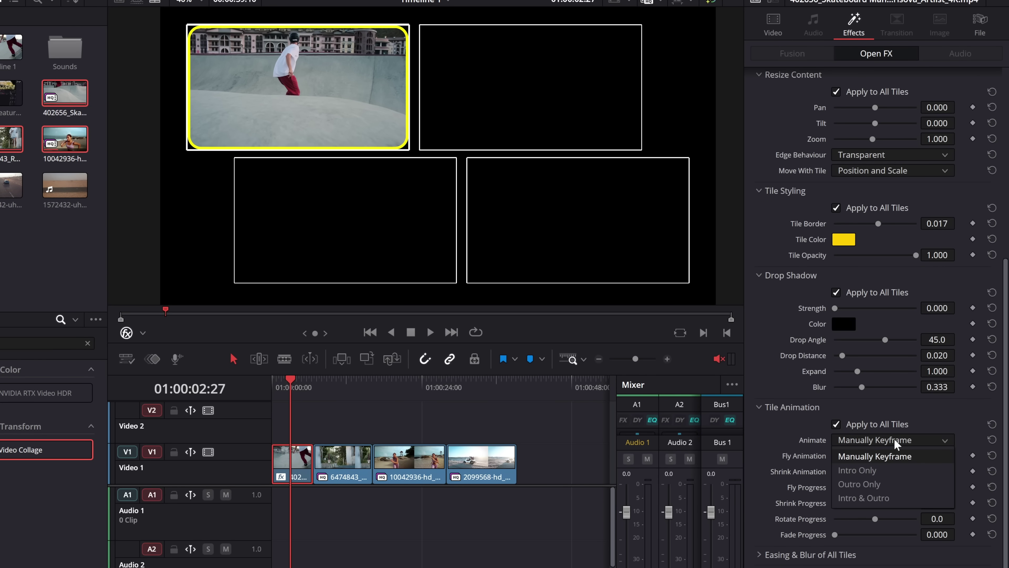
{"action": "left_click", "coordinate": [879, 498]}
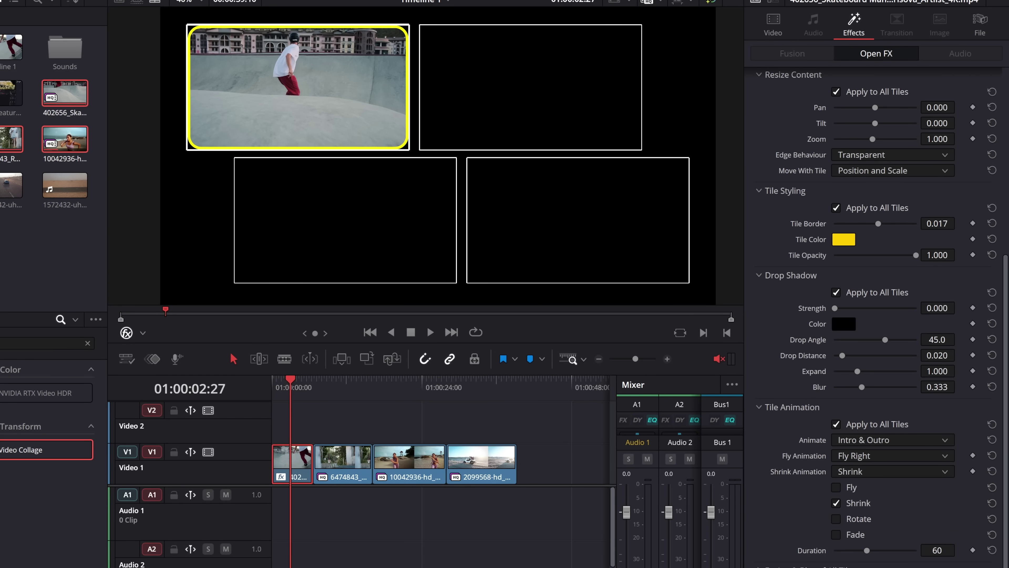
{"action": "key", "text": "Home"}
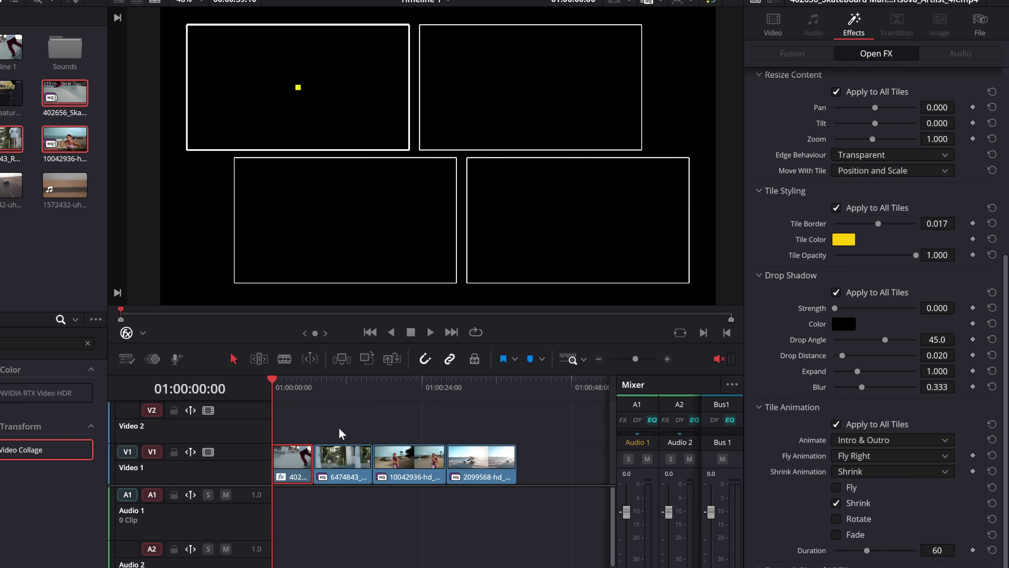
{"action": "key", "text": "space"}
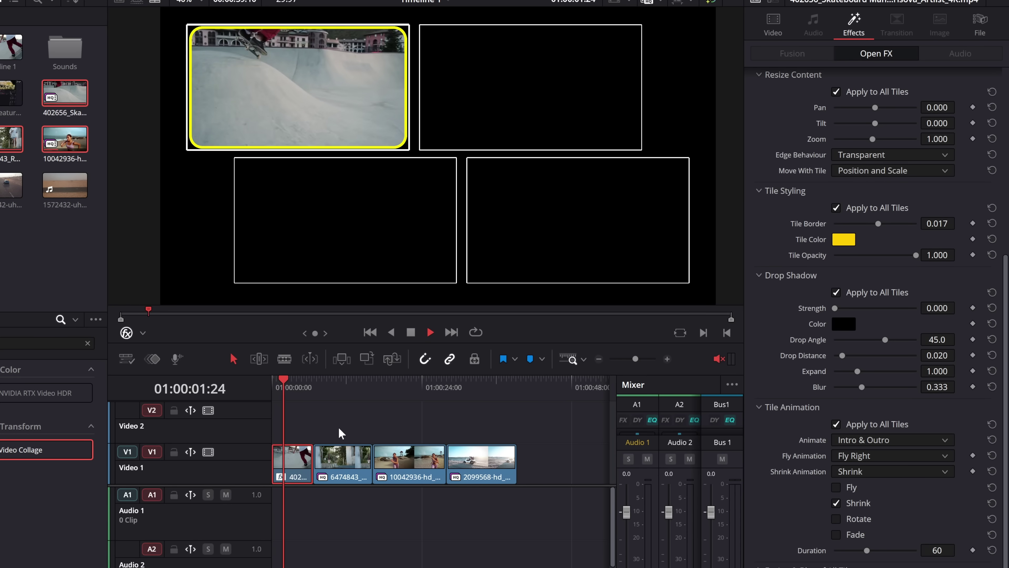
{"action": "left_click", "coordinate": [304, 388]}
{"action": "key", "text": "space"}
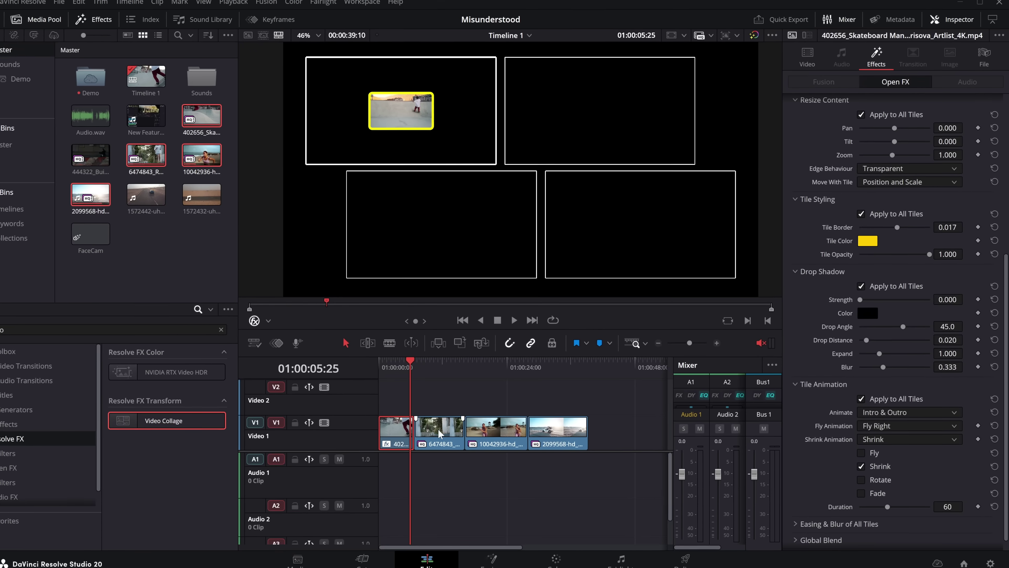
Step: Stack clips 6474843, 10042936 and 2099568 on Video 2–4 at the timeline start
{"action": "left_click_drag", "start_coordinate": [351, 470], "coordinate": [336, 429]}
{"action": "left_click_drag", "start_coordinate": [448, 398], "coordinate": [425, 399]}
{"action": "scroll", "coordinate": [381, 469], "scroll_direction": "up", "scroll_amount": 1}
{"action": "left_click_drag", "start_coordinate": [381, 469], "coordinate": [381, 523]}
{"action": "left_click_drag", "start_coordinate": [507, 497], "coordinate": [424, 428]}
{"action": "left_click_drag", "start_coordinate": [569, 494], "coordinate": [427, 392]}
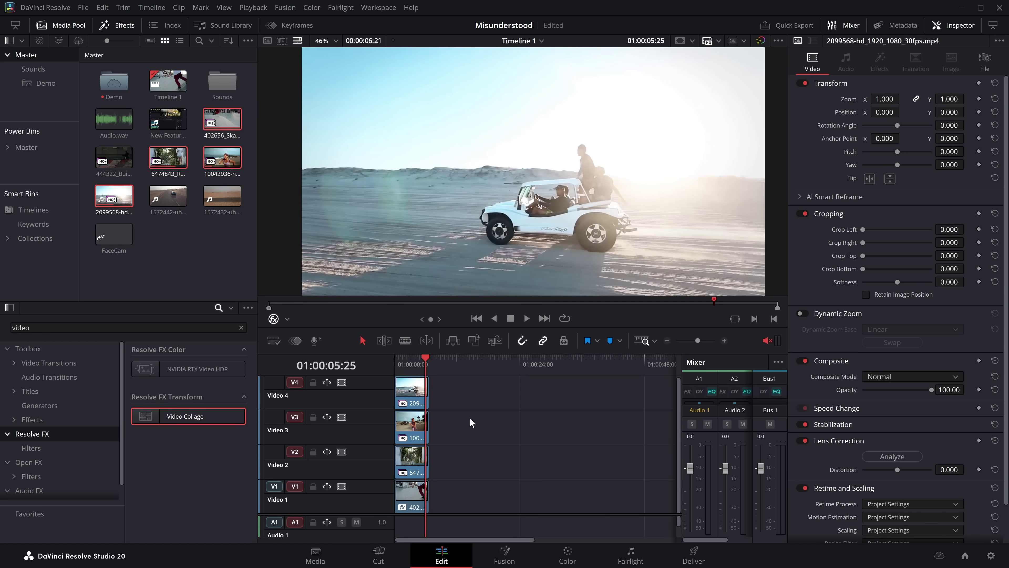
Step: Copy the skater clip and open Paste Attributes for the three upper clips
{"action": "left_click", "coordinate": [413, 497]}
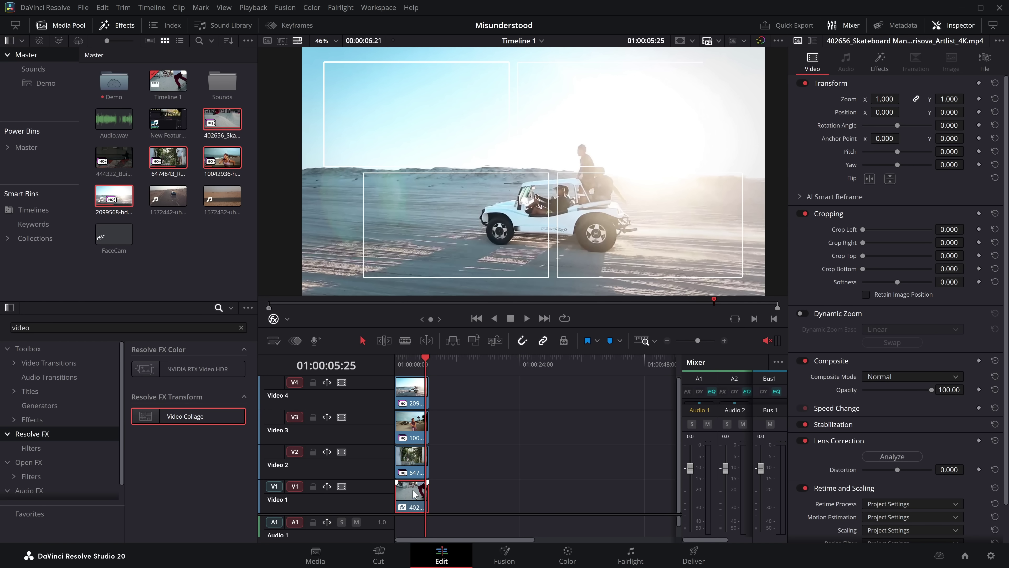
{"action": "left_click_drag", "start_coordinate": [464, 463], "coordinate": [407, 389]}
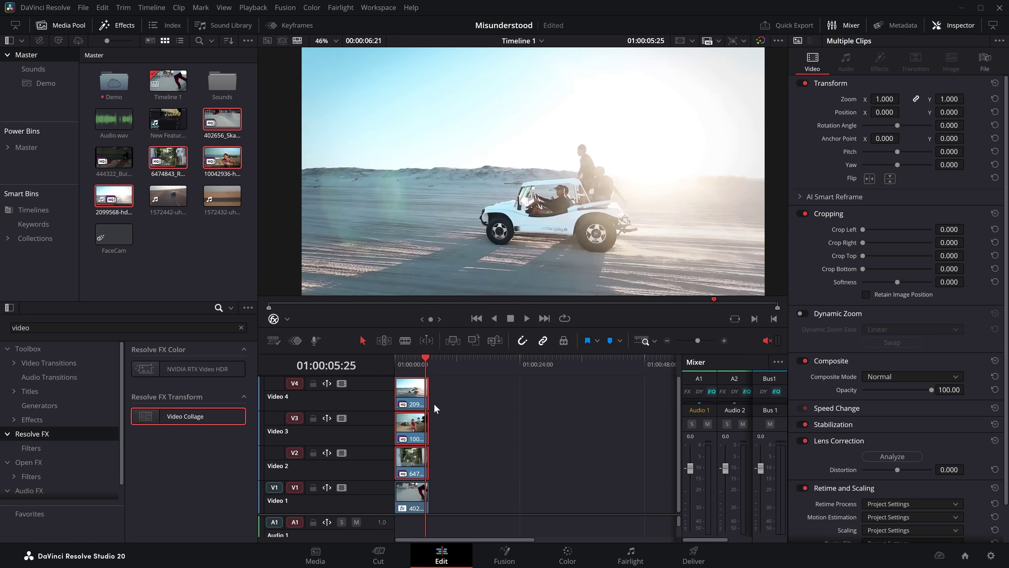
{"action": "key", "text": "alt+v"}
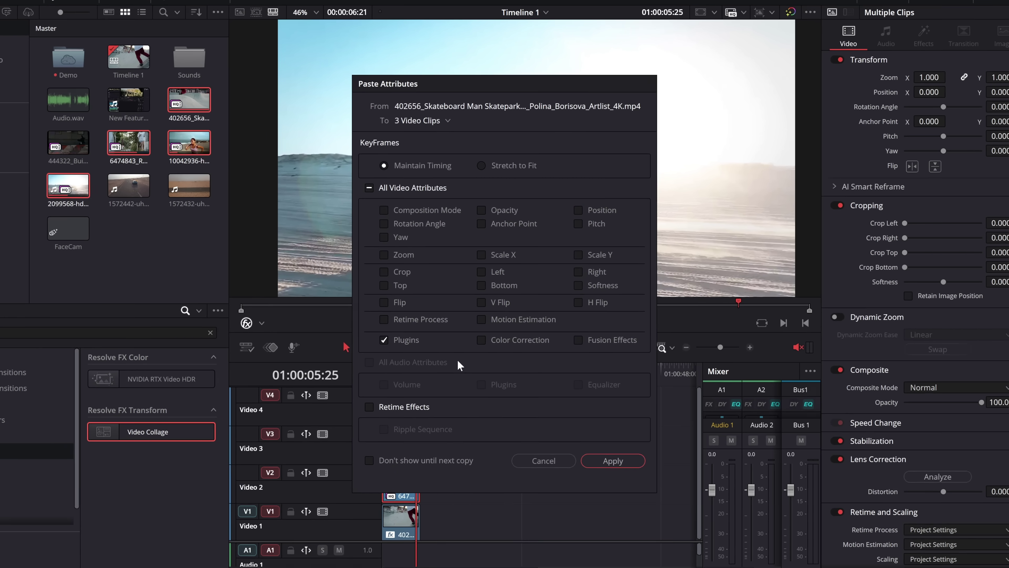
{"action": "left_click", "coordinate": [384, 197]}
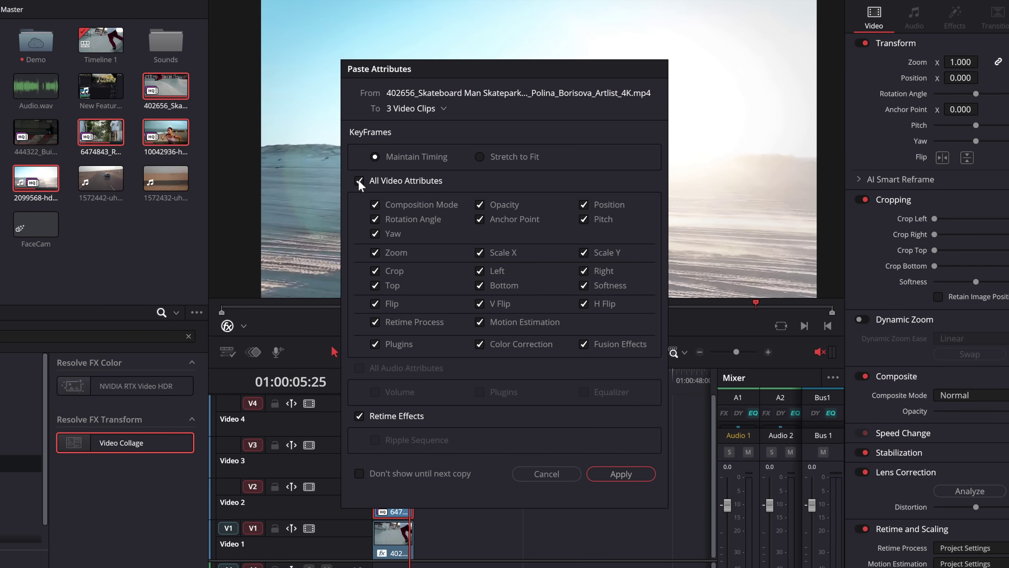
{"action": "left_click", "coordinate": [359, 181]}
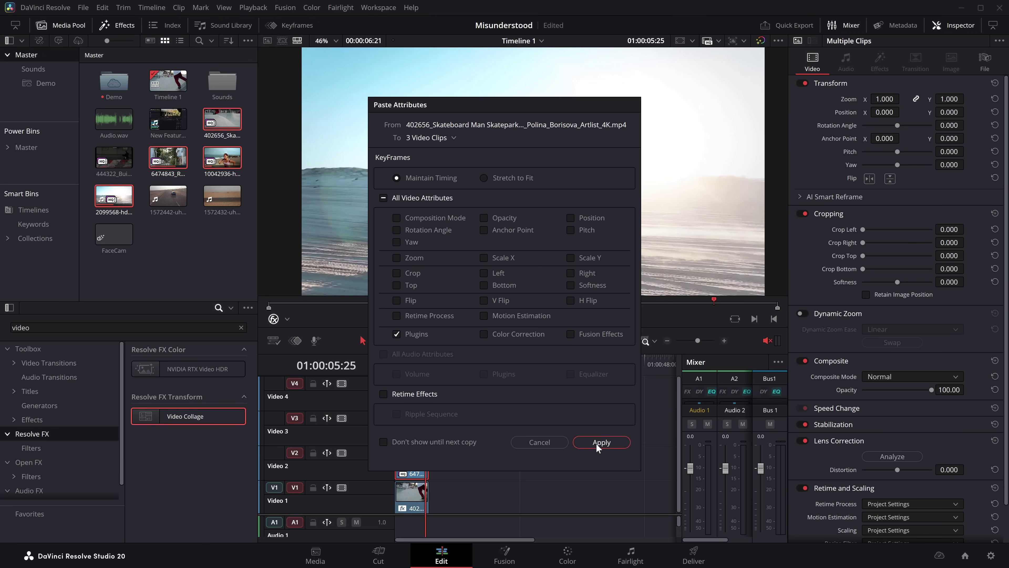
Step: Apply the pasted collage plugin and put the 6474843 woman clip in Tile 2, top-right
{"action": "left_click", "coordinate": [617, 476]}
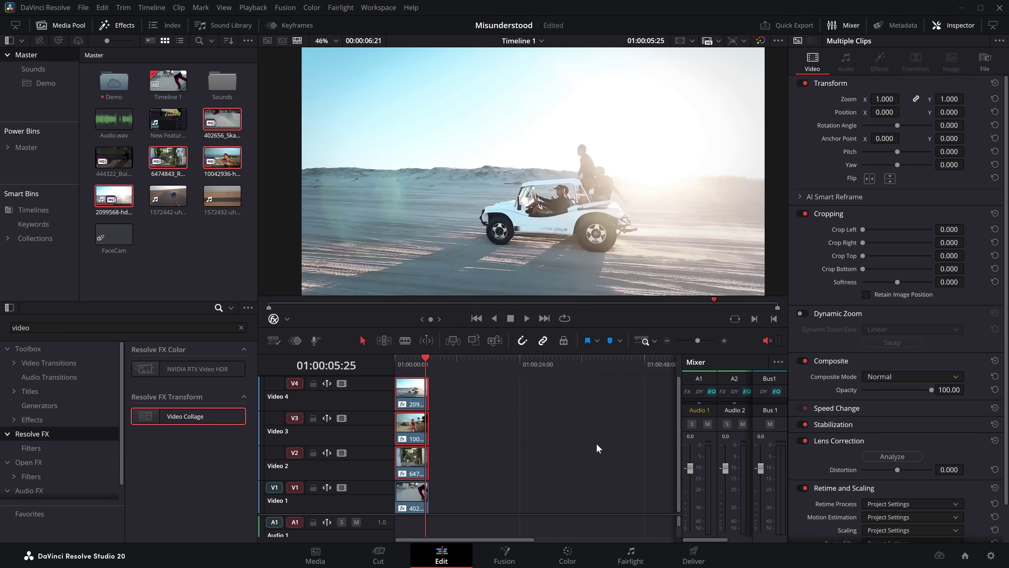
{"action": "left_click_drag", "start_coordinate": [425, 365], "coordinate": [410, 367]}
{"action": "left_click", "coordinate": [473, 424]}
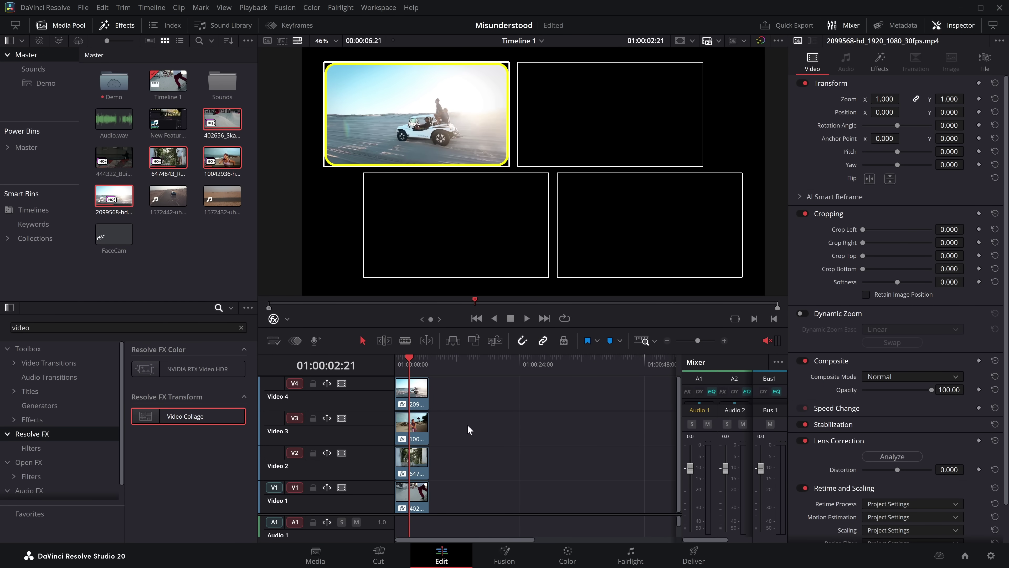
{"action": "left_click", "coordinate": [418, 465]}
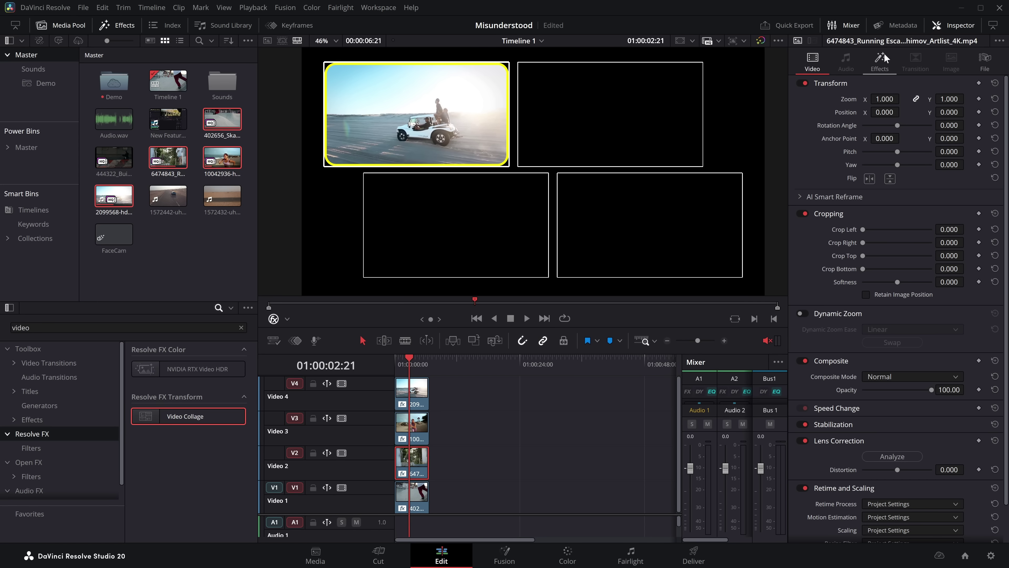
{"action": "left_click", "coordinate": [880, 61]}
{"action": "left_click", "coordinate": [880, 181]}
{"action": "left_click", "coordinate": [881, 202]}
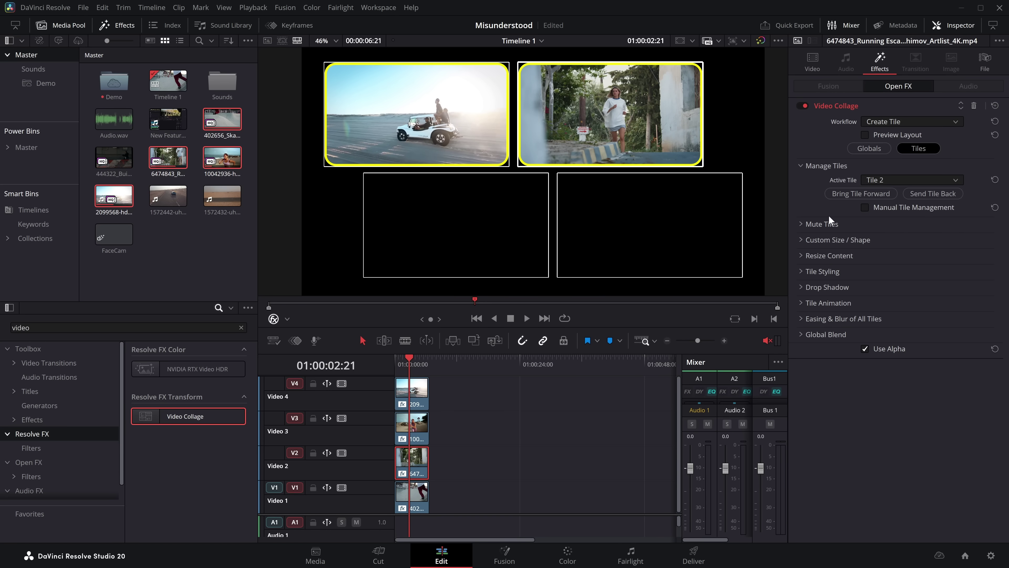
Step: Place the beach runner in Tile 3 and the jeep in Tile 4, then play from the start
{"action": "left_click", "coordinate": [416, 425]}
{"action": "left_click", "coordinate": [887, 179]}
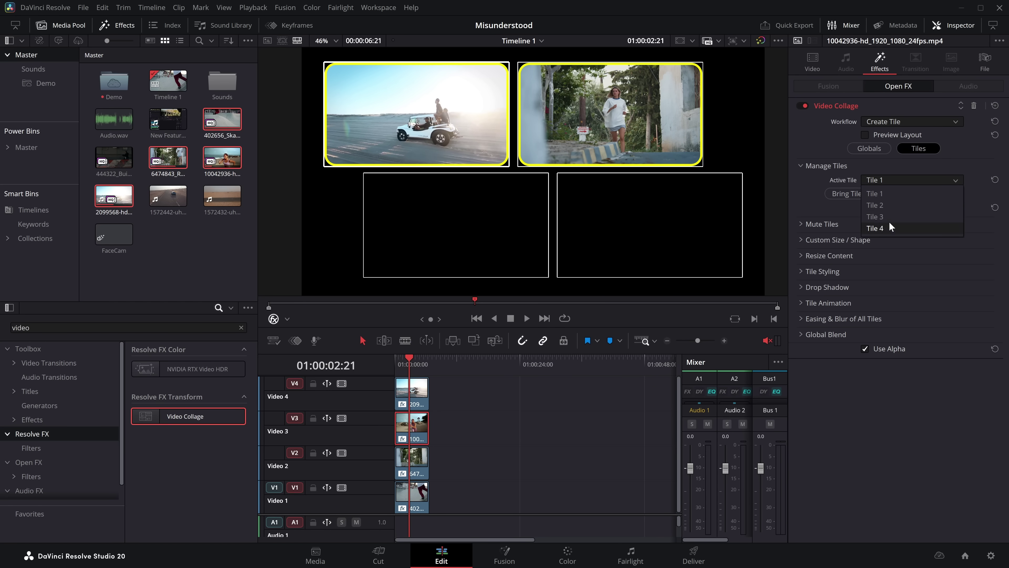
{"action": "left_click", "coordinate": [889, 227]}
{"action": "left_click", "coordinate": [880, 181]}
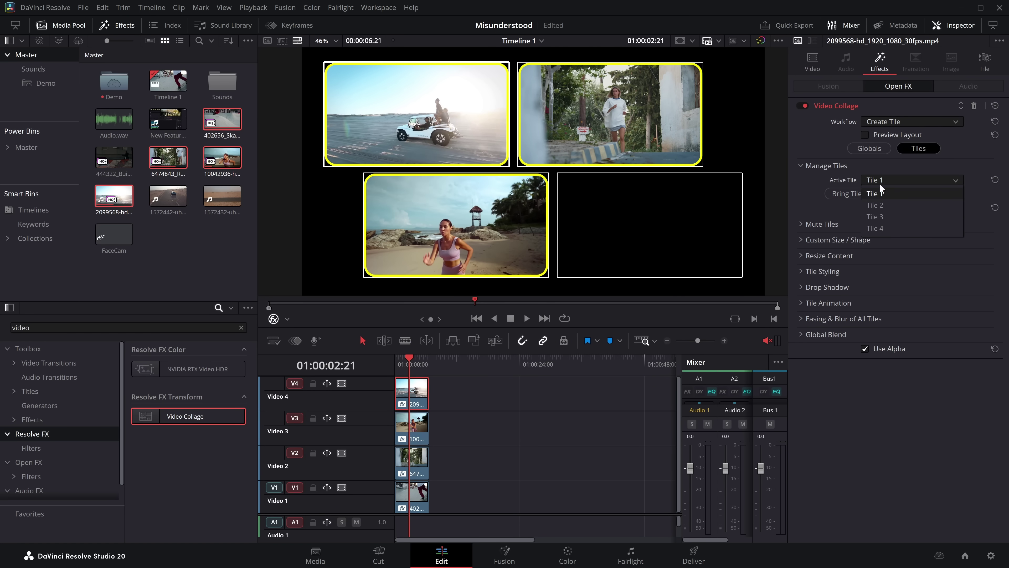
{"action": "left_click", "coordinate": [882, 227]}
{"action": "left_click_drag", "start_coordinate": [419, 364], "coordinate": [393, 364]}
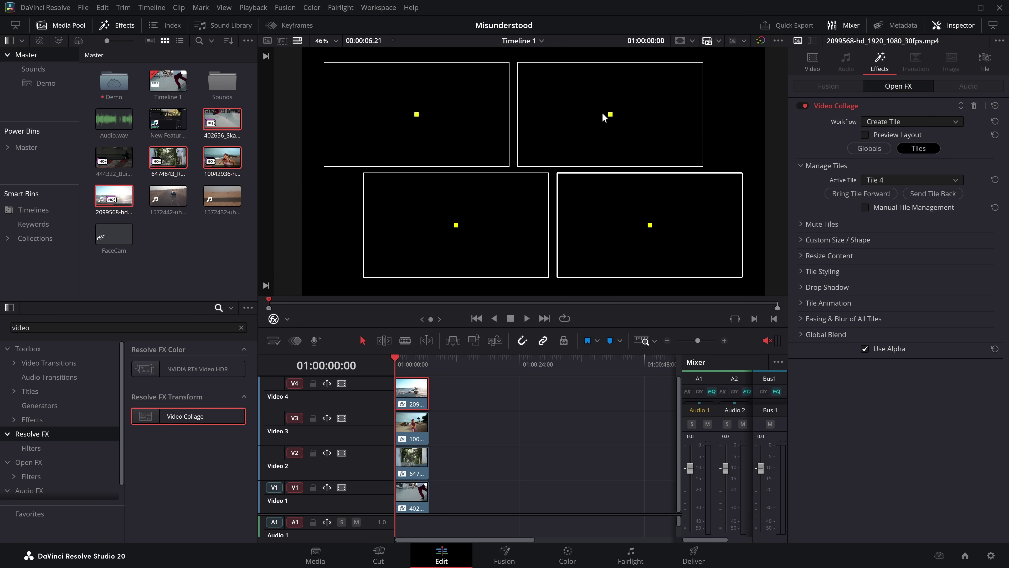
{"action": "key", "text": "space"}
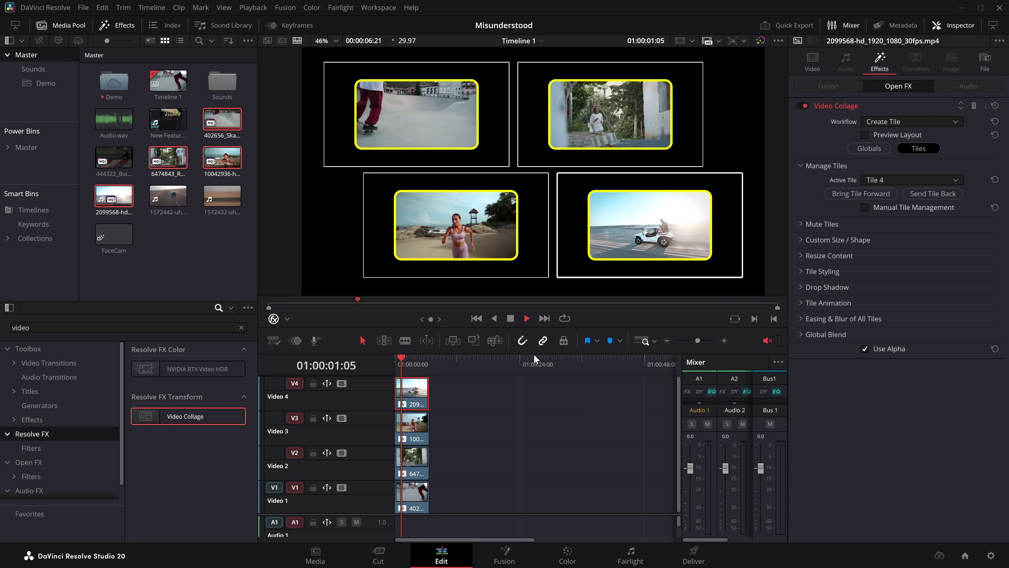